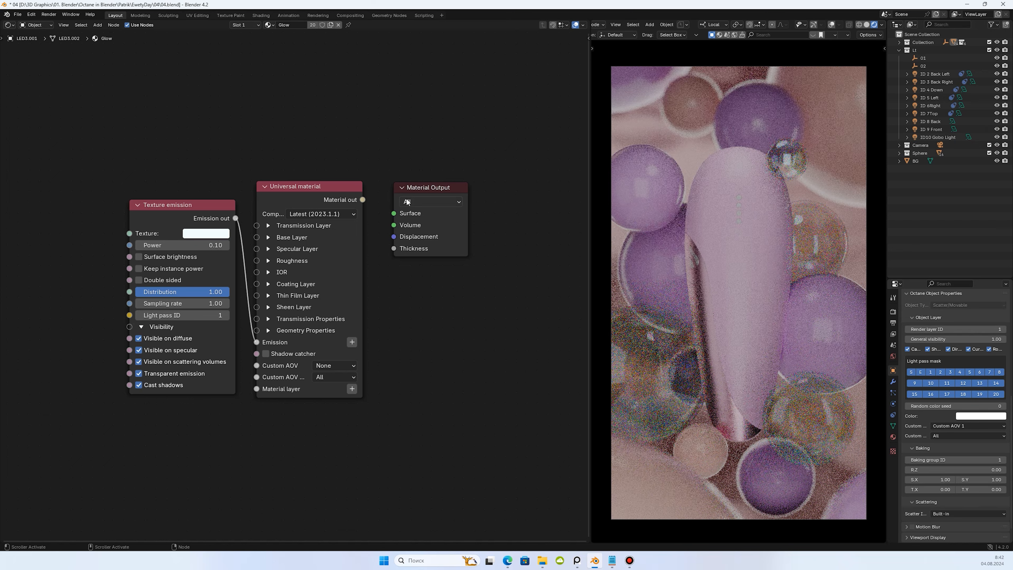
- Connect the Glow material's Universal material to the Surface of the Material Output, and check the World shader nodes before returning to the object shader
drag(362, 200, 397, 215)
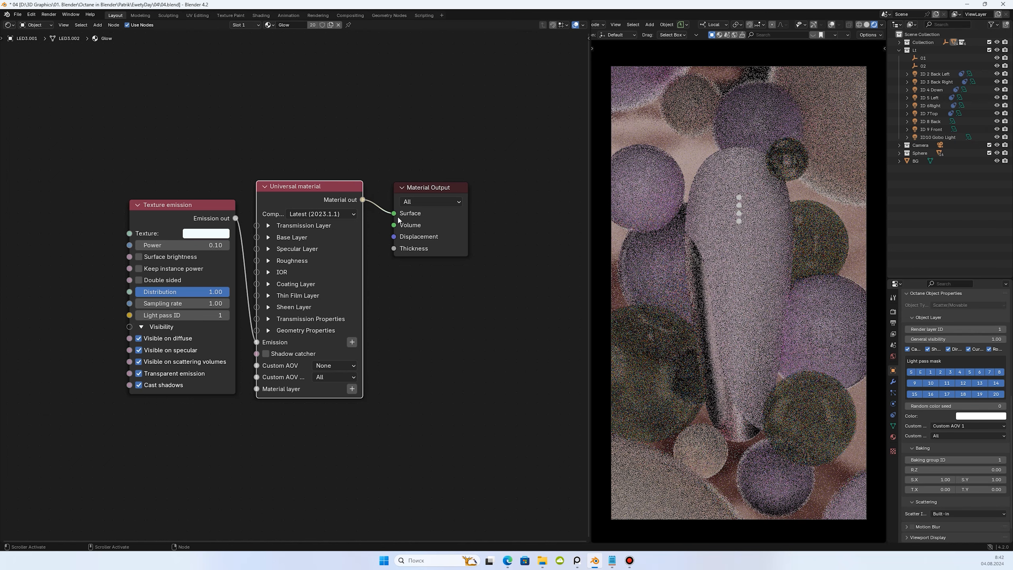
click(40, 53)
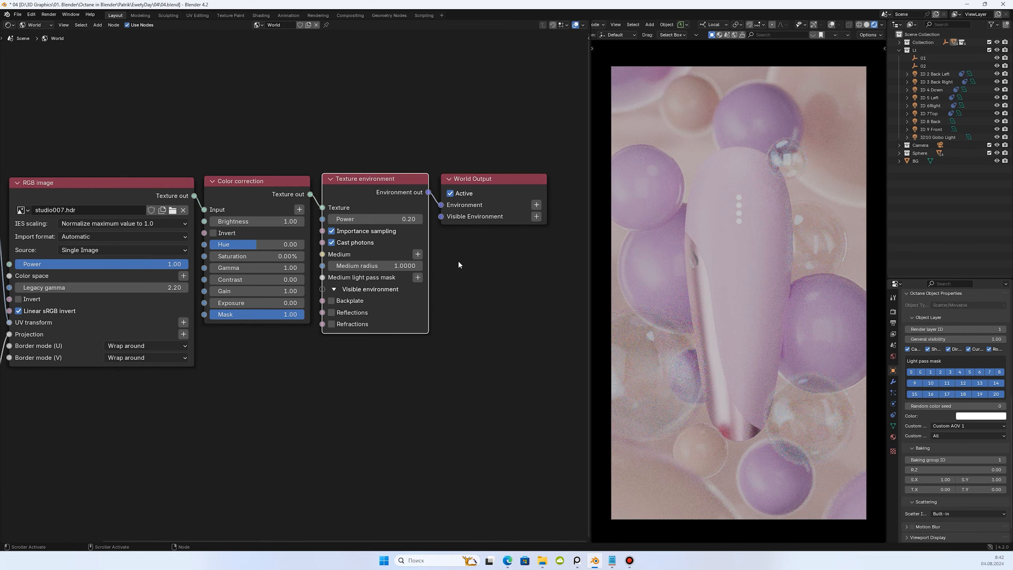
click(47, 25)
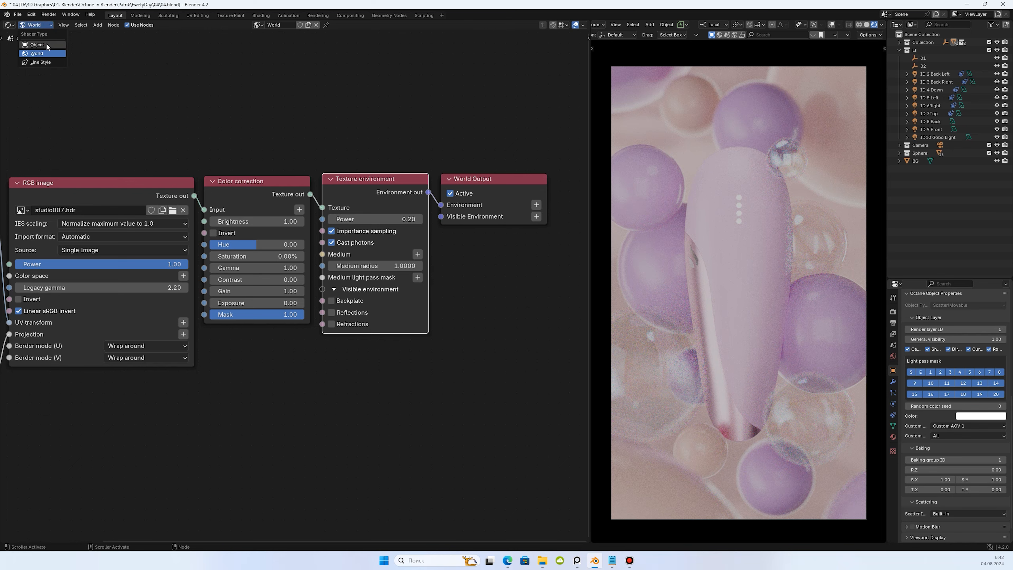
click(46, 45)
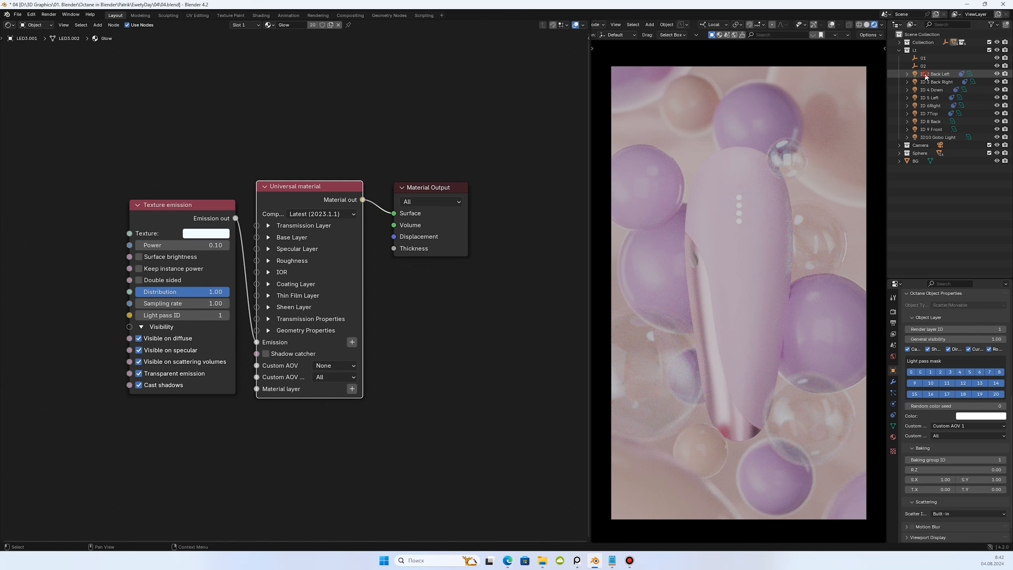
- Inspect the Texture emission nodes and light pass IDs of the lights from ID 2 Back Left through ID10 Gobo Light
click(925, 75)
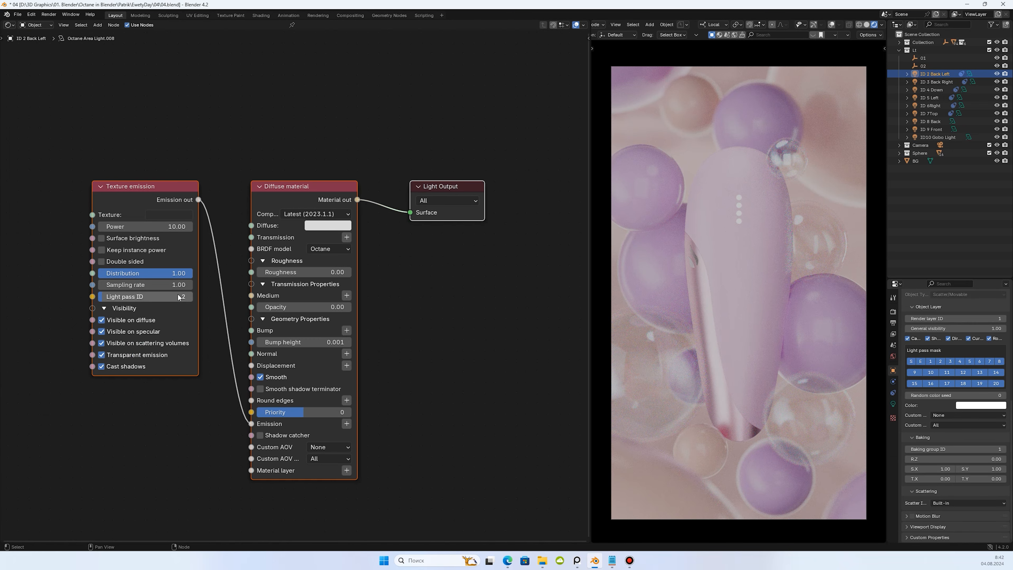
click(932, 81)
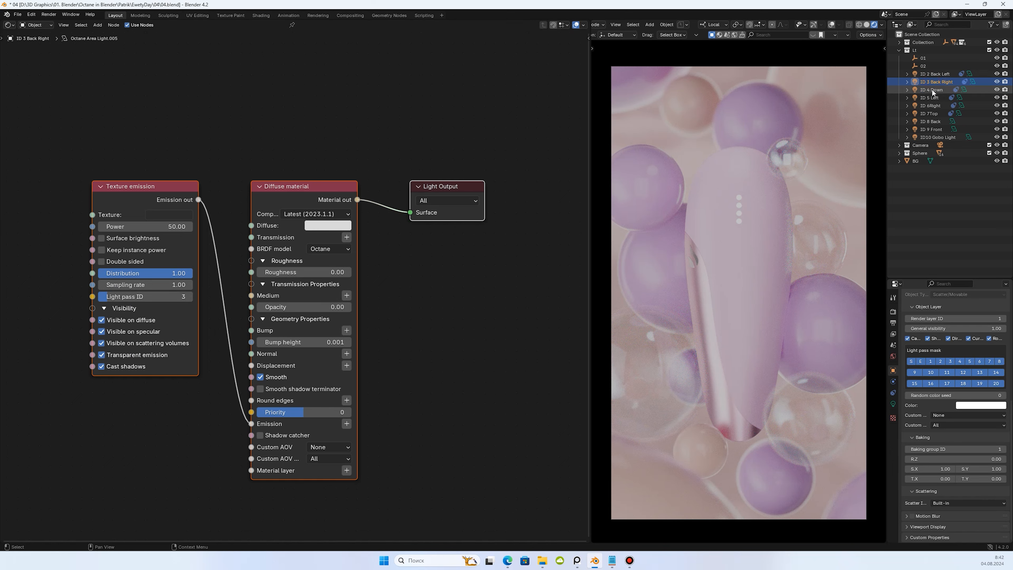
click(933, 91)
click(932, 98)
click(931, 106)
click(930, 113)
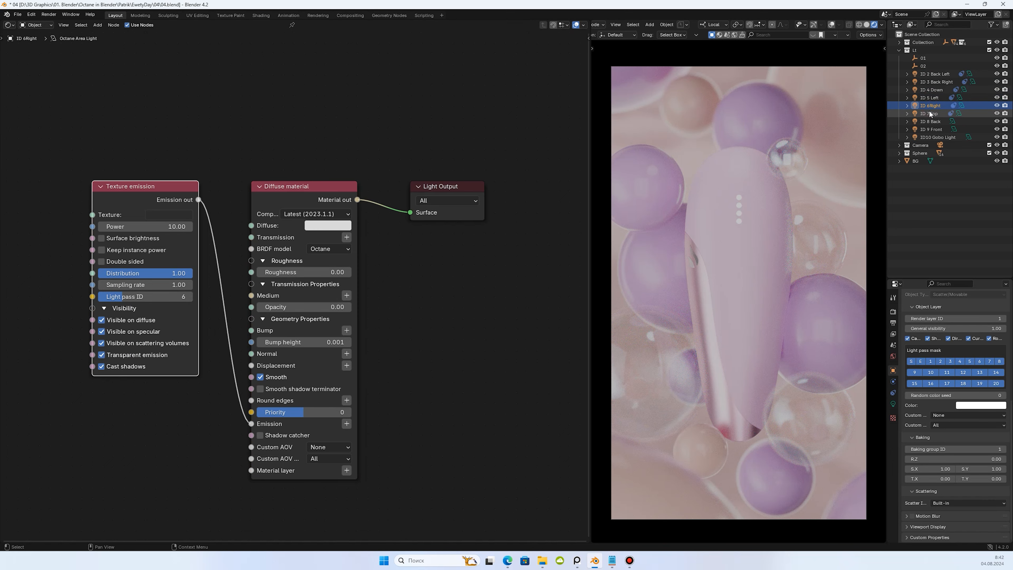
click(928, 120)
click(928, 130)
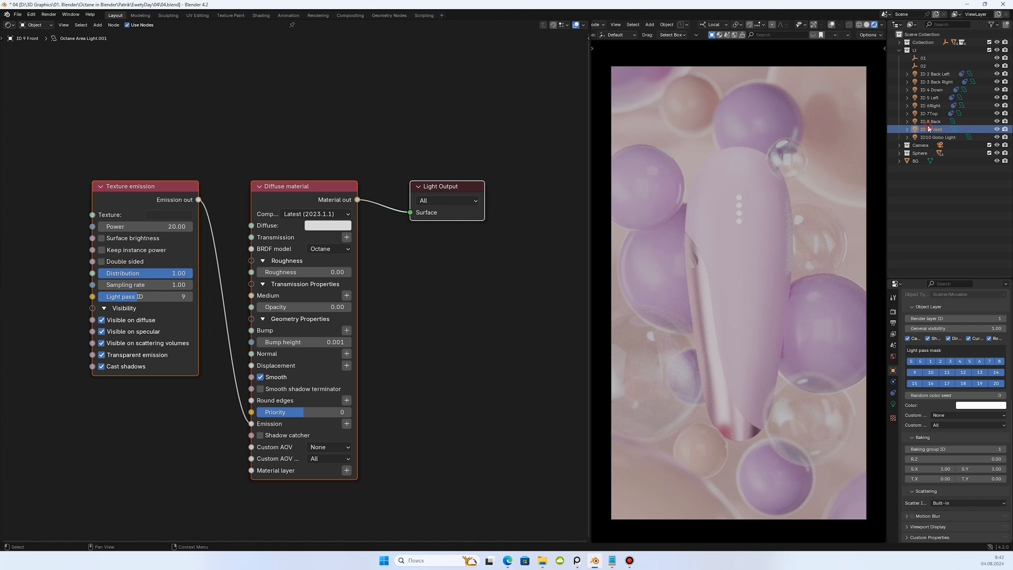
click(930, 137)
- Switch the shader node editor to Octane Render AOV and review the AOV types available for the render AOV groups, including Custom AOV
click(14, 26)
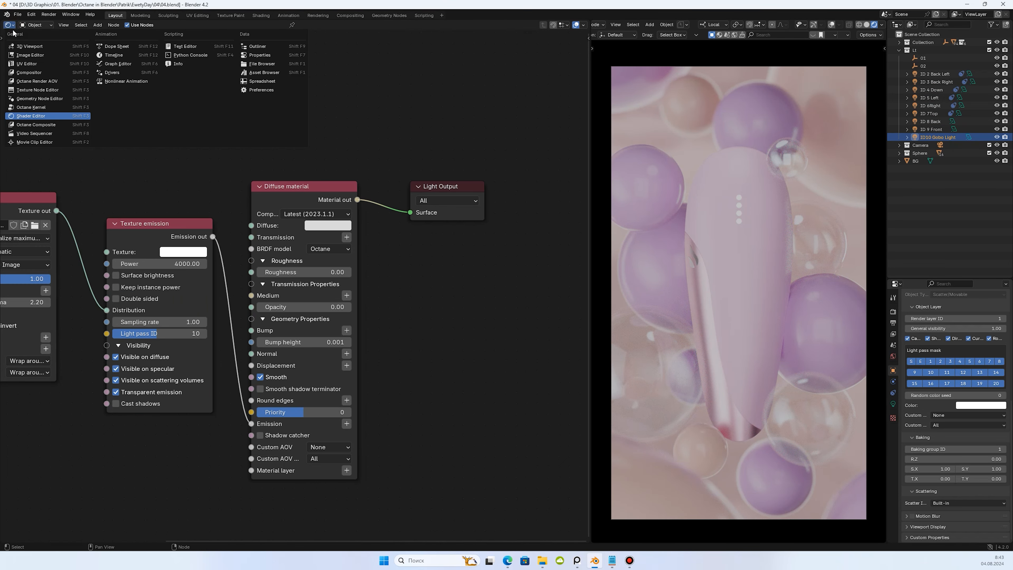
click(29, 81)
scroll(196, 139, up, 4)
click(329, 199)
mouse_move(328, 208)
mouse_move(385, 225)
middle_drag(519, 351, 236, 240)
scroll(236, 241, down, 2)
click(520, 183)
mouse_move(521, 192)
mouse_move(568, 232)
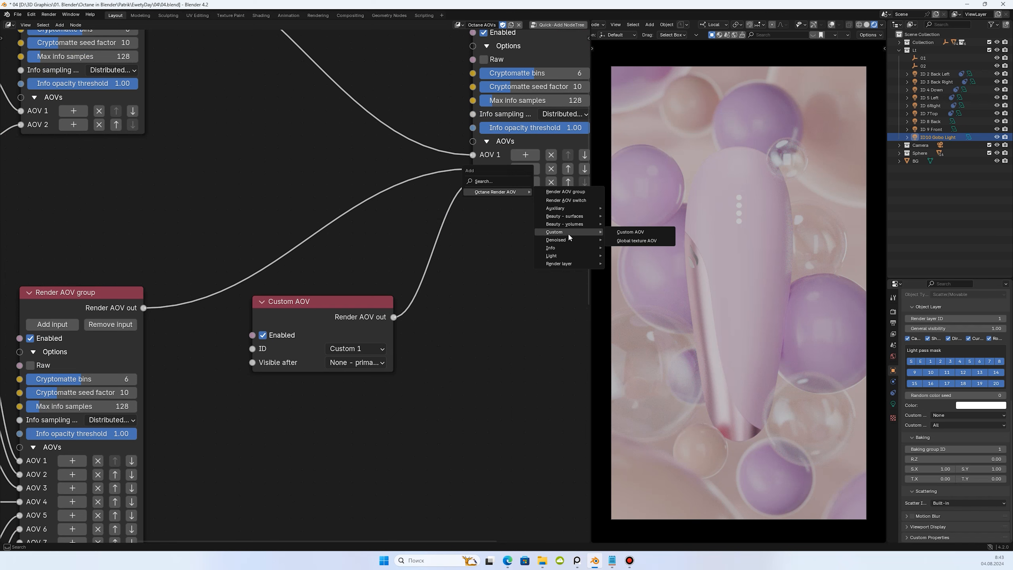
click(646, 234)
scroll(186, 245, down, 2)
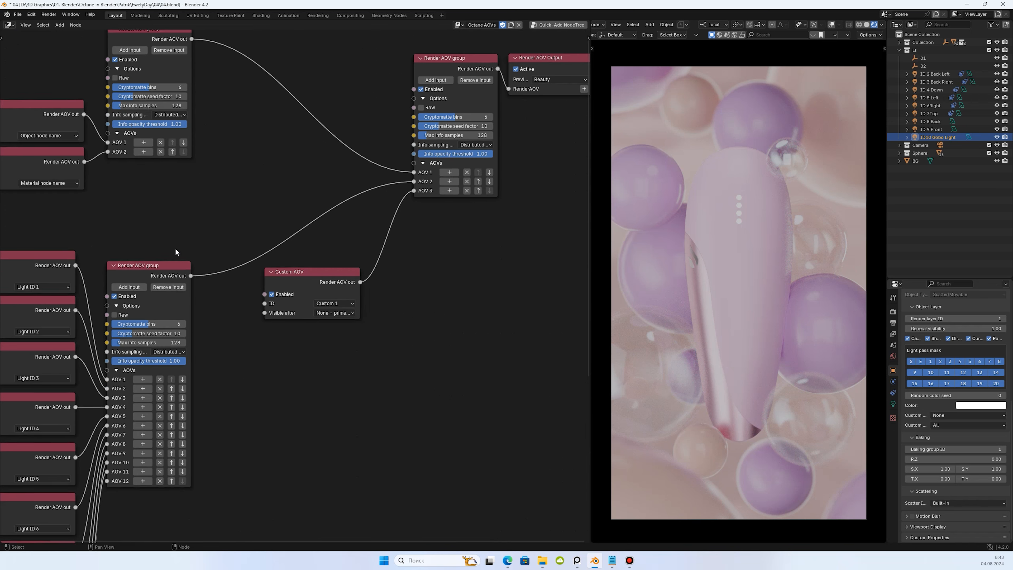
- Examine the Light AOV nodes and their IDs feeding the lower Render AOV group, plus the light AOV types available for its inputs
middle_drag(186, 245, 321, 133)
click(185, 180)
click(179, 173)
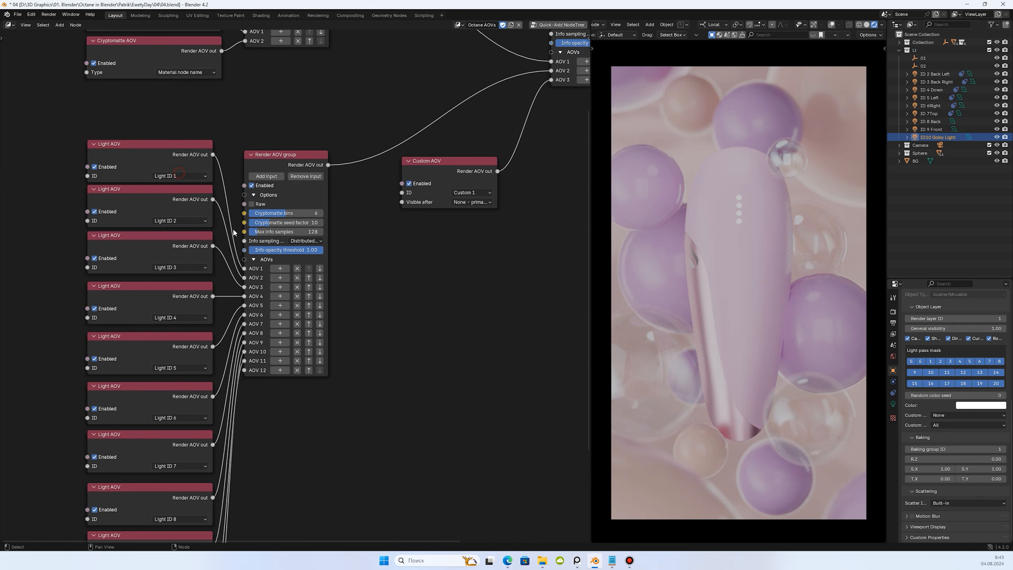
click(276, 268)
mouse_move(276, 276)
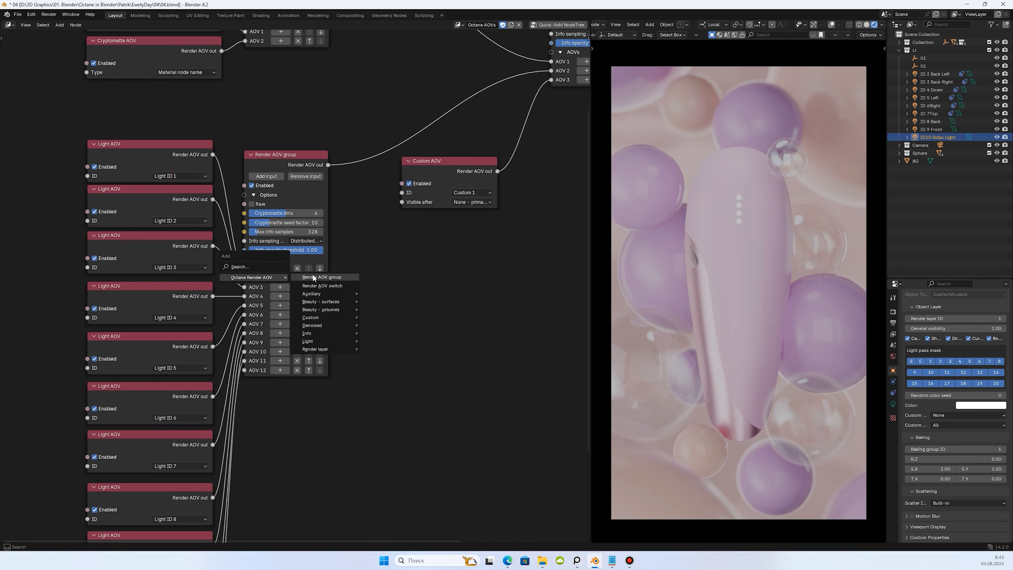
mouse_move(326, 341)
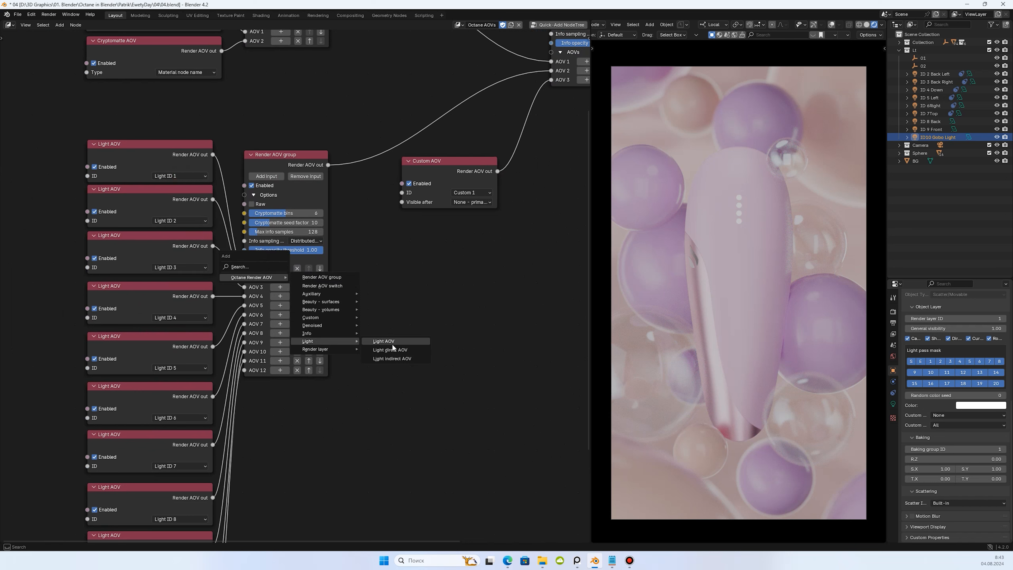
scroll(347, 217, down, 2)
middle_drag(341, 218, 166, 387)
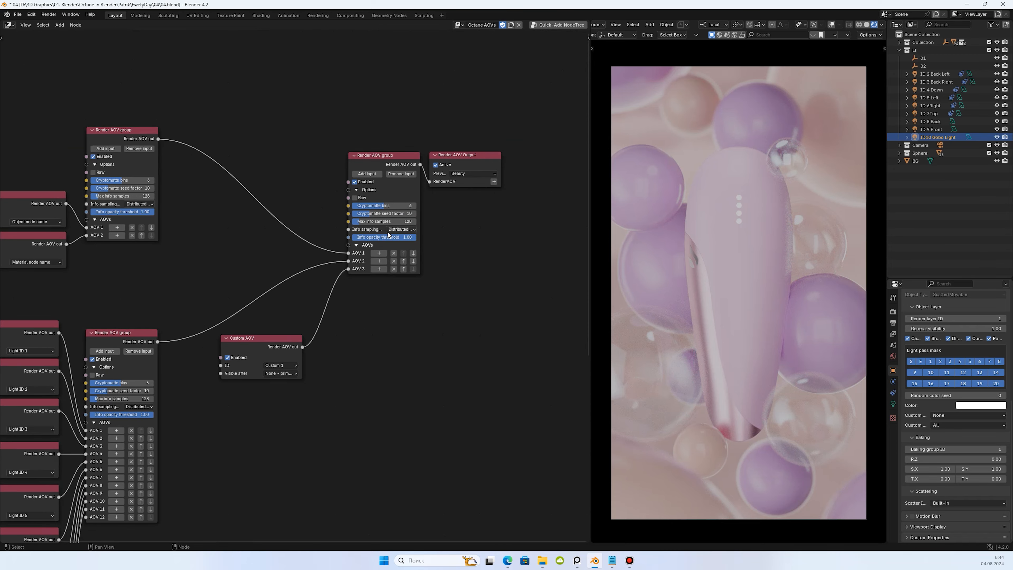
scroll(435, 193, up, 3)
scroll(451, 193, up, 1)
- Preview the Crypto material node name, Crypto object node name and Custom AOV 1 passes in the render
click(482, 167)
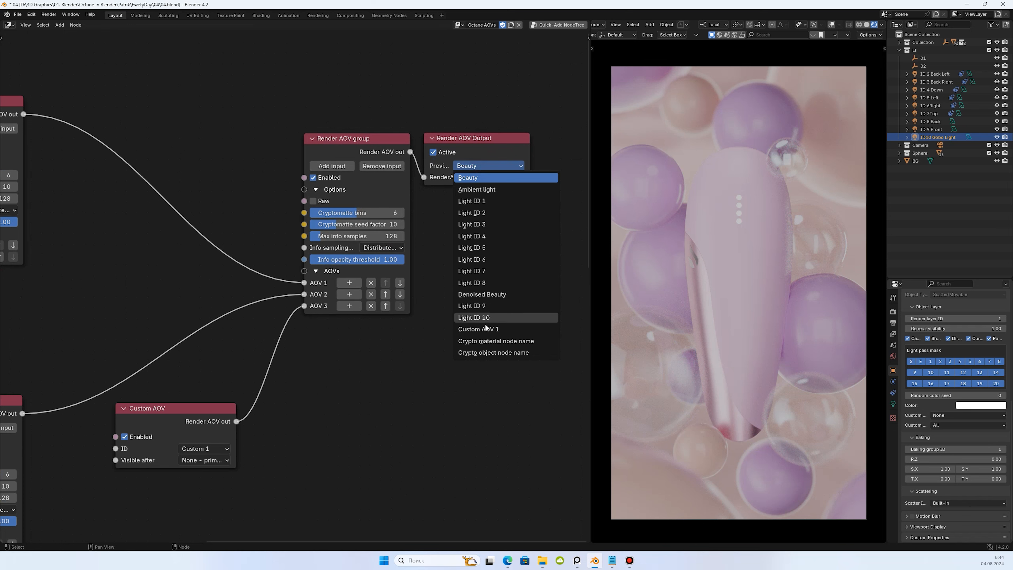
click(491, 341)
click(493, 165)
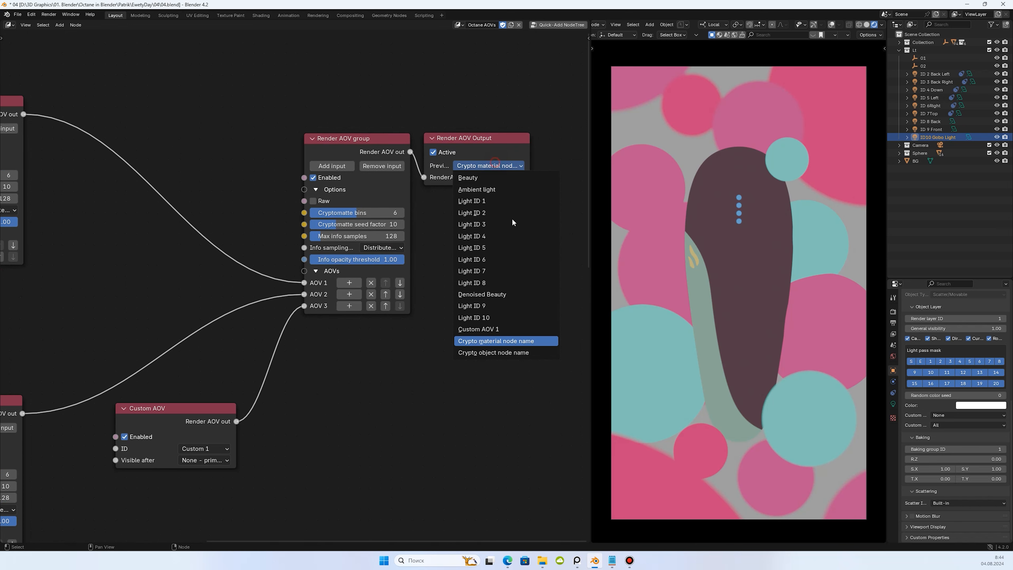
click(525, 354)
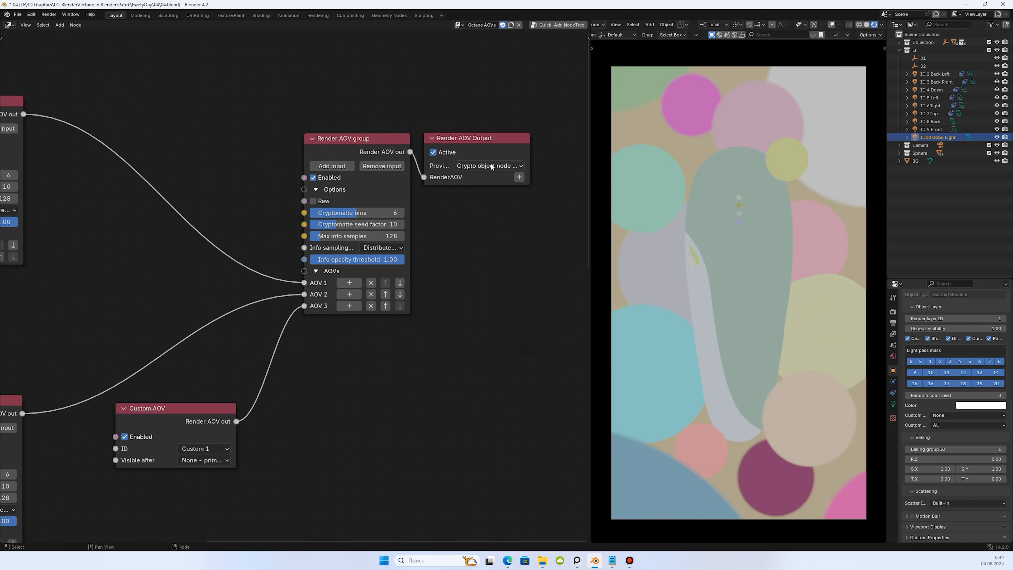
click(493, 166)
click(484, 330)
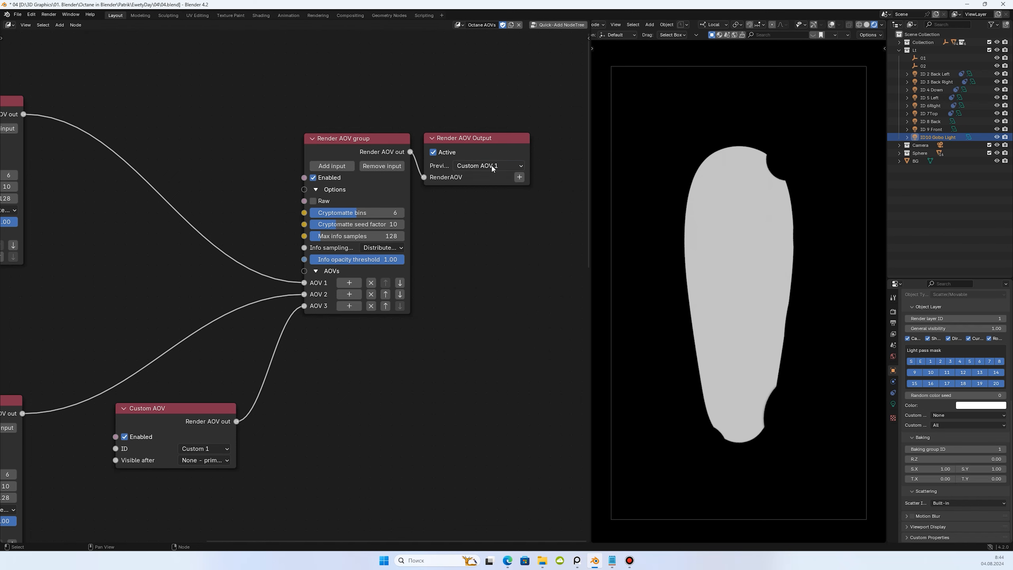
- Preview the Light ID 5, Light ID 7 and Light ID 8 passes in the render
click(479, 166)
click(472, 248)
click(489, 165)
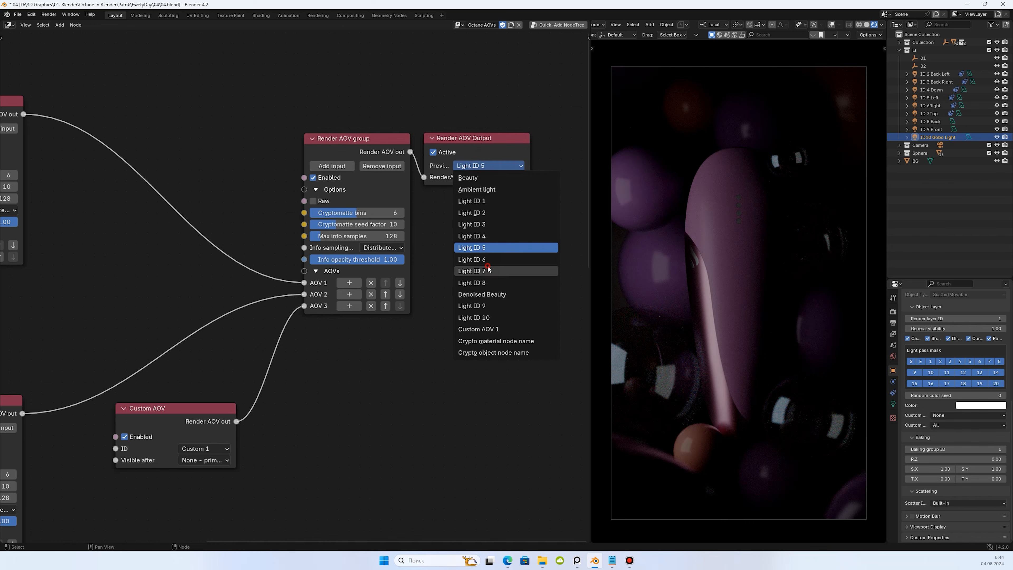
click(475, 271)
click(489, 165)
click(486, 283)
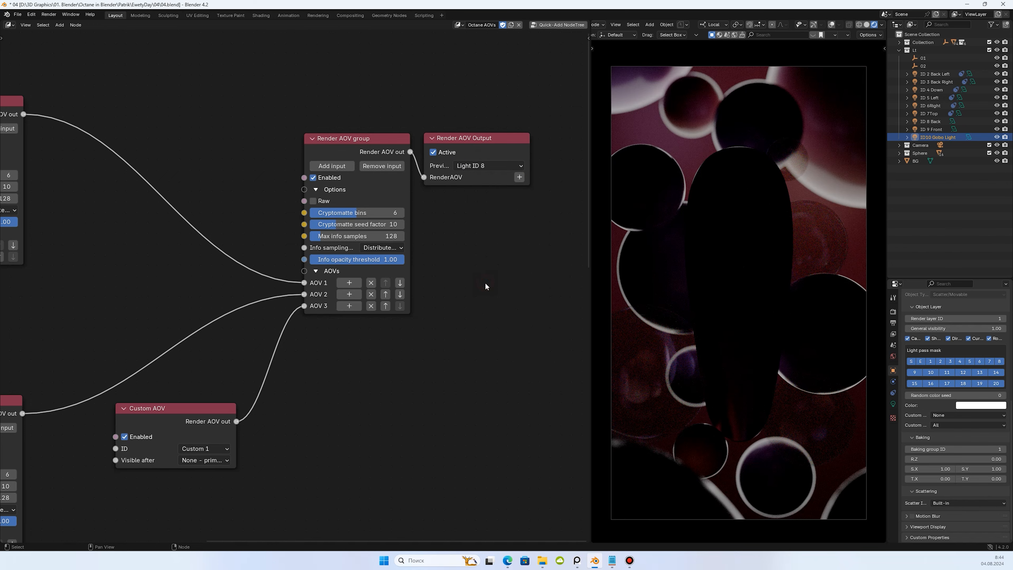
- Preview the Ambient light pass, and return the render preview to Beauty
click(488, 165)
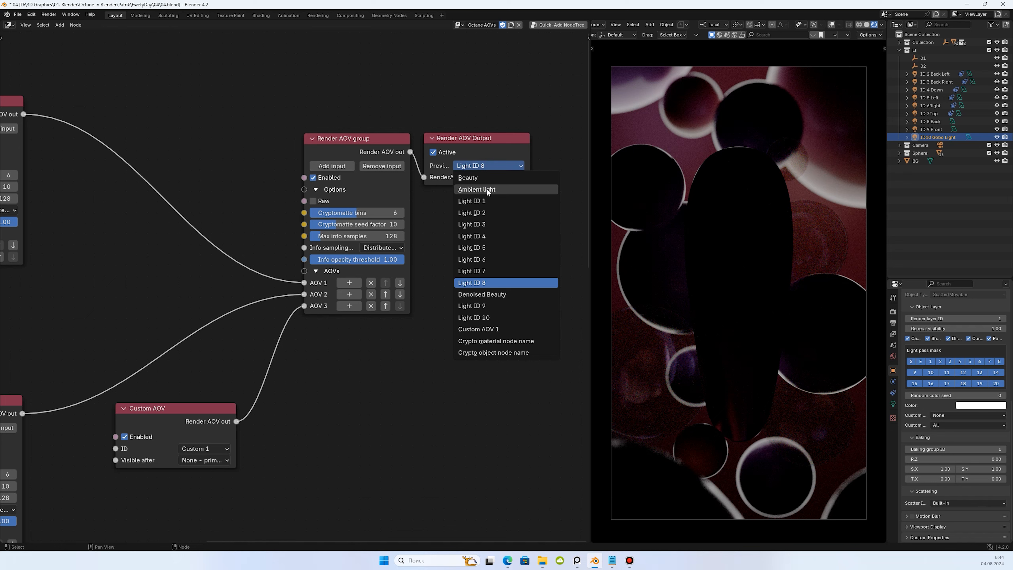
key(ctrl+s)
click(487, 189)
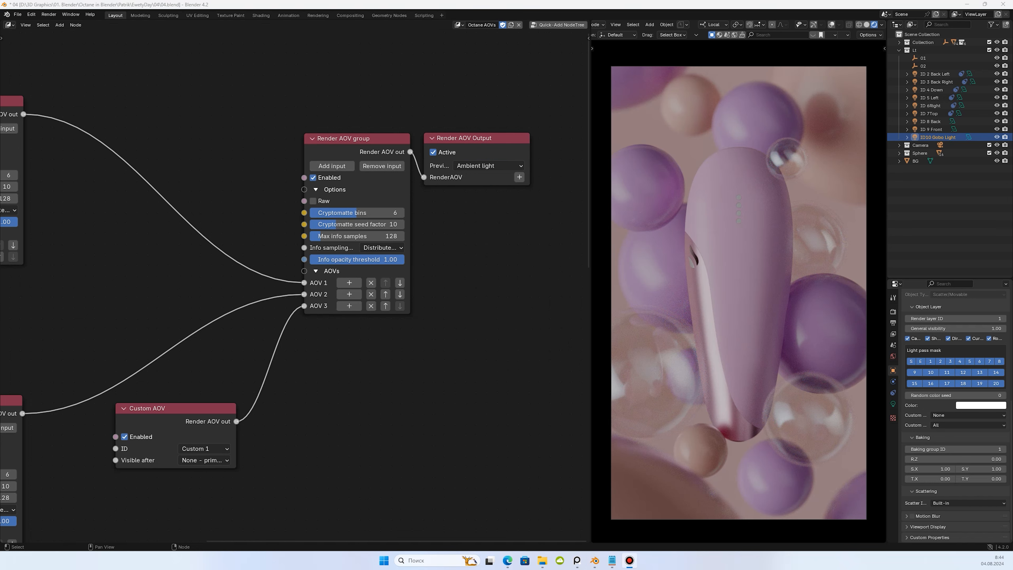
click(464, 165)
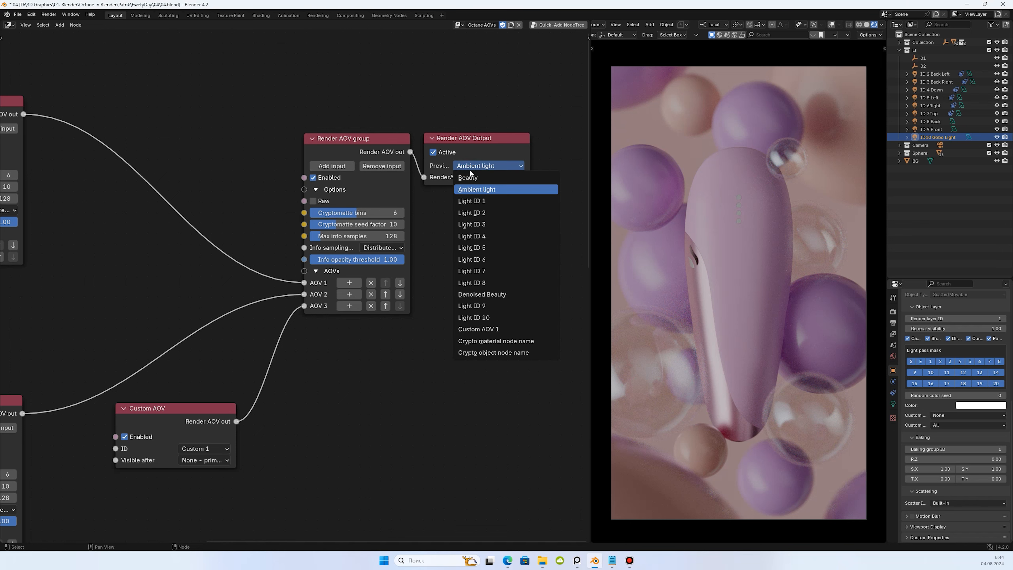
click(471, 177)
- Split the node editor into two side-by-side areas and frame the Render AOV Output node in the narrower one
scroll(470, 177, down, 5)
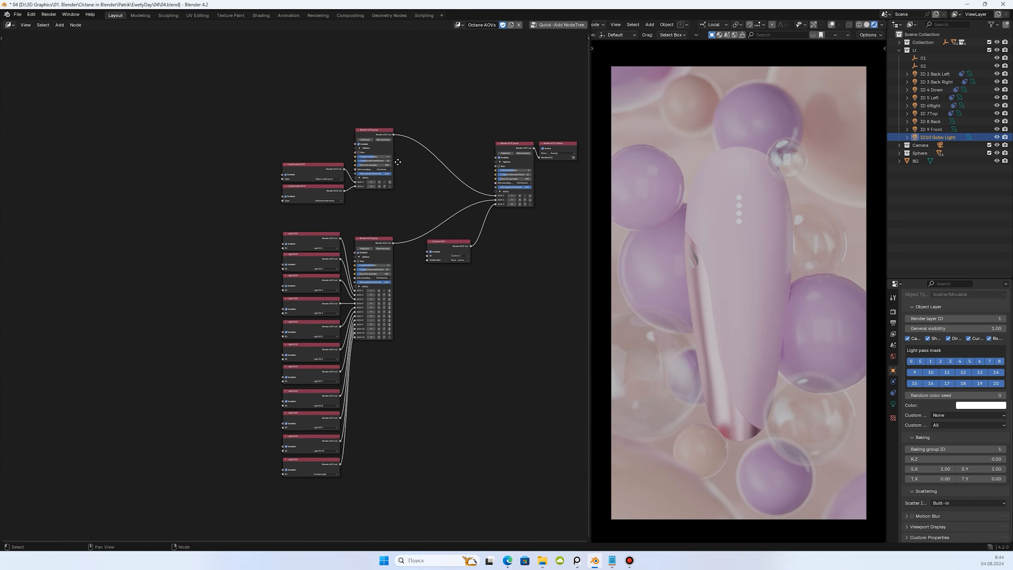
drag(1, 22, 479, 109)
middle_drag(536, 130, 520, 174)
scroll(546, 199, up, 6)
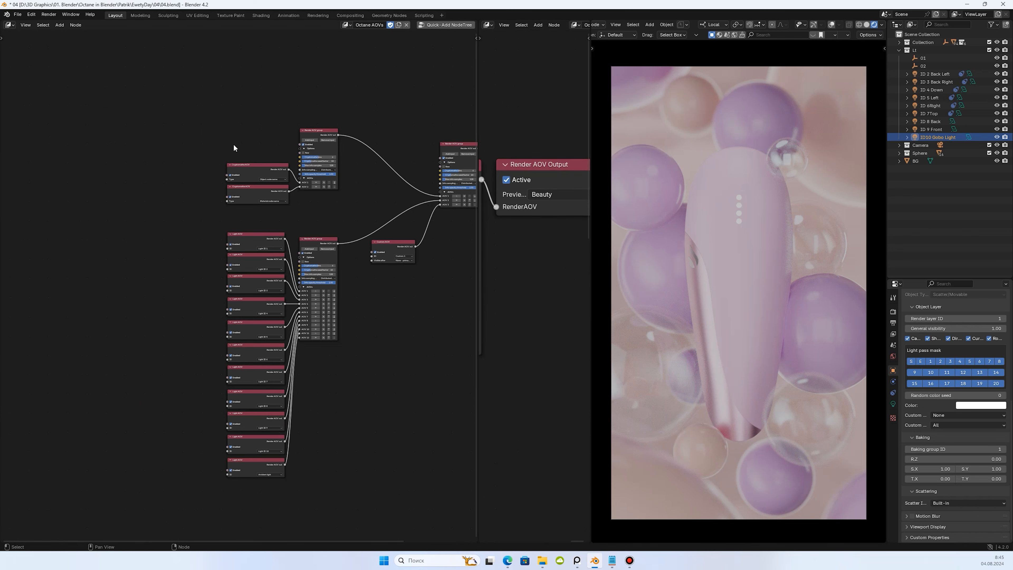
- Change the wider node editor to Octane Composite and quick-add a compositor node tree
click(9, 26)
click(45, 129)
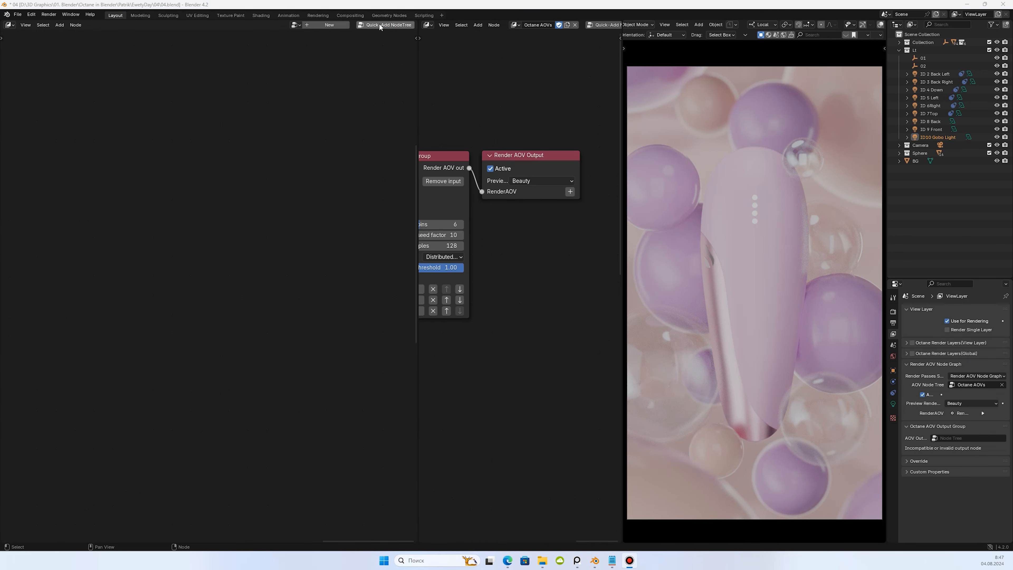
click(380, 25)
scroll(200, 288, up, 4)
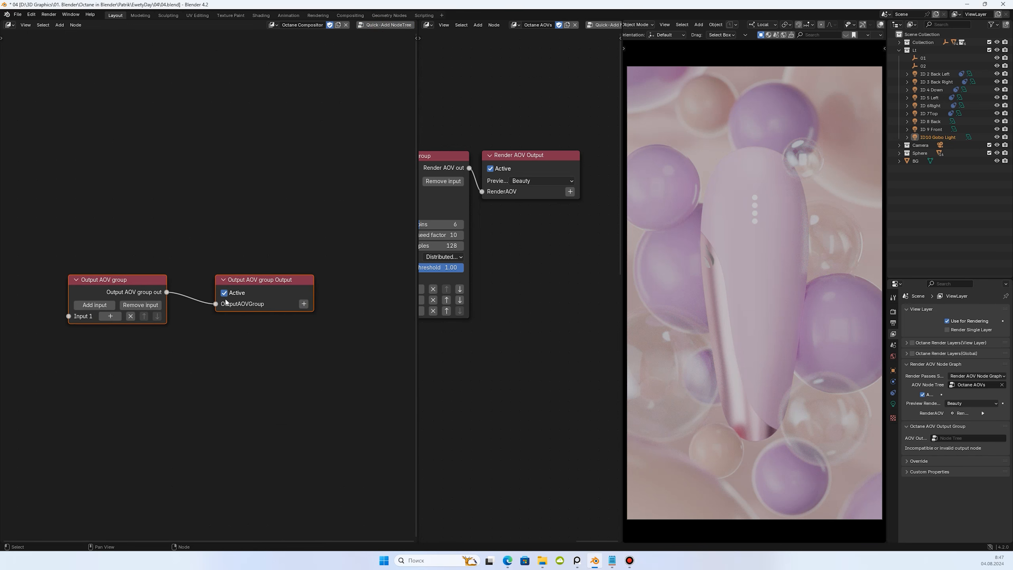
middle_drag(225, 298, 262, 247)
- Add an Output AOV node and connect it to Input 1 of the Output AOV group
click(241, 192)
drag(163, 228, 183, 231)
key(shift+a)
mouse_move(170, 278)
click(213, 279)
click(221, 264)
scroll(221, 263, down, 5)
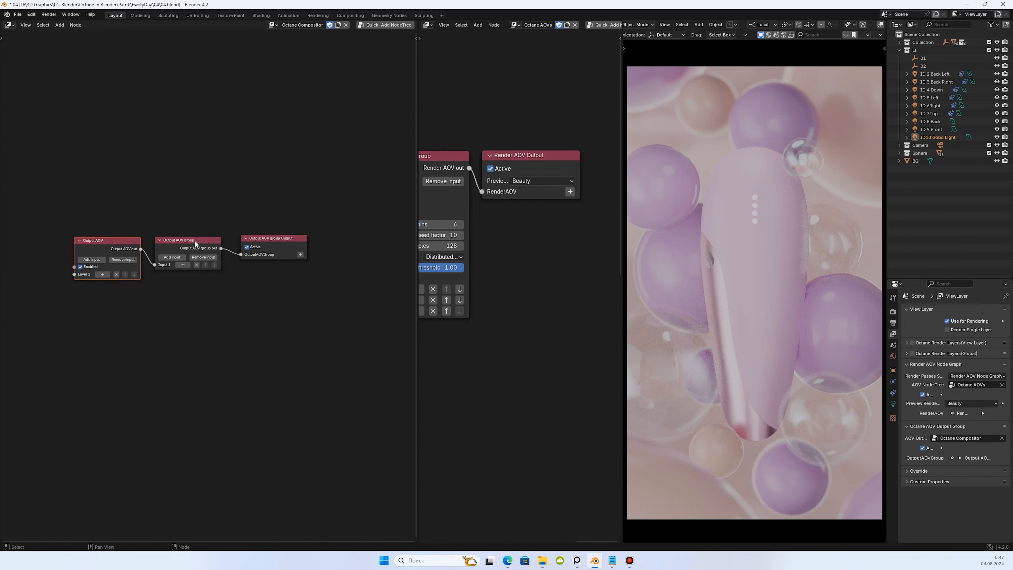
middle_drag(195, 240, 240, 220)
- Widen the compositor area and add a Light mixer node feeding Layer 1 of the Output AOV
drag(417, 118, 514, 117)
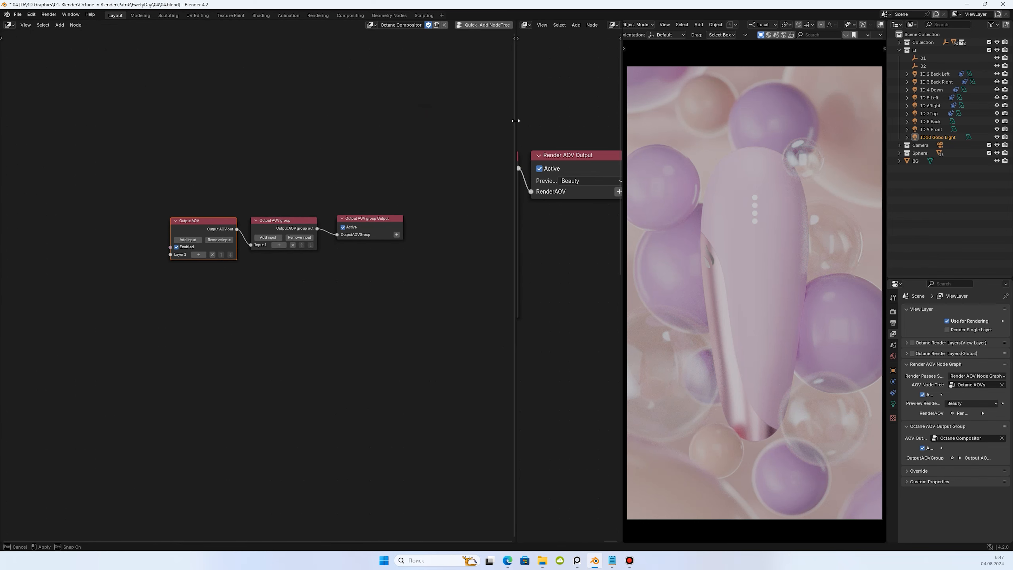
scroll(299, 240, up, 3)
middle_drag(296, 240, 406, 180)
click(254, 205)
mouse_move(252, 206)
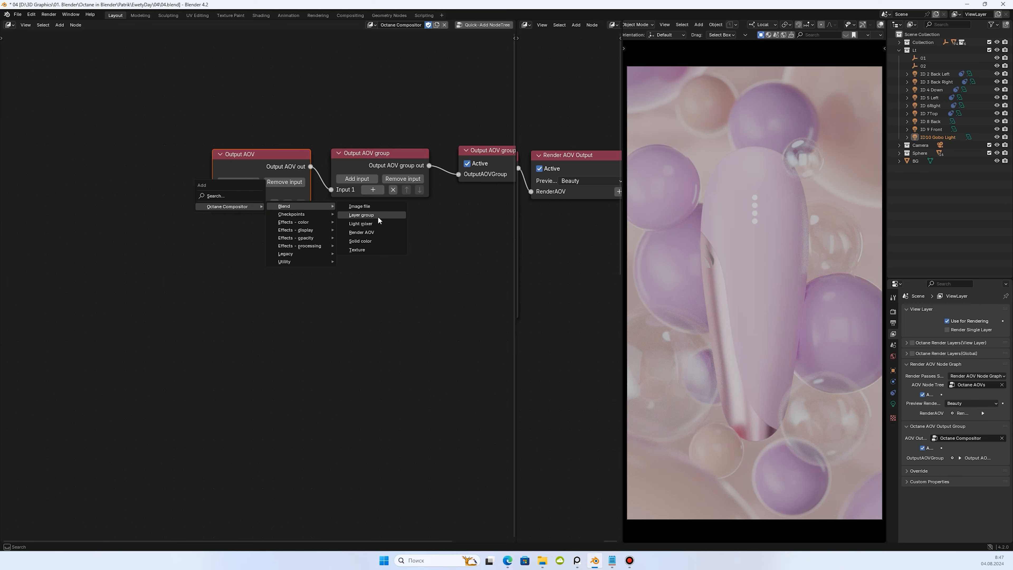
click(371, 223)
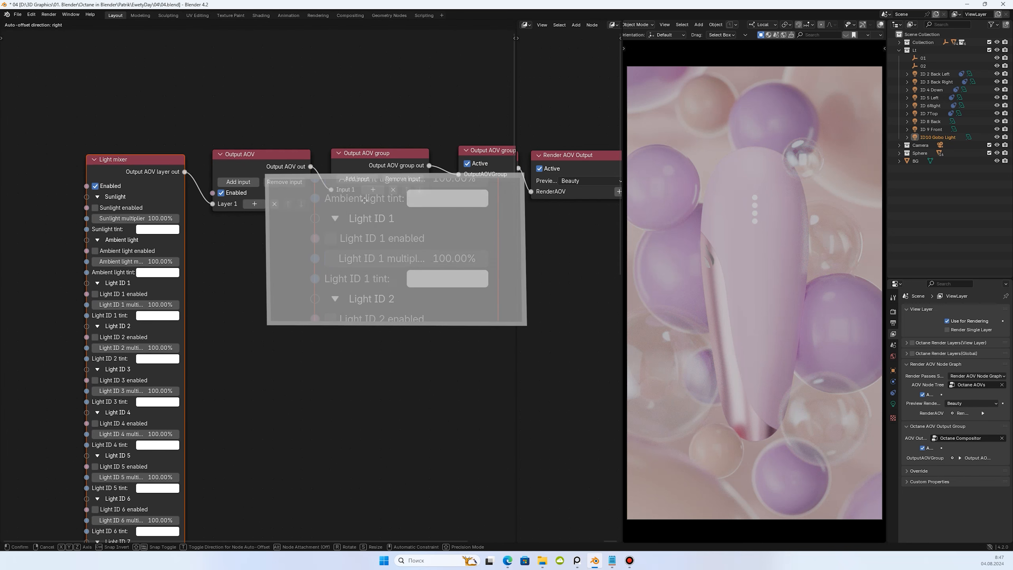
click(365, 200)
- Preview AOV Output 1 in the render, and enable Ambient light, Light ID 1 and Light ID 2 in the Light mixer
scroll(233, 216, down, 2)
middle_drag(236, 216, 285, 143)
scroll(179, 193, up, 2)
click(590, 181)
click(171, 164)
click(172, 203)
click(172, 246)
- Enable Light ID 3 through Light ID 8 in the Light mixer
scroll(227, 266, down, 3)
middle_drag(203, 287, 202, 211)
click(182, 203)
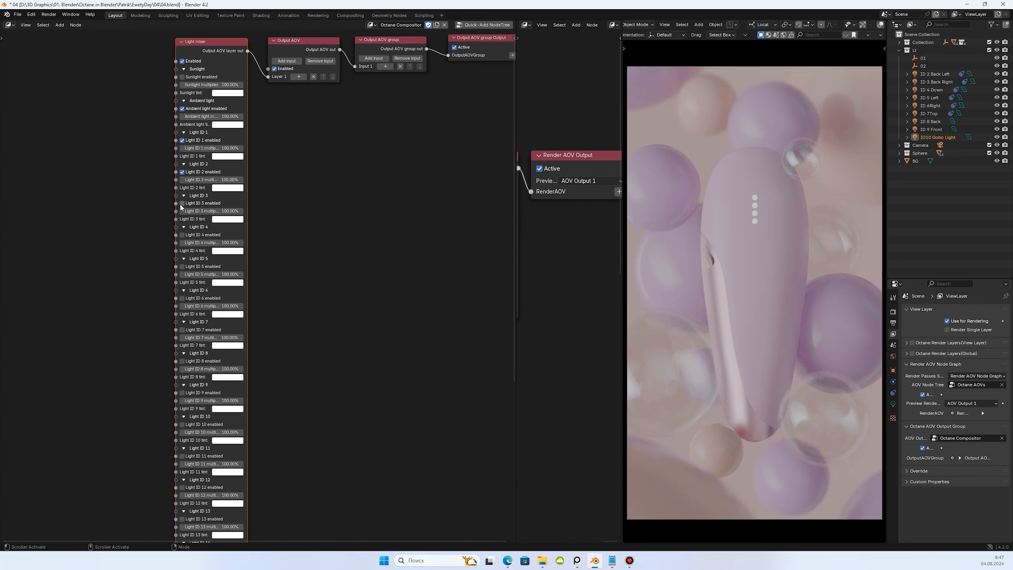
click(182, 234)
click(182, 267)
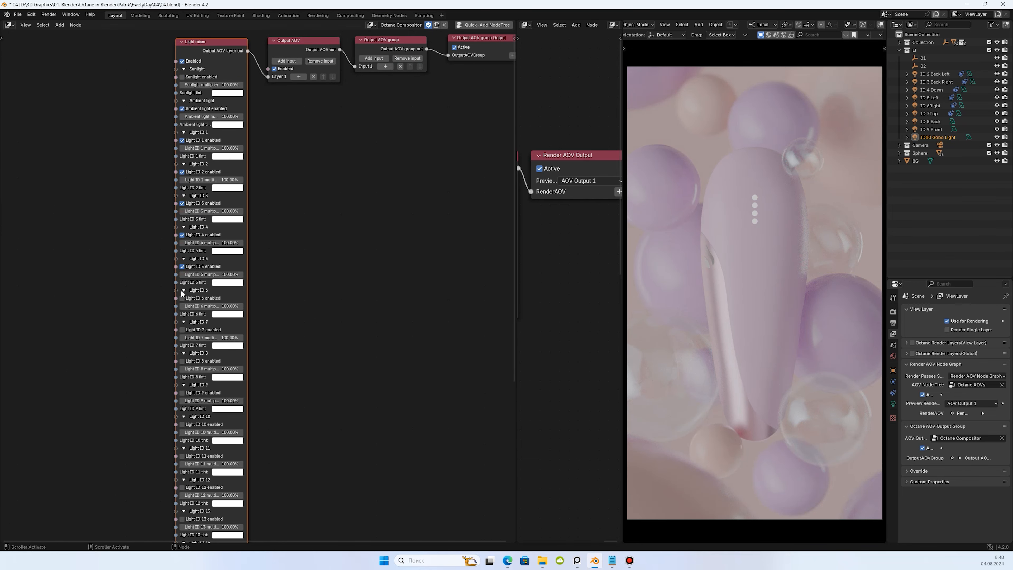
click(182, 329)
click(181, 361)
- Add a second input to the Output AOV and feed Layer 2 with a Convert for SDR display (ACES) node
scroll(311, 153, down, 4)
middle_drag(311, 153, 254, 285)
scroll(305, 218, up, 5)
click(192, 218)
drag(136, 199, 138, 254)
key(shift+a)
mouse_move(213, 236)
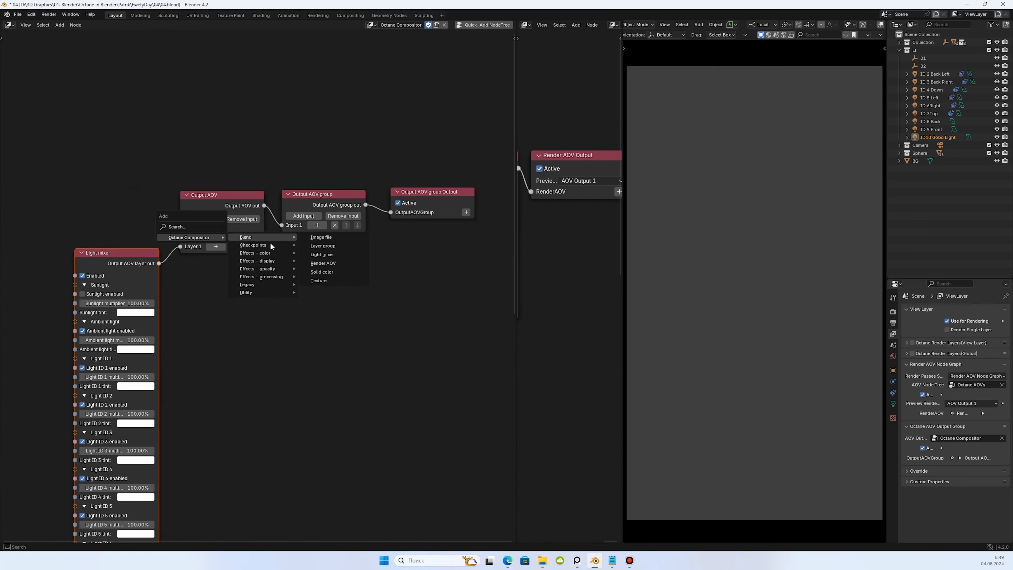
mouse_move(265, 262)
click(343, 260)
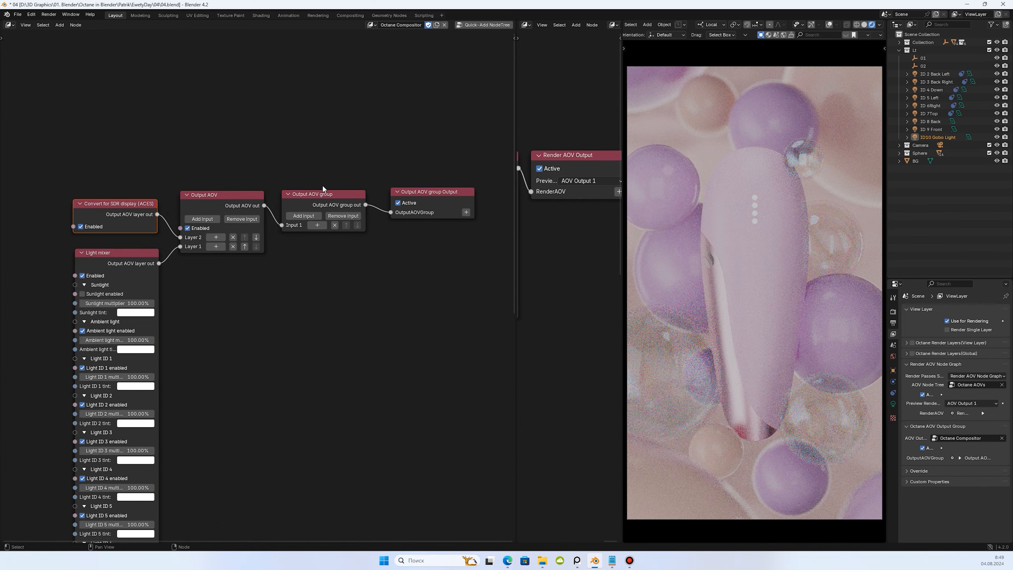
- Compare the Beauty preview with AOV Output 1 in the render, ending on AOV Output 1
click(571, 180)
click(572, 191)
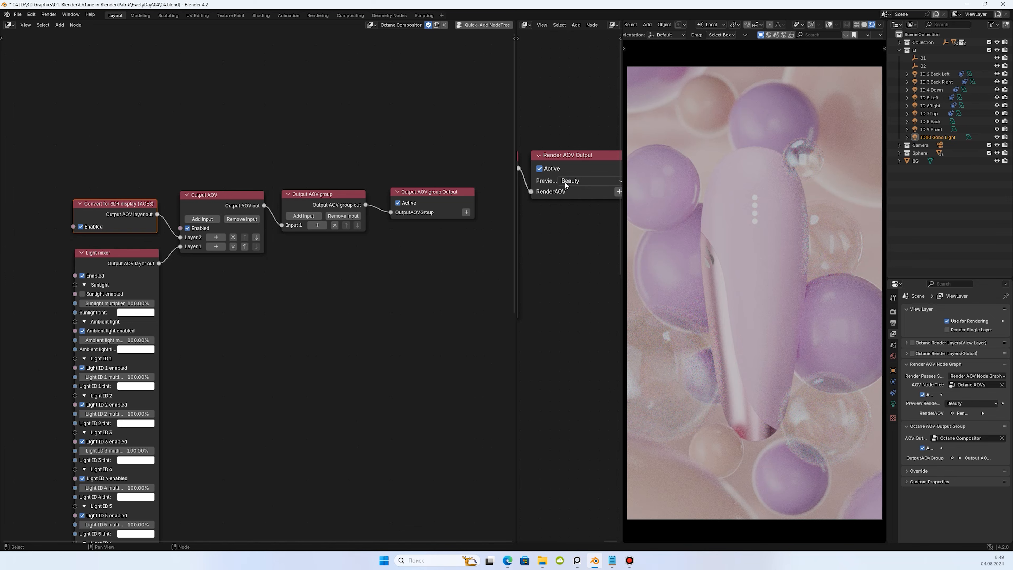
click(563, 182)
click(585, 365)
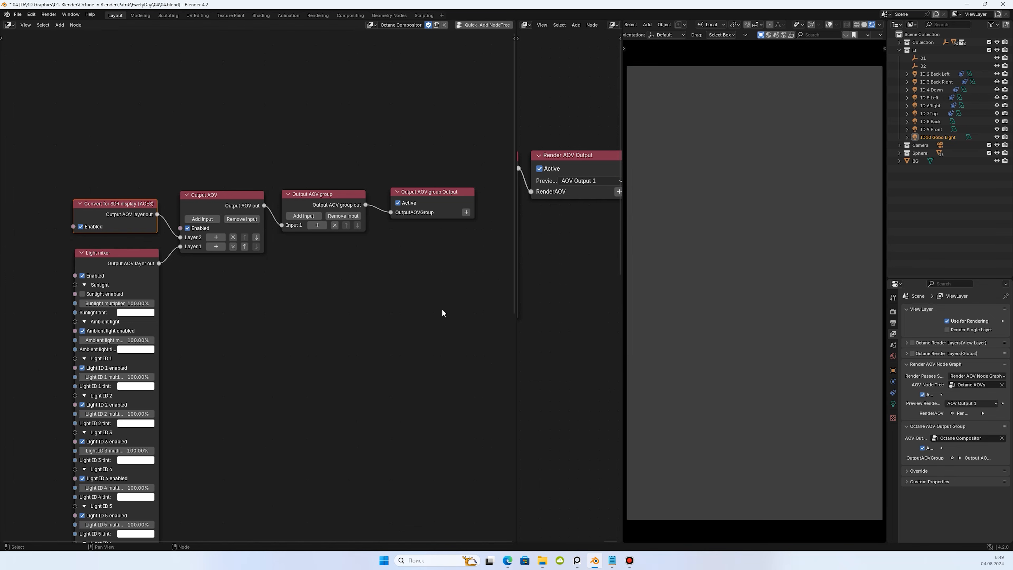
scroll(369, 237, down, 1)
middle_drag(370, 237, 382, 174)
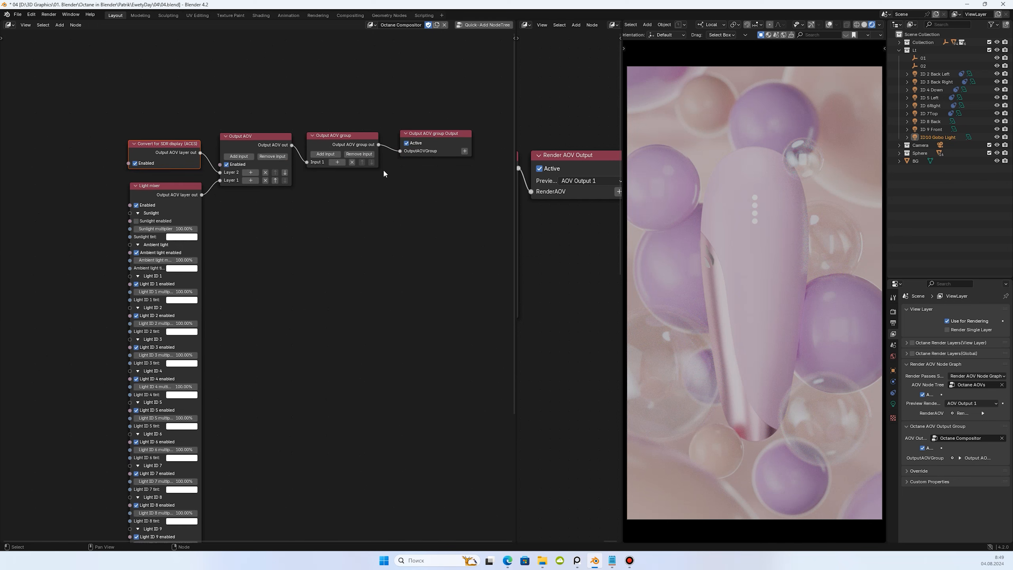
- Duplicate the Output AOV with its Light mixer and ACES converter, and connect the copy to a new Input 2 of the Output AOV group
drag(114, 110, 271, 214)
drag(270, 138, 186, 142)
key(shift+d)
click(291, 226)
scroll(338, 212, up, 1)
click(325, 153)
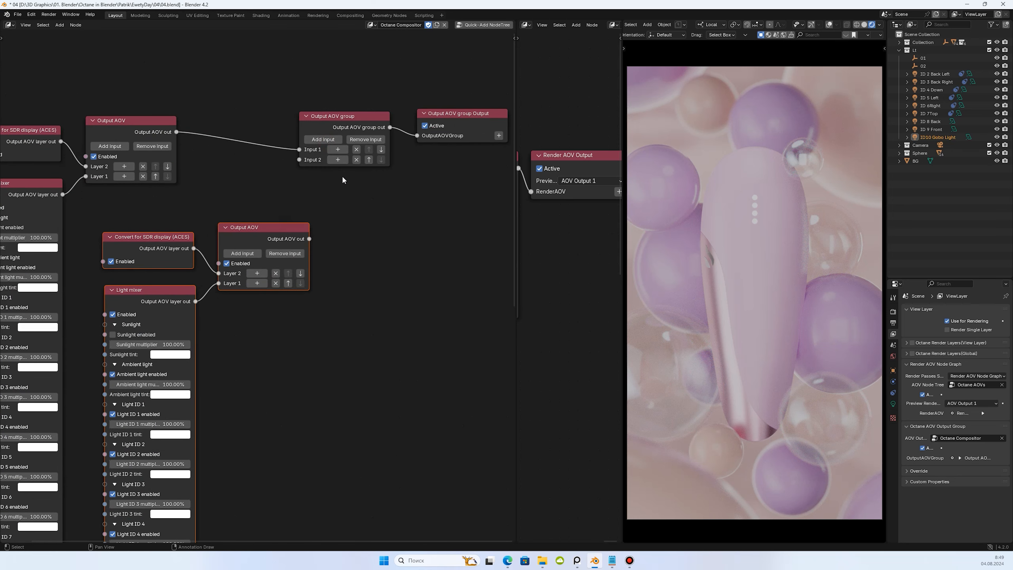
drag(310, 239, 299, 160)
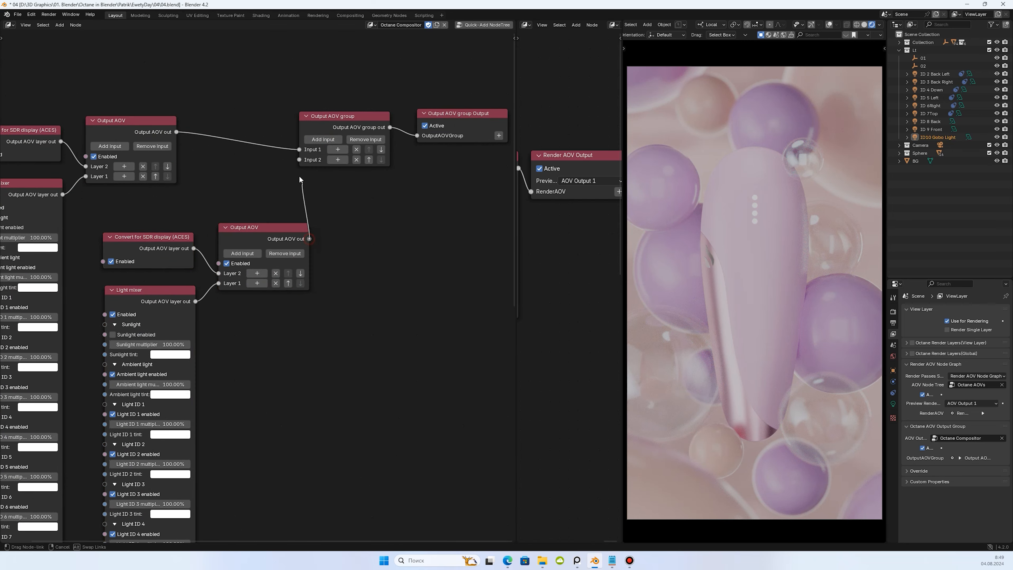
- Space the original and duplicated branches apart from the Output AOV group and preview AOV Output 2
scroll(304, 188, down, 2)
drag(271, 118, 105, 104)
drag(274, 177, 359, 264)
drag(357, 190, 267, 149)
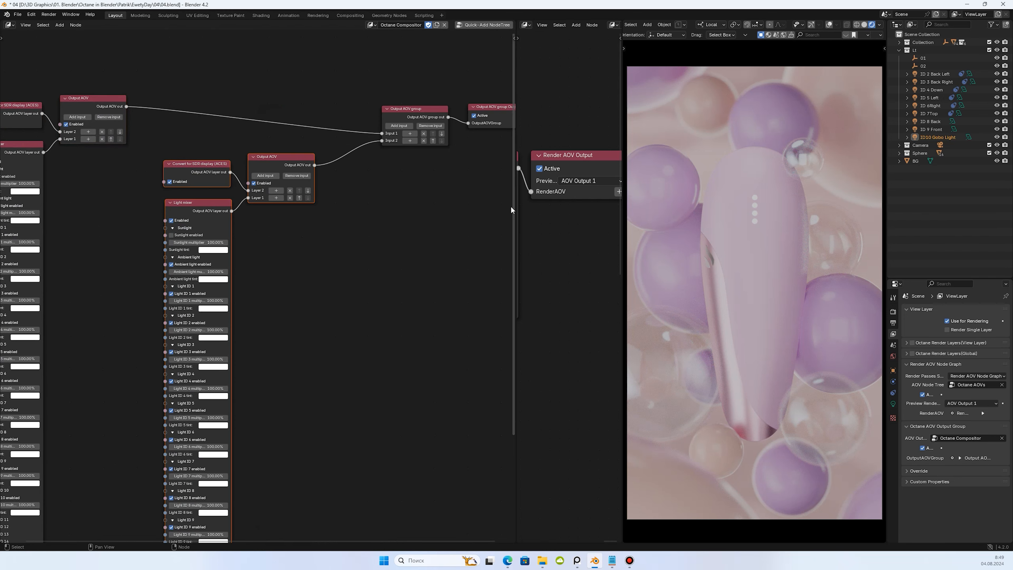
click(590, 181)
click(589, 375)
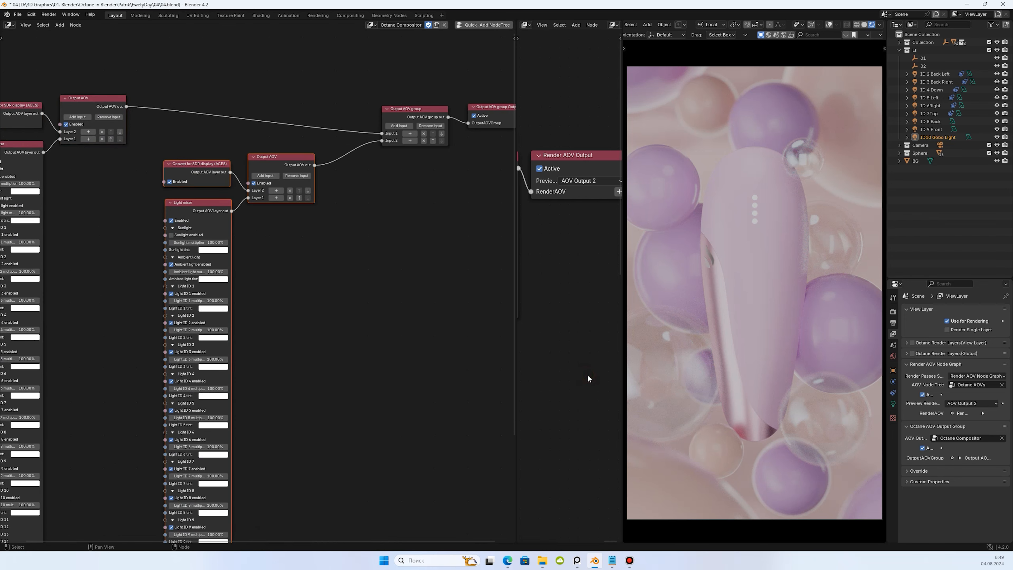
- Enable Sunlight and give the Ambient light a pale orange tint in the duplicated Light mixer
scroll(239, 268, up, 6)
middle_drag(215, 278, 268, 181)
click(270, 181)
mouse_move(290, 76)
mouse_down()
mouse_move(286, 90)
mouse_move(281, 83)
mouse_up()
scroll(255, 231, down, 3)
scroll(271, 261, up, 2)
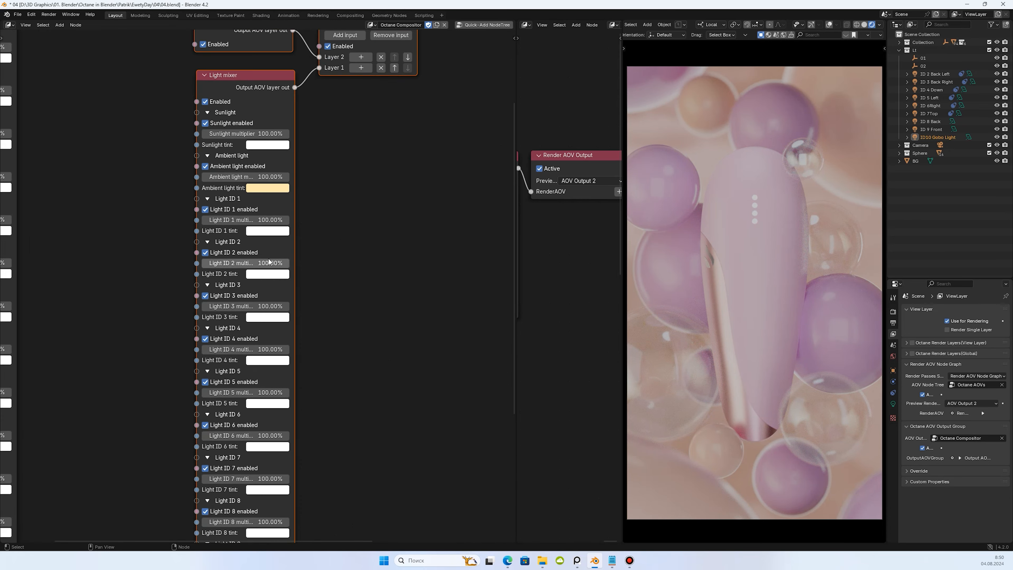
- Tint Light ID 3 salmon and Light ID 4 light orange in the duplicated Light mixer
middle_drag(271, 263, 290, 163)
scroll(285, 208, up, 3)
click(283, 207)
drag(313, 103, 299, 100)
middle_drag(367, 289, 344, 236)
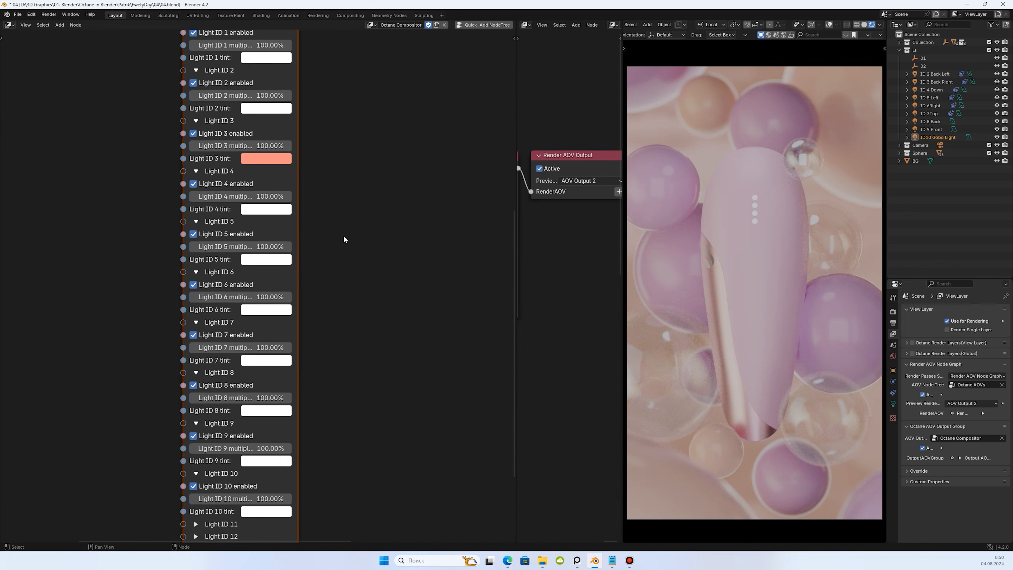
click(259, 207)
click(273, 113)
middle_drag(380, 404, 396, 296)
middle_drag(343, 179, 356, 302)
- Try the Light ID 3 multiplier at 300% and settle on 200%
click(272, 154)
text(300)
key(Return)
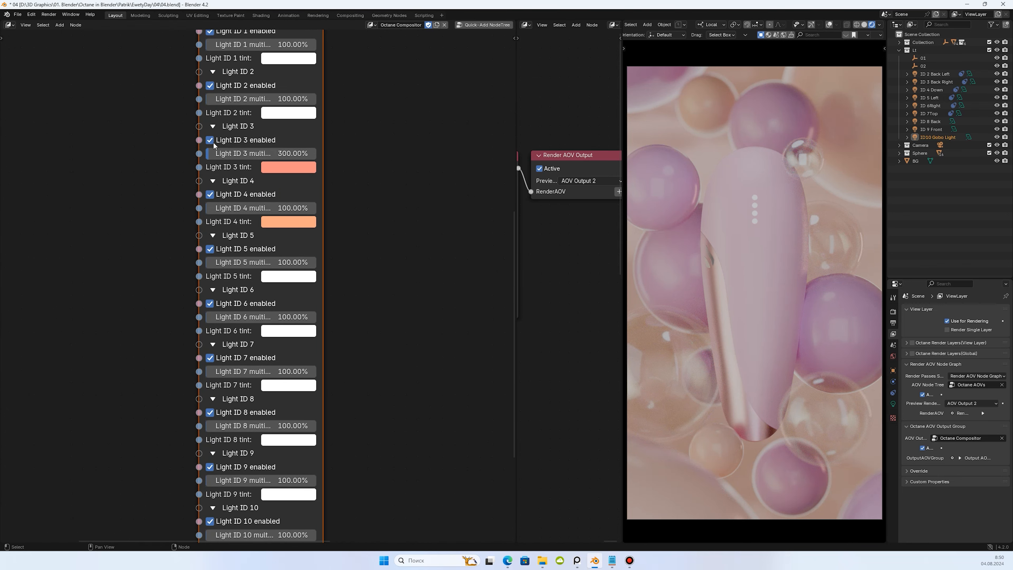
click(239, 153)
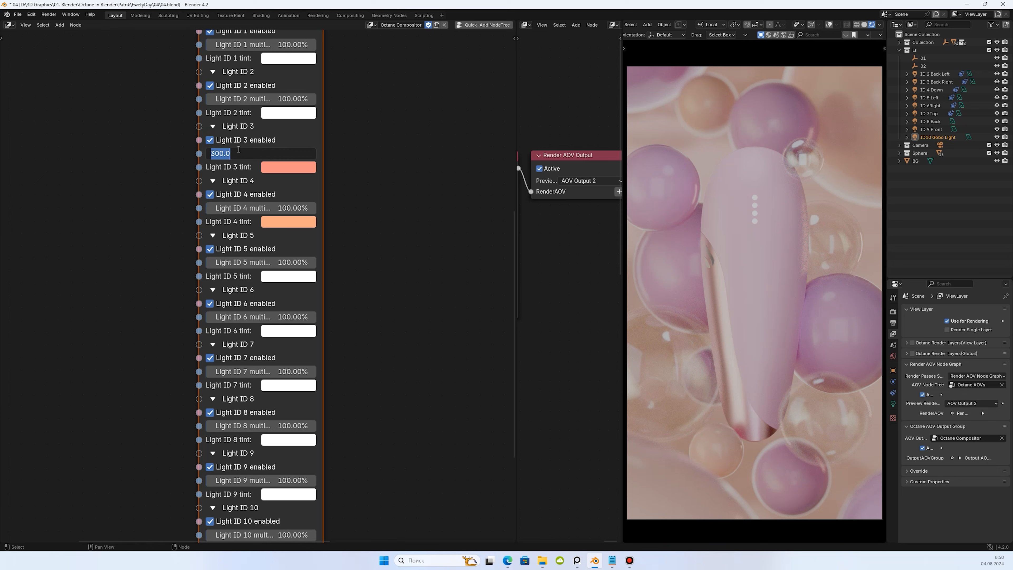
text(200)
key(Return)
- Try the Light ID 7 multiplier at 250%, toggle the light to compare, and settle on 230%
middle_drag(239, 152, 240, 50)
click(275, 371)
text(250)
key(Return)
click(212, 256)
click(212, 256)
click(282, 270)
text(230)
key(Return)
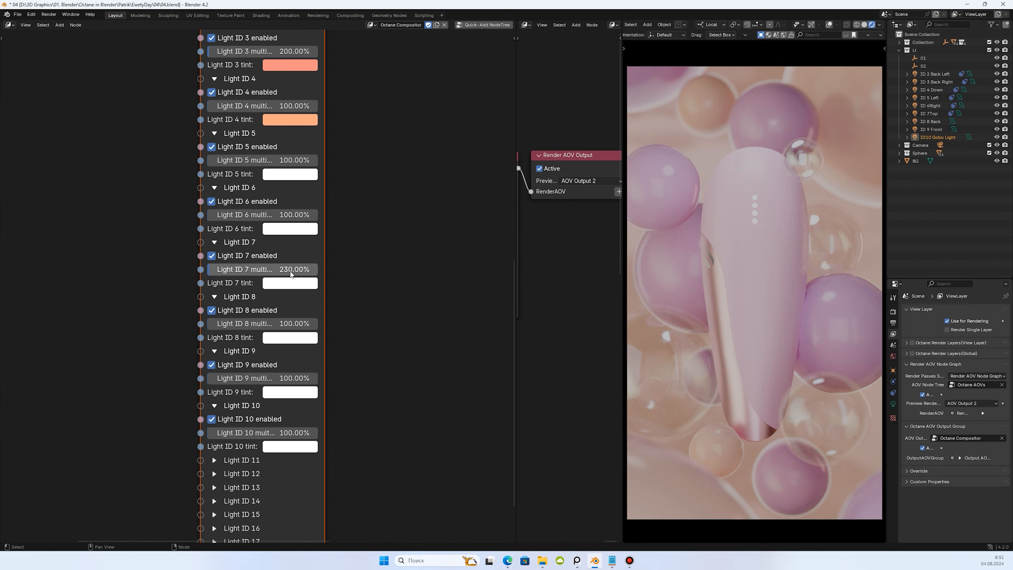
- Tint Light ID 9 orange and Light ID 10 light red in the duplicated Light mixer
middle_drag(368, 409, 361, 258)
click(279, 241)
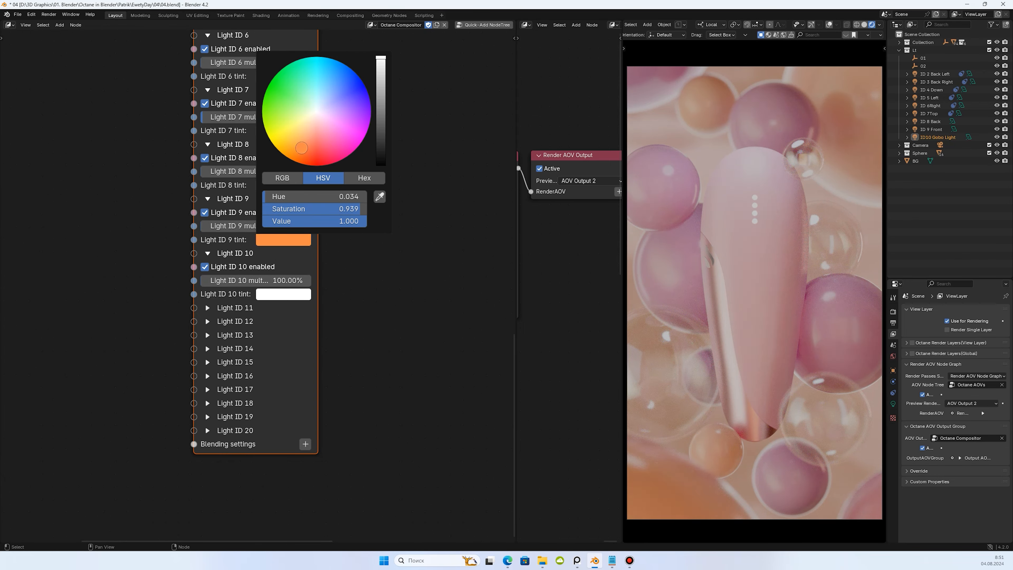
click(278, 296)
drag(319, 204, 317, 197)
- Compare the AOV Output 1 and AOV Output 2 previews, ending on AOV Output 2
click(585, 181)
click(581, 365)
click(579, 182)
click(585, 376)
scroll(319, 199, down, 5)
scroll(309, 186, up, 2)
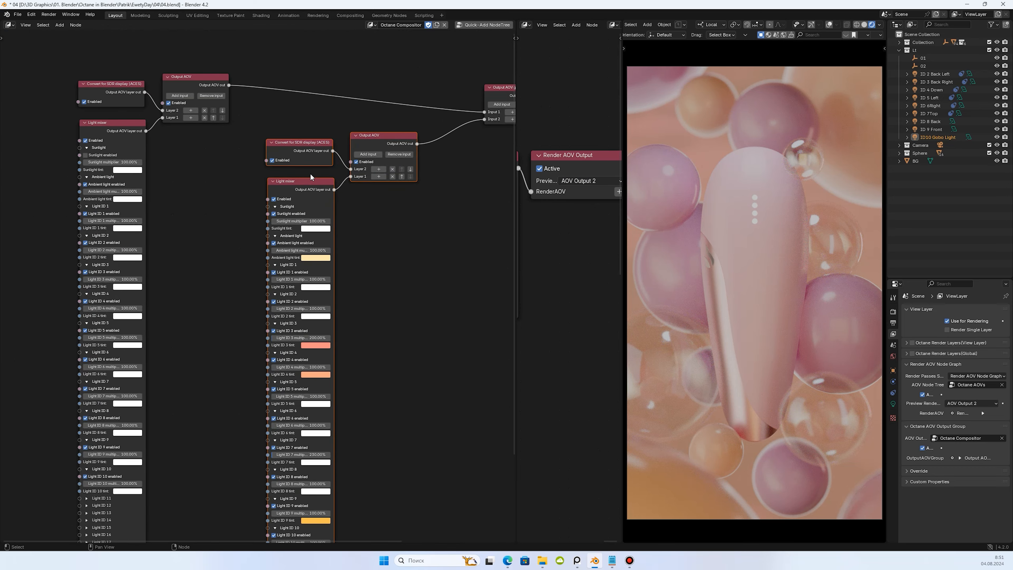
- Spread the second branch's nodes apart and give its Output AOV a third layer, with the ACES converter on Layer 3
drag(221, 152, 100, 58)
drag(196, 73, 84, 26)
drag(290, 118, 388, 207)
scroll(396, 172, up, 3)
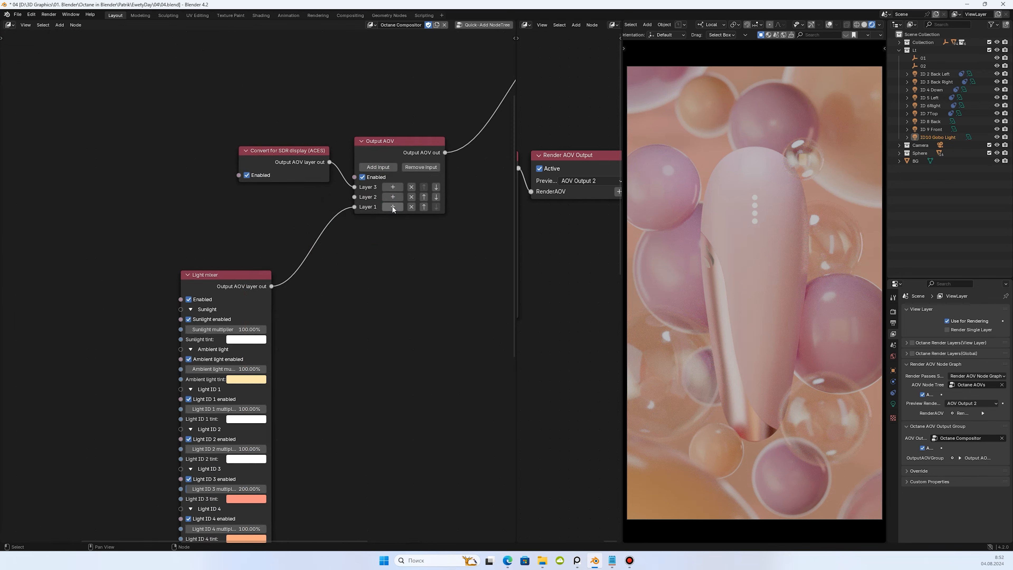
- Insert a Layer group between the tinted Light mixer and Layer 1 of the second Output AOV
key(shift+a)
mouse_move(394, 206)
mouse_move(439, 205)
click(505, 215)
click(224, 240)
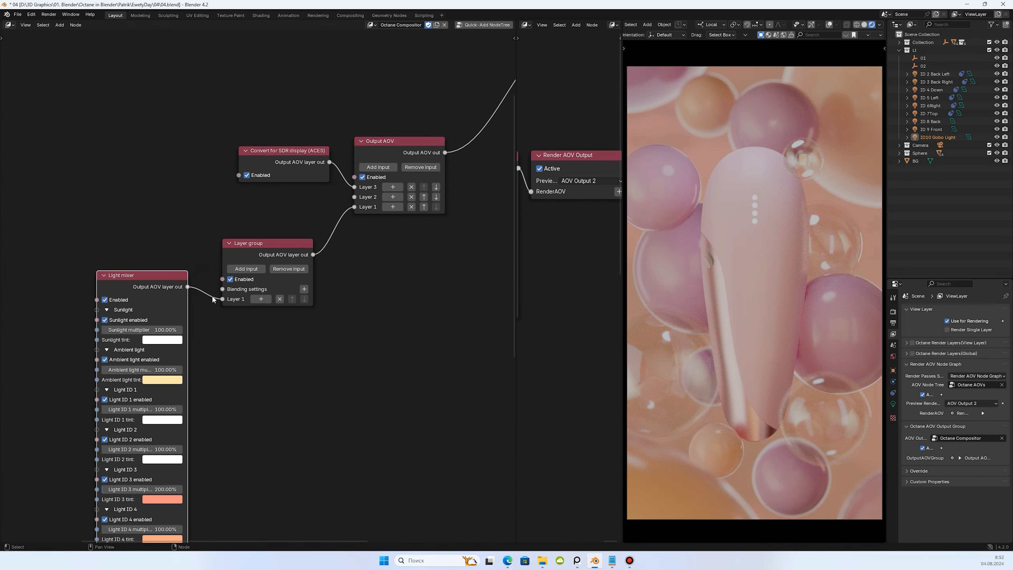
drag(168, 275, 187, 295)
- Move the first Output AOV branch aside and place a duplicate of its untinted Light mixer beside the tinted one
scroll(211, 281, down, 7)
middle_drag(215, 280, 348, 286)
drag(150, 71, 259, 138)
key(g)
click(163, 129)
click(100, 112)
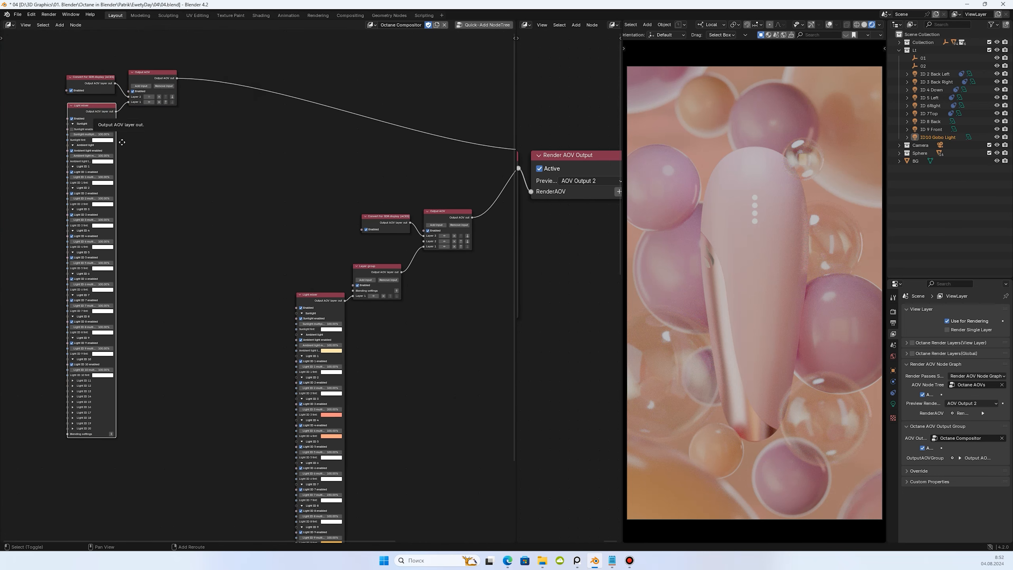
key(shift+d)
click(263, 280)
- Add a two-input Layer group on Layer 2 of the second Output AOV and connect the untinted Light mixer copy to its Layer 1
scroll(318, 286, up, 6)
middle_drag(343, 265, 253, 250)
click(430, 203)
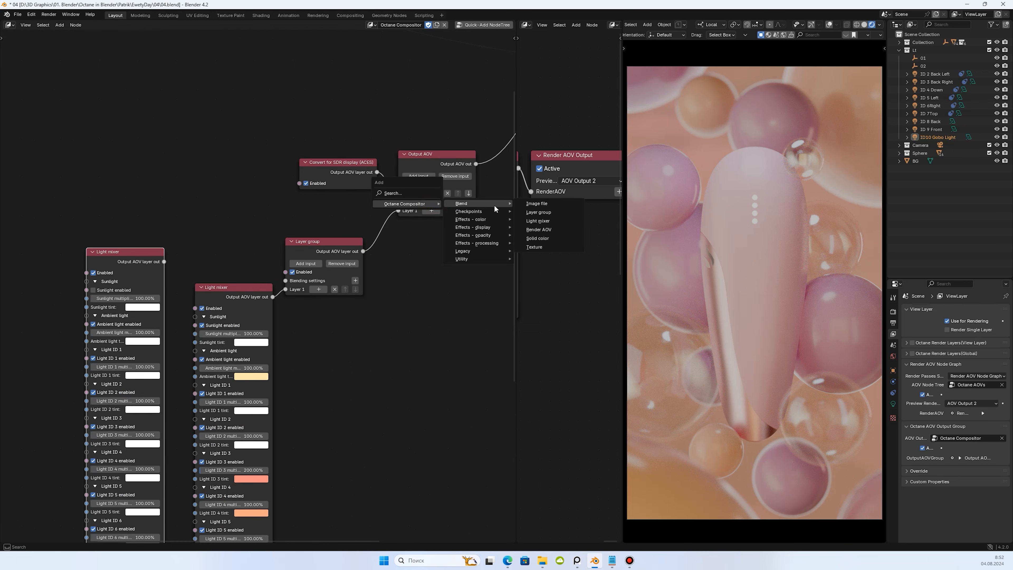
click(548, 226)
drag(163, 262, 193, 221)
drag(138, 251, 143, 244)
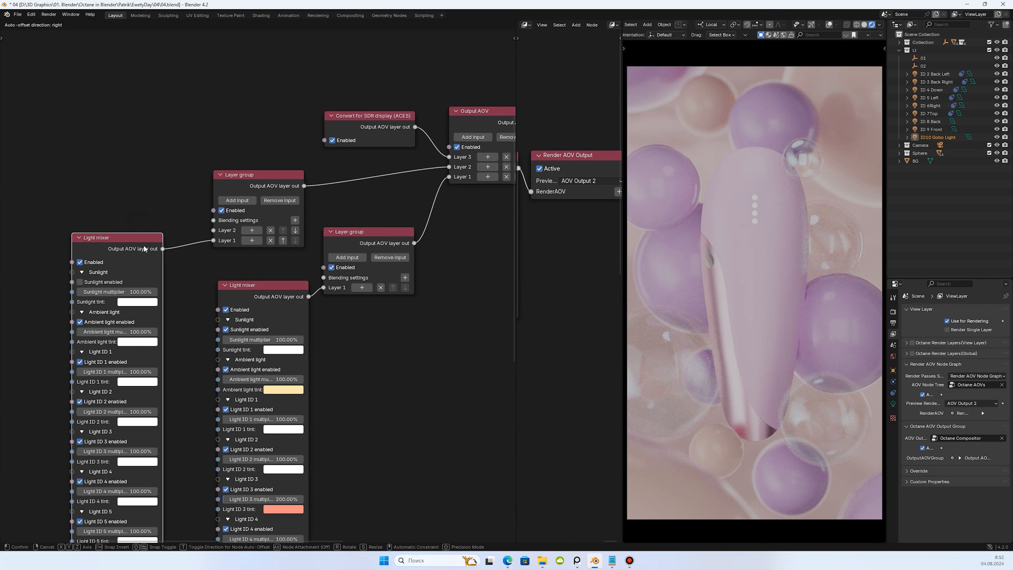
- Add a Mask with layer group node on Layer 2 of the untinted mixer's Layer group
click(252, 230)
mouse_move(252, 230)
mouse_move(313, 260)
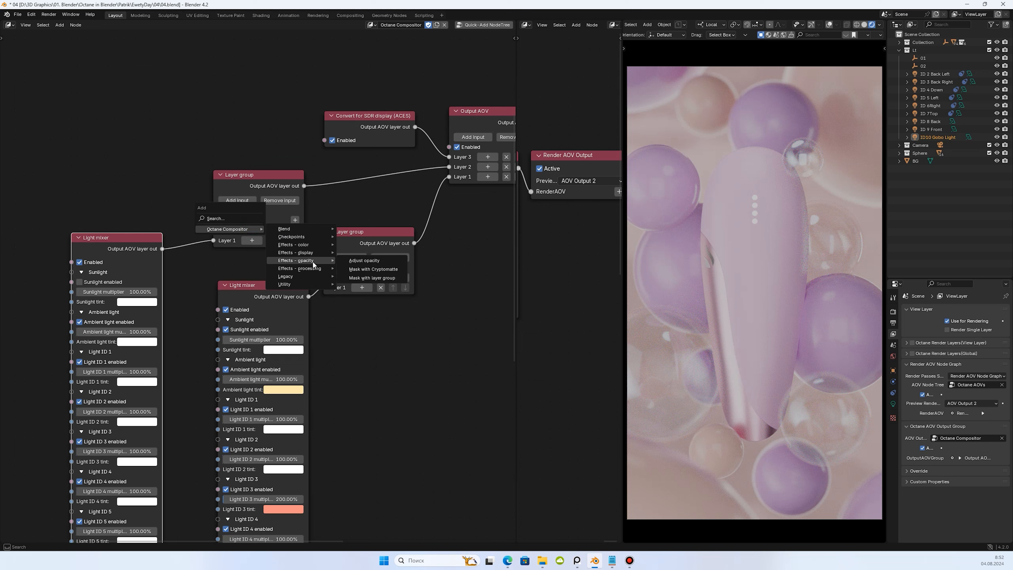
click(379, 278)
click(351, 217)
scroll(352, 217, down, 1)
middle_drag(352, 217, 420, 209)
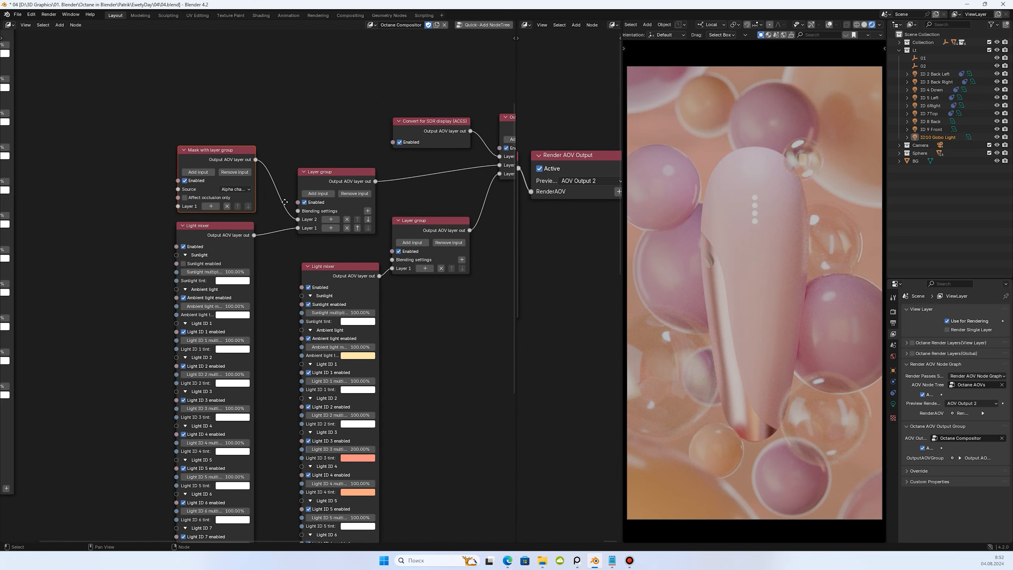
- Feed the mask's Layer 1 with a Render AOV node set to Custom AOV 1, and widen the node
scroll(207, 206, up, 1)
click(218, 208)
mouse_move(221, 208)
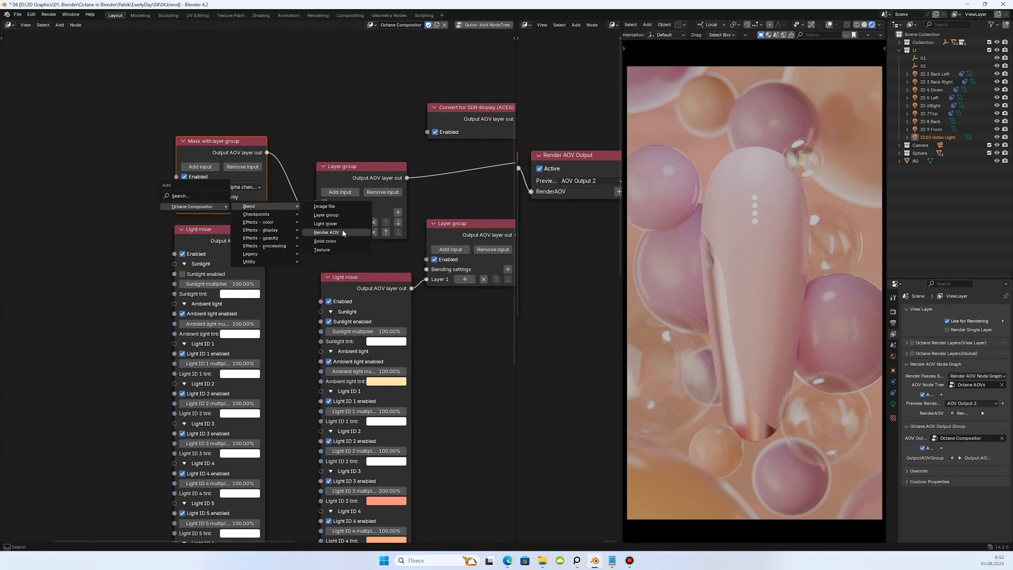
click(326, 232)
click(99, 172)
click(112, 184)
click(589, 208)
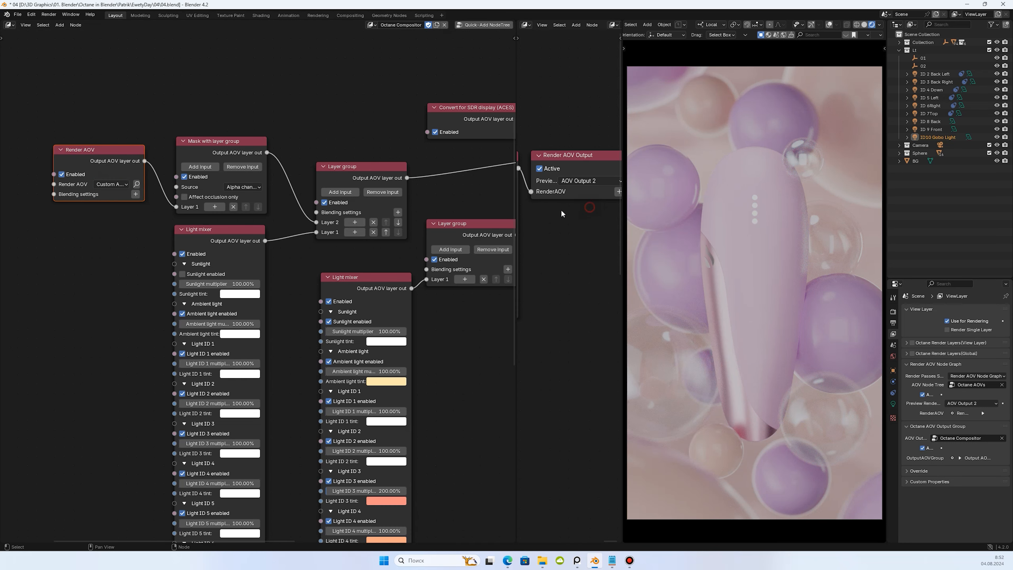
drag(55, 161, 13, 161)
- Set the mask's Source to Luminance and toggle the masked Layer group to compare the render
click(243, 187)
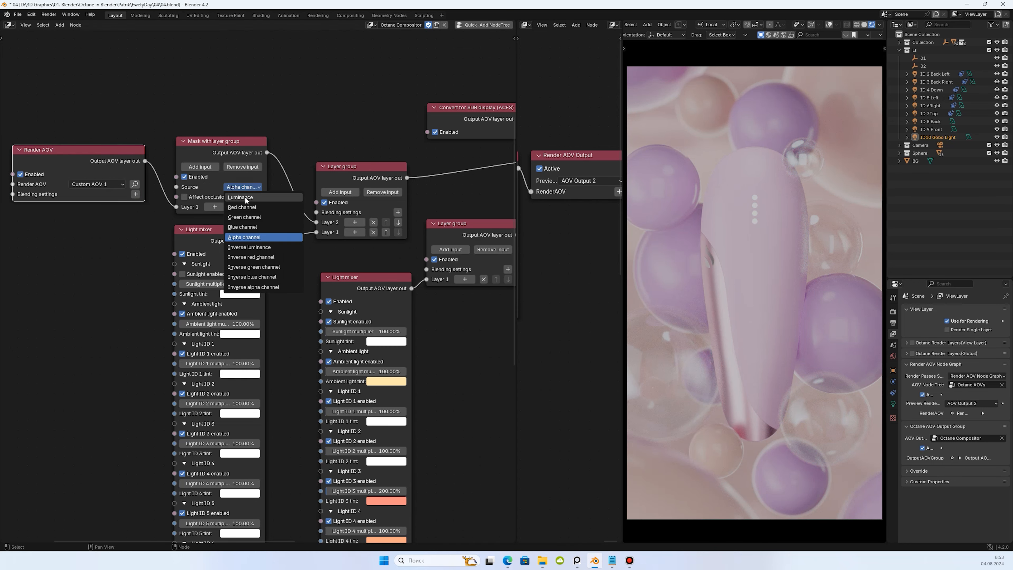
click(230, 231)
click(324, 202)
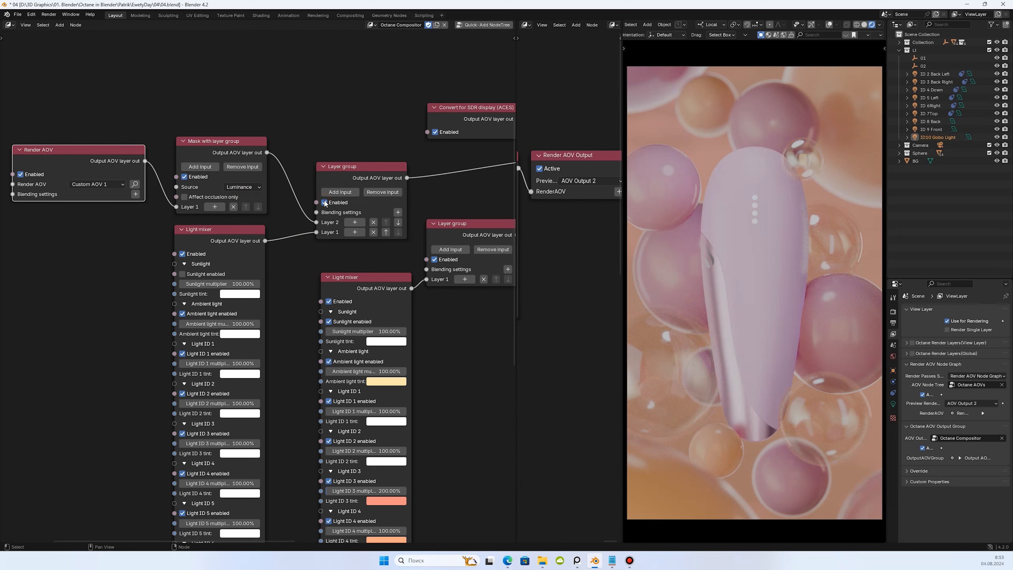
click(324, 202)
click(324, 202)
- Duplicate the tinted Light mixer with its Layer group and connect the copy to a new Layer 3 of the second Output AOV
scroll(403, 287, down, 5)
middle_drag(435, 336, 344, 243)
drag(323, 195, 296, 205)
scroll(297, 205, down, 2)
middle_drag(318, 203, 341, 200)
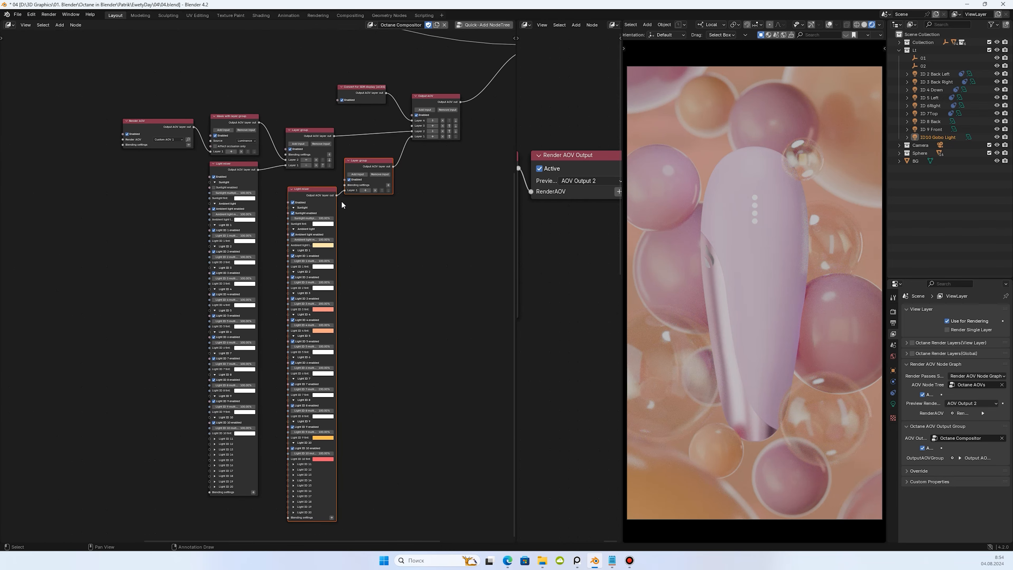
key(shift+d)
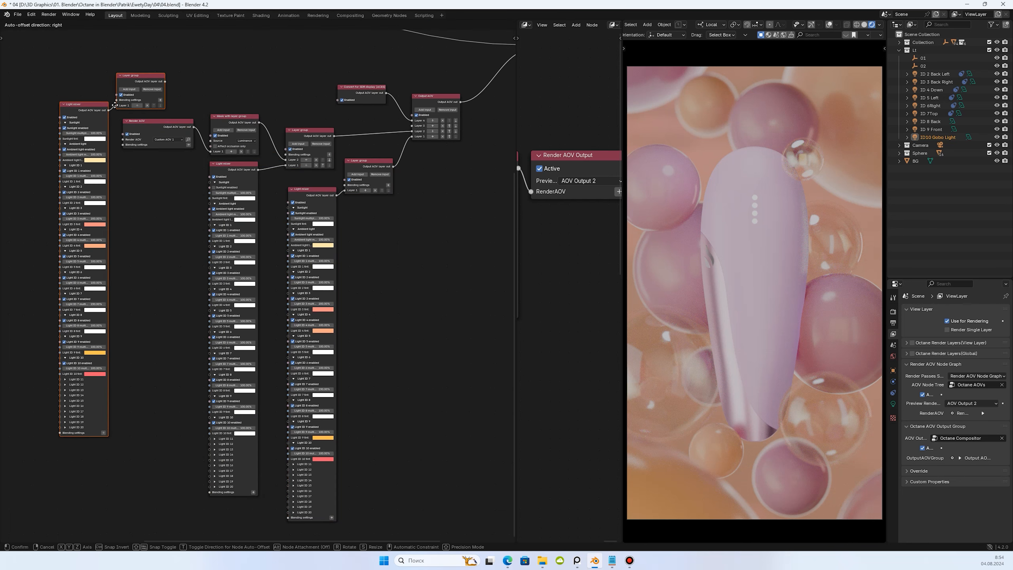
click(147, 80)
drag(142, 77, 392, 119)
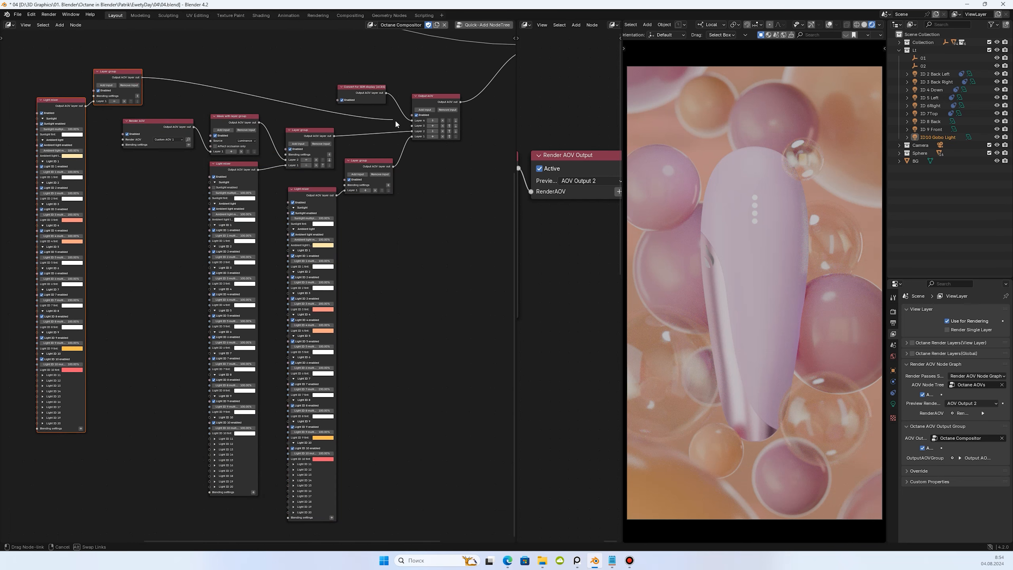
- Tint the Ambient light bright blue in the newly duplicated Light mixer and toggle Light ID 7
middle_drag(76, 116, 170, 139)
scroll(170, 138, up, 10)
click(165, 221)
click(206, 77)
middle_drag(230, 370, 268, 265)
click(136, 419)
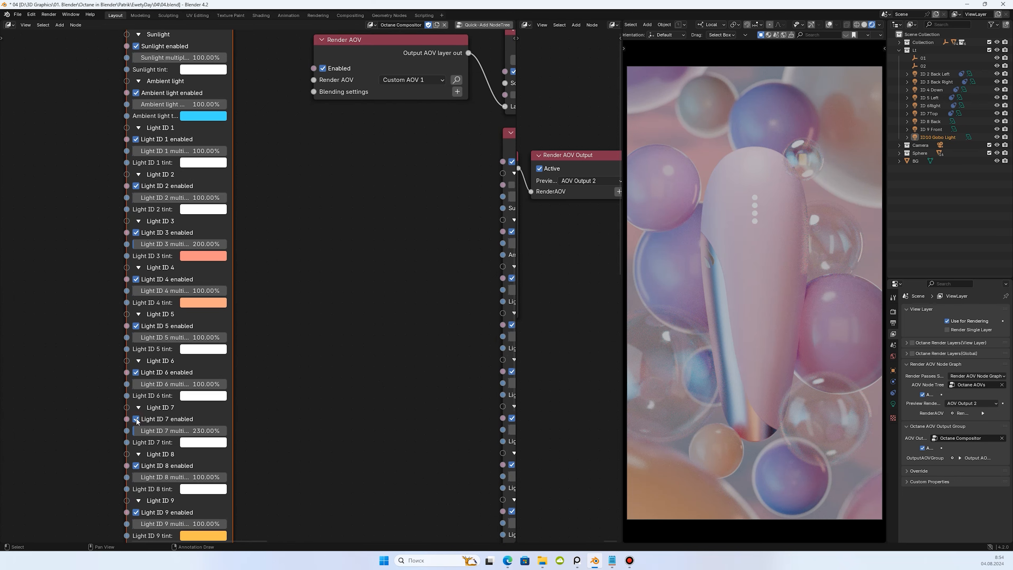
- Add a second input to the blue mixer's Layer group, feed it with a Mask with Cryptomatte node, and widen that node
scroll(308, 310, down, 2)
middle_drag(288, 119, 295, 226)
scroll(294, 227, up, 2)
click(296, 181)
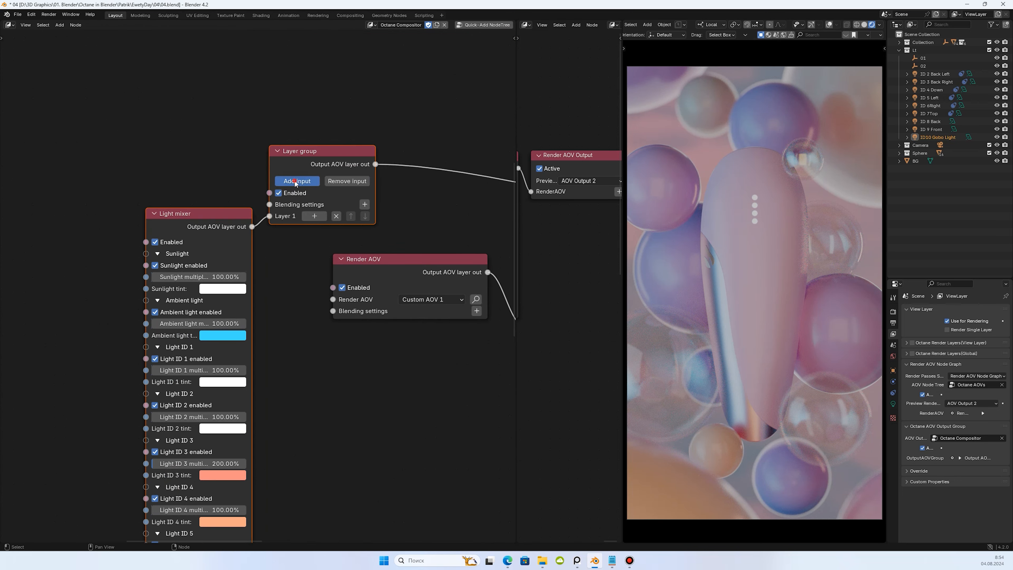
drag(233, 215, 232, 248)
click(307, 249)
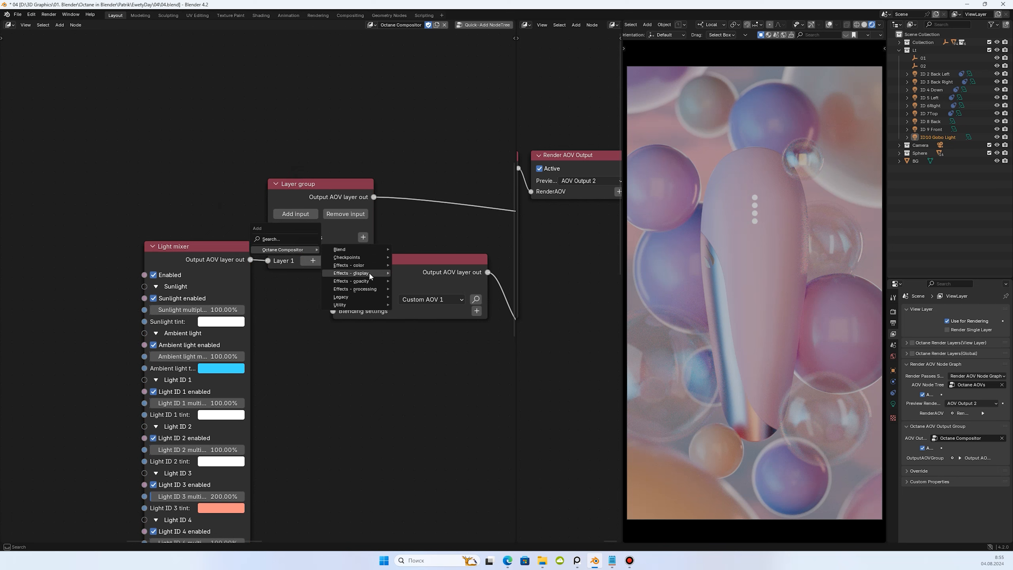
mouse_move(370, 284)
click(427, 289)
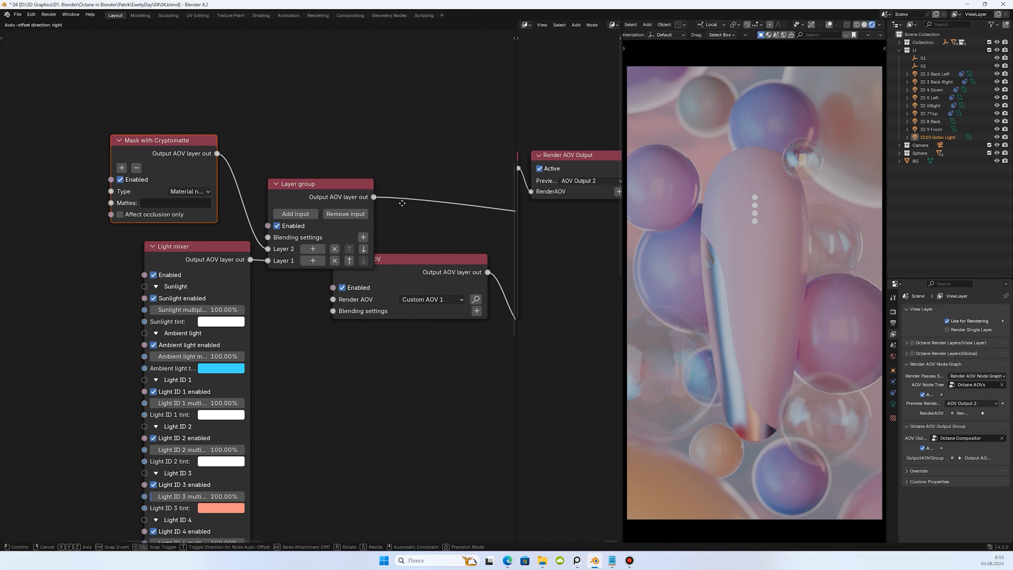
click(104, 156)
drag(110, 154, 46, 154)
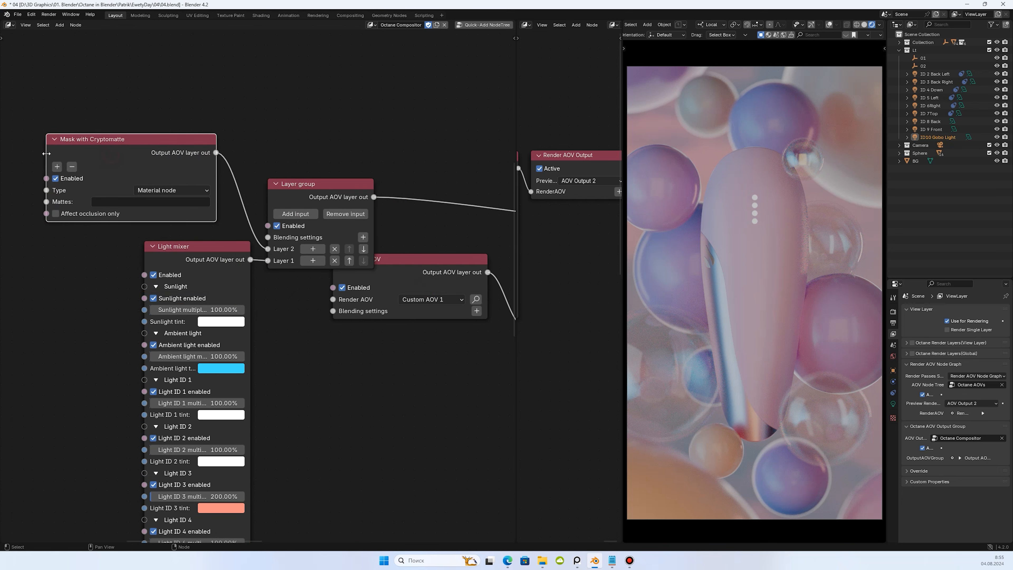
- Set the Cryptomatte mask's Type to Material node name, pick the glass bubbles' material in the render, and toggle the masked Layer group
click(171, 190)
click(180, 215)
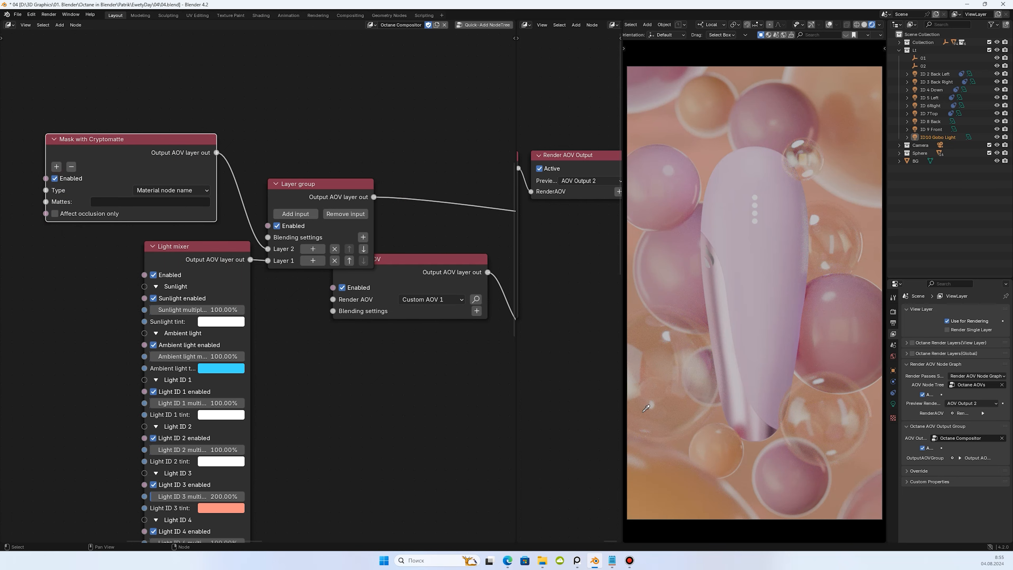
click(670, 371)
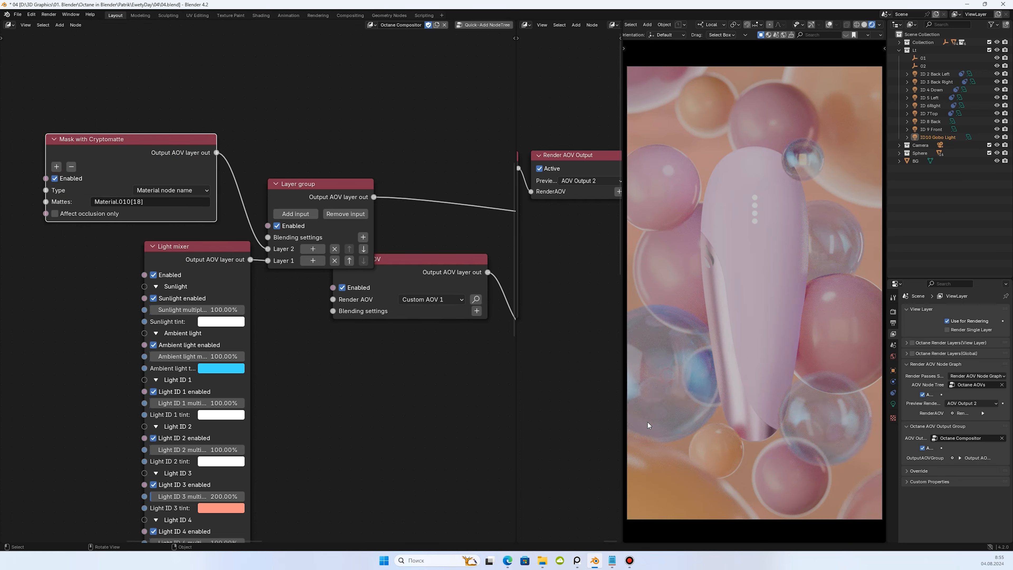
click(279, 227)
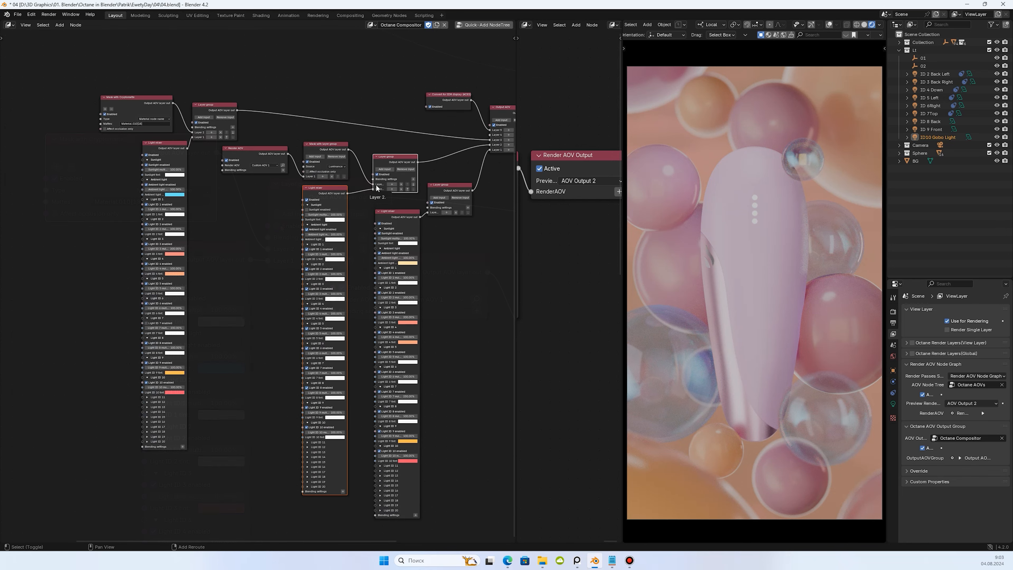
- Connect a copied Light mixer and Layer group to the second Output AOV, and tint its Ambient light and Light ID 9 orange
key(ctrl+v)
drag(130, 53, 429, 107)
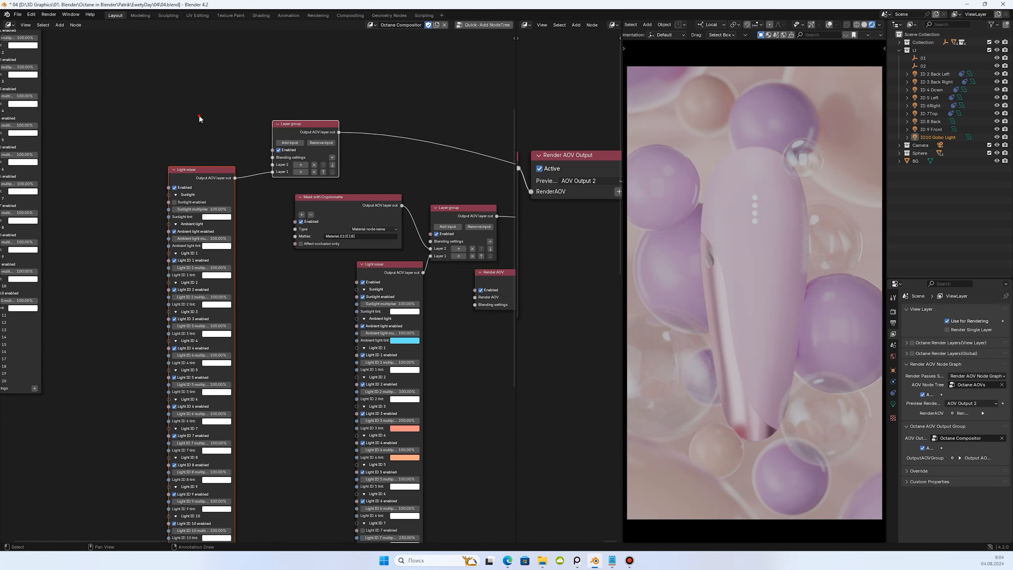
scroll(235, 240, up, 8)
click(224, 228)
mouse_move(233, 141)
mouse_down()
mouse_move(230, 150)
mouse_move(215, 142)
mouse_up()
scroll(260, 328, down, 5)
scroll(230, 335, up, 7)
click(224, 328)
drag(239, 176, 228, 168)
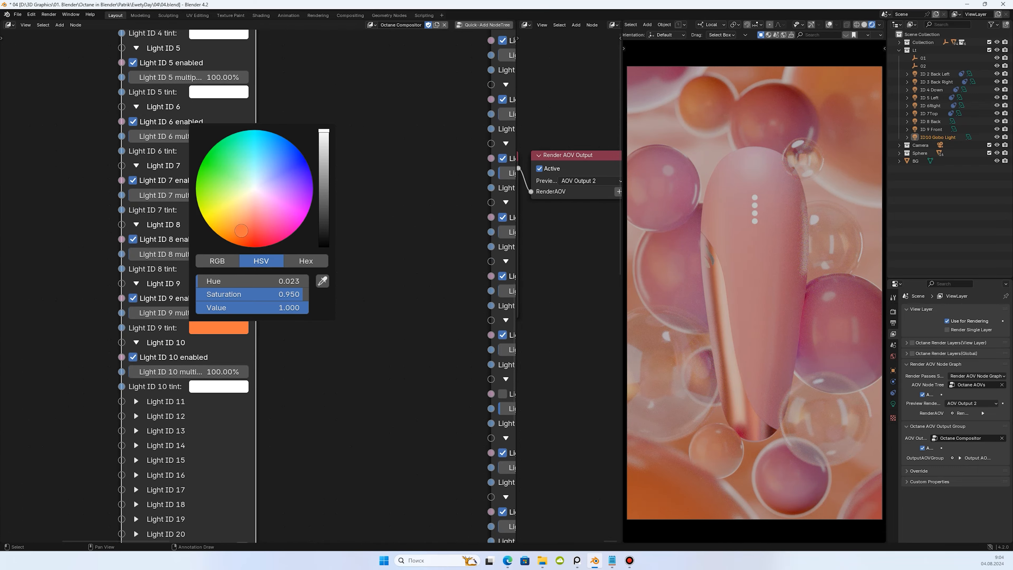
- Add a Mask with Cryptomatte node to the orange mixer's Layer group, set Type to Material node name, and pick the blurred foreground sphere
scroll(398, 429, down, 5)
scroll(382, 234, up, 2)
key(shift+a)
mouse_move(420, 181)
mouse_move(490, 212)
click(537, 220)
click(239, 103)
drag(167, 108, 89, 108)
click(232, 119)
click(224, 142)
click(656, 514)
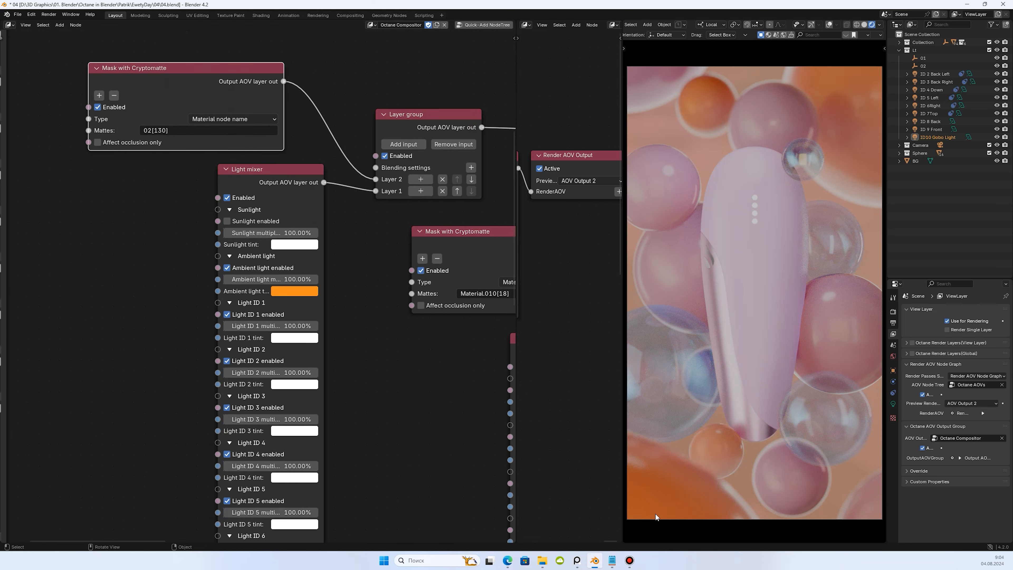
- Soften the orange mixer's Ambient light and Light ID 9 tints to a lighter yellow-orange
click(305, 291)
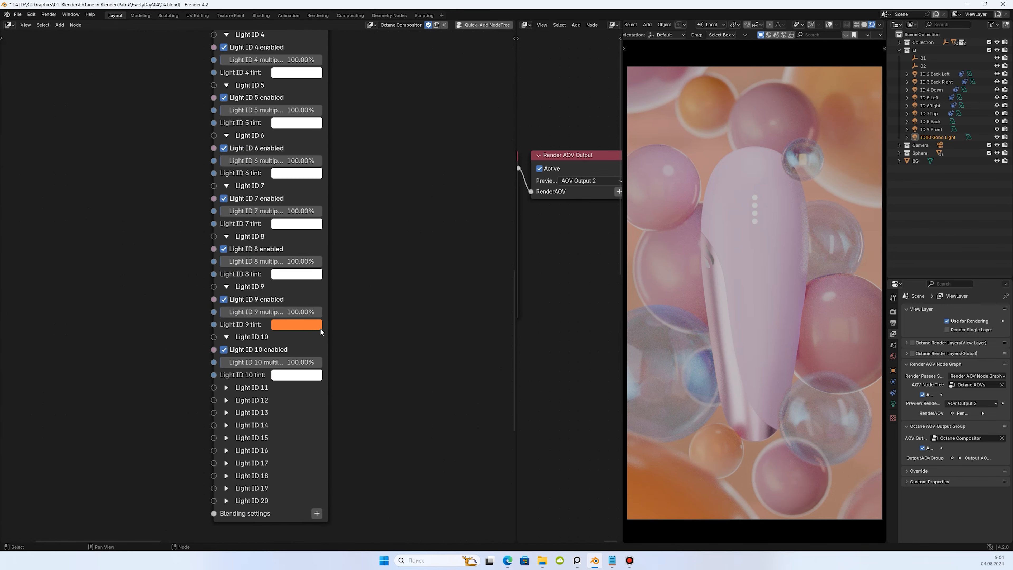
click(317, 321)
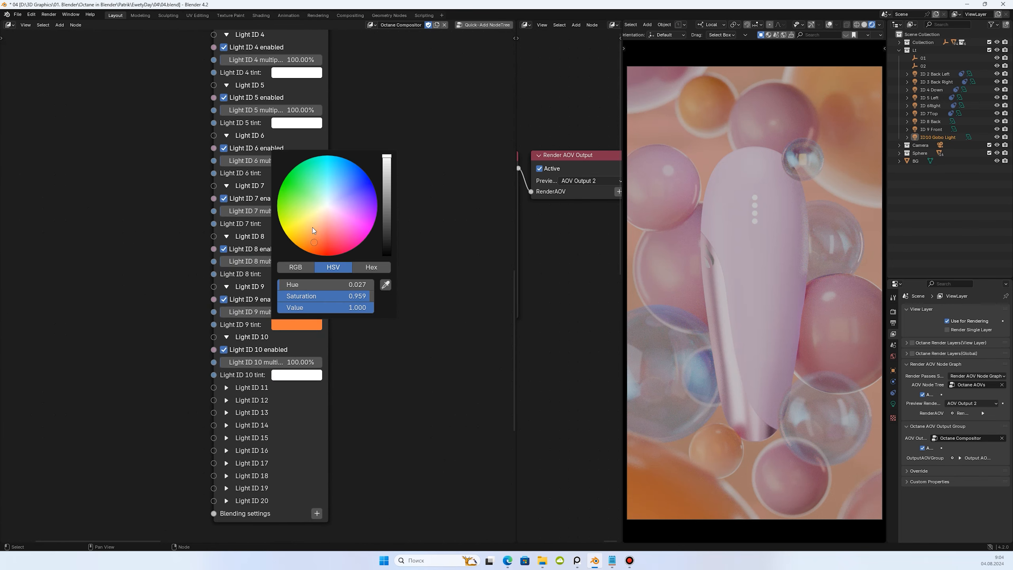
click(311, 228)
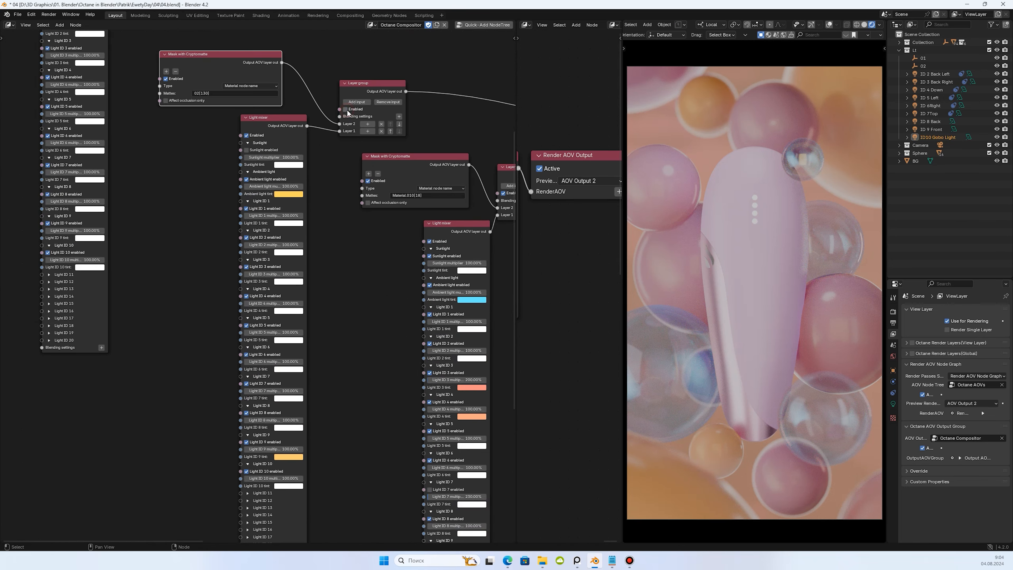
- Compare AOV Output 1 with AOV Output 2 in the render preview
key(Home)
click(591, 181)
click(586, 365)
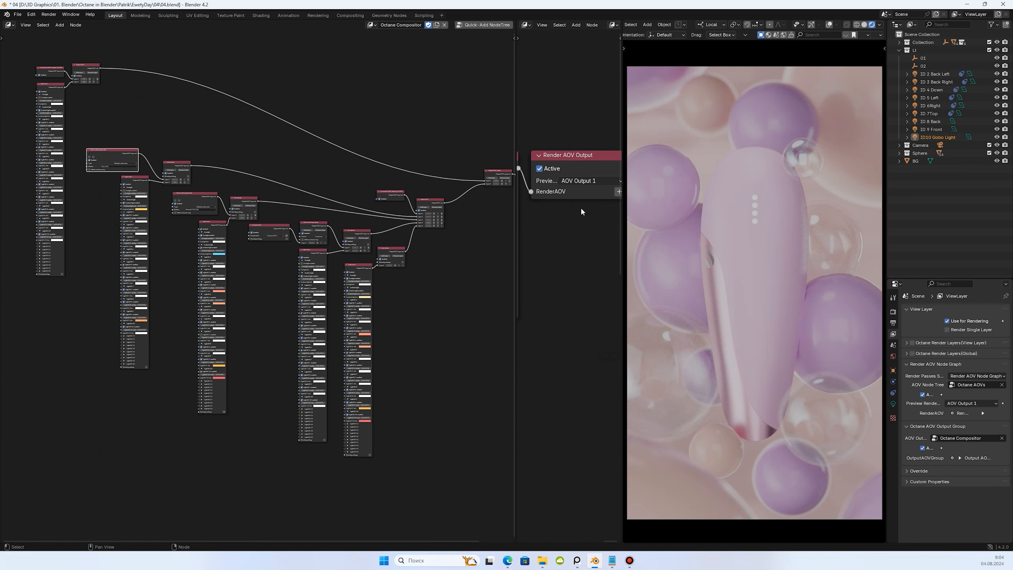
click(583, 181)
click(589, 375)
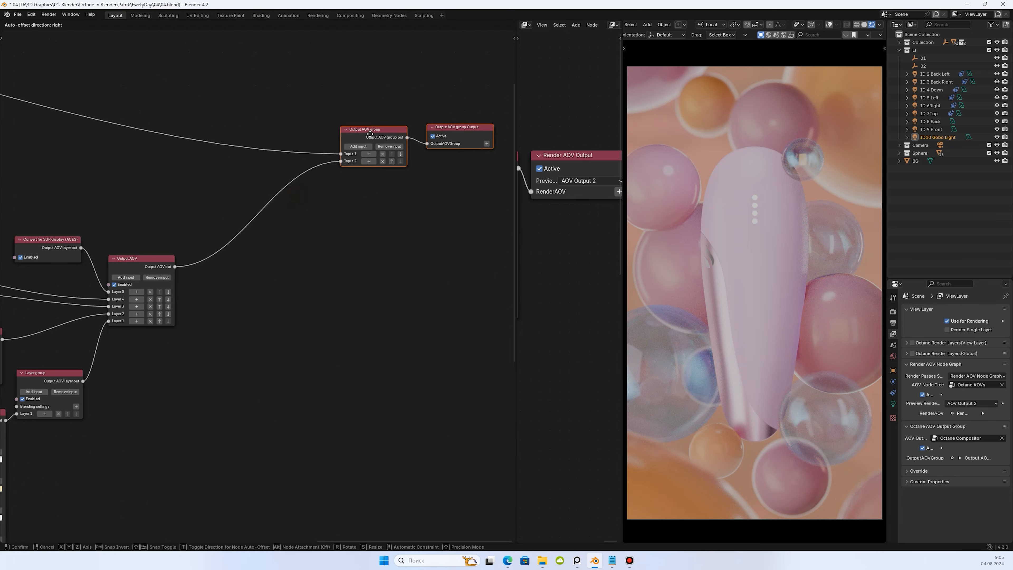
- Add a third input to the Output AOV group and feed it with a new Output AOV node placed below
drag(365, 129, 386, 121)
click(385, 138)
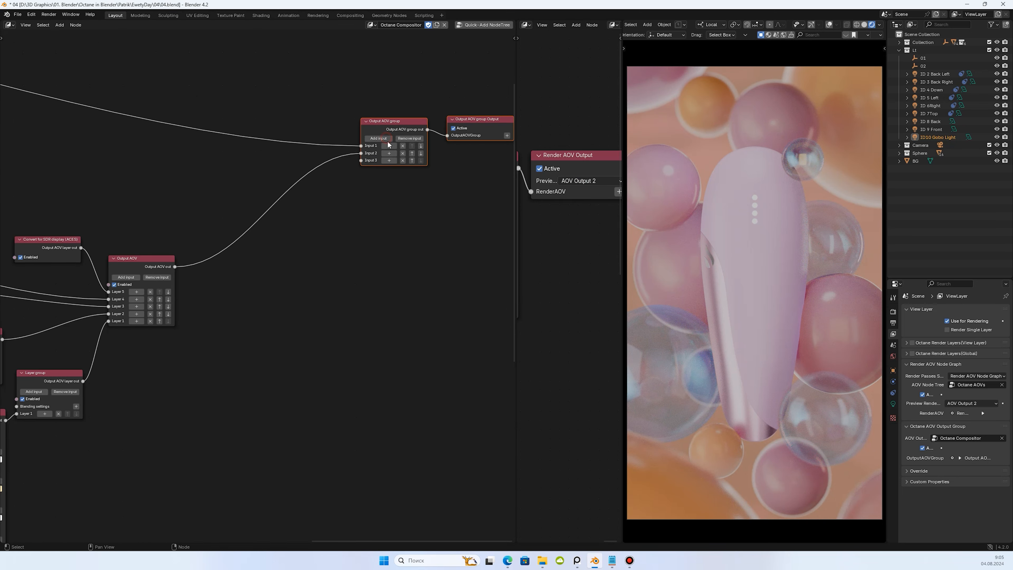
scroll(174, 240, down, 1)
click(422, 168)
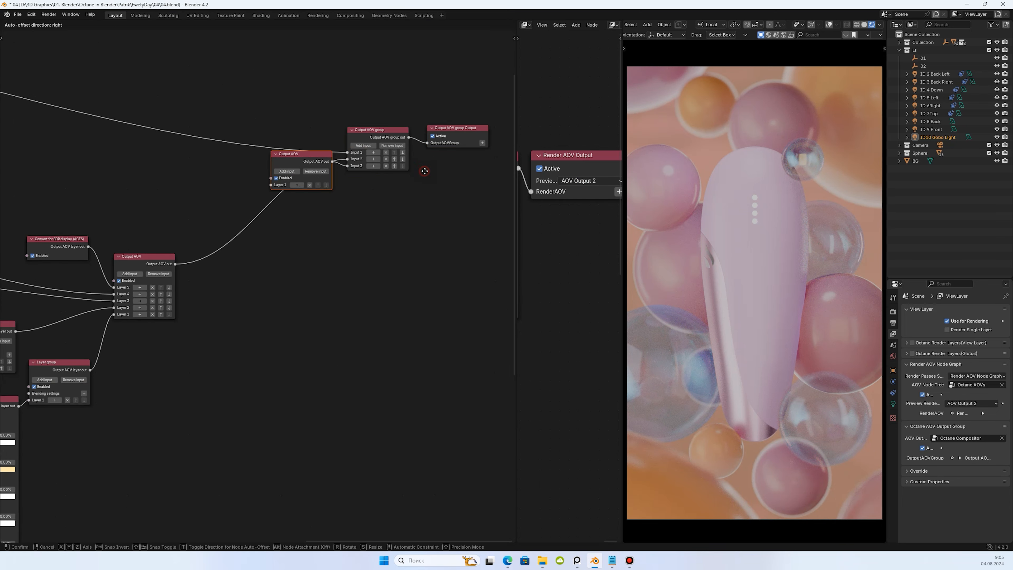
click(437, 272)
- Feed the new Output AOV's Layer 1 with a Layer group and nest a second Layer group inside it
scroll(388, 257, down, 2)
scroll(327, 272, up, 3)
click(353, 284)
mouse_move(363, 286)
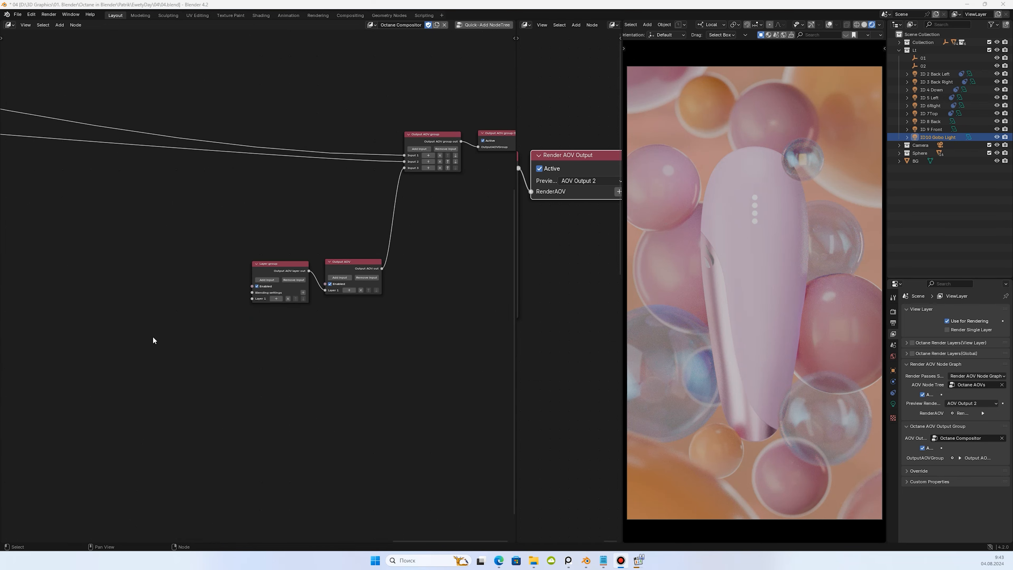
scroll(216, 359, up, 2)
click(215, 379)
mouse_move(214, 382)
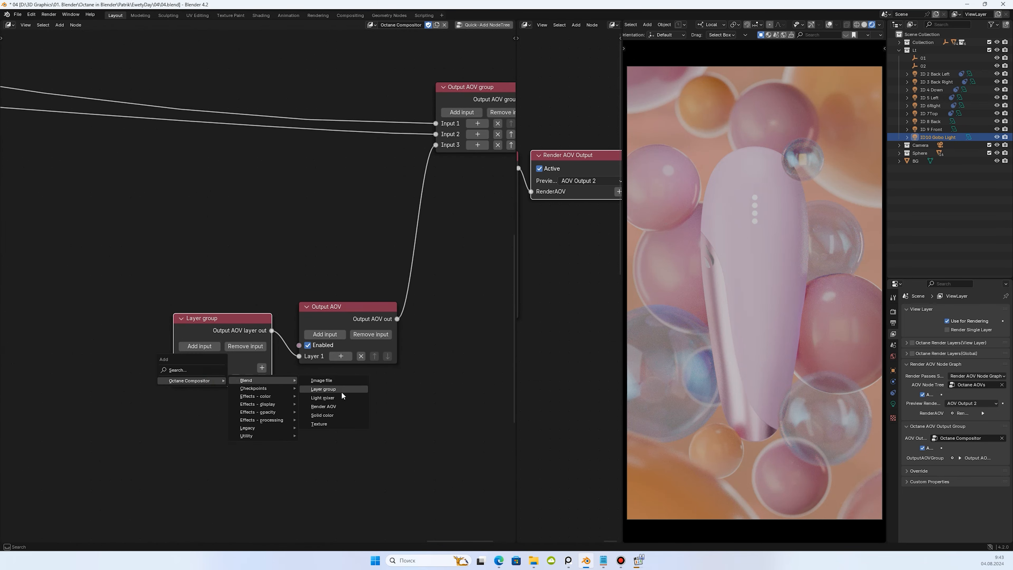
click(341, 400)
scroll(242, 298, down, 4)
middle_drag(241, 297, 358, 258)
drag(244, 275, 242, 298)
- Preview AOV Output 3 and feed the inner Layer group with a Render AOV node set to Ambient light
click(589, 181)
click(590, 385)
click(239, 342)
mouse_move(275, 341)
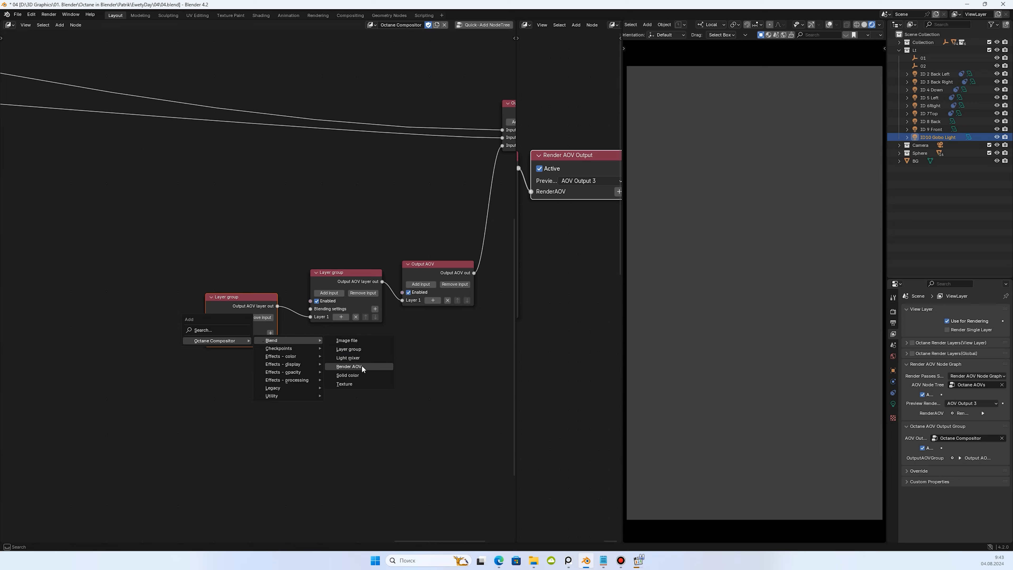
click(362, 366)
drag(85, 314, 32, 316)
click(111, 334)
click(324, 74)
drag(132, 307, 160, 307)
- Duplicate the Ambient light branch, connect the copy to a new Layer 2 of the main Layer group, and set its Render AOV to Light ID 1
key(shift+d)
click(221, 298)
scroll(234, 308, up, 1)
click(354, 291)
drag(255, 324, 330, 331)
middle_drag(160, 351, 232, 322)
click(171, 327)
click(403, 48)
- Add a Blending settings node to the Light ID 1 Layer group and set its Mode to Physical|Add
drag(275, 286, 281, 229)
click(240, 233)
click(321, 275)
drag(172, 255, 156, 224)
drag(106, 242, 41, 243)
click(157, 257)
click(155, 278)
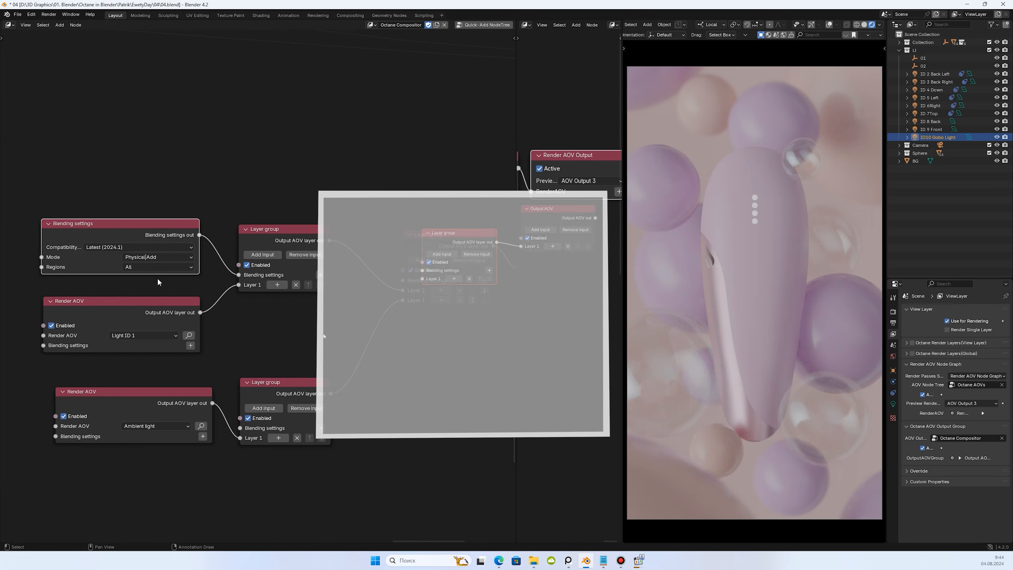
- Duplicate the Light ID 1 branch, connect the copy to a new layer of the main Layer group, and set it to Light ID 2
scroll(183, 246, down, 1)
middle_drag(188, 216, 184, 378)
drag(171, 376, 269, 465)
key(shift+d)
click(259, 341)
click(388, 262)
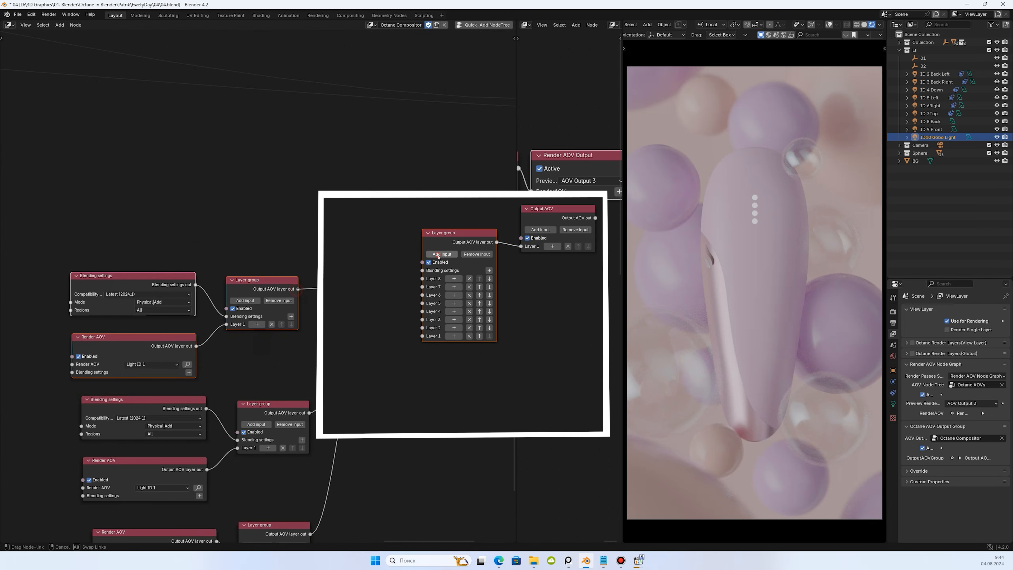
drag(298, 289, 369, 286)
click(165, 365)
click(353, 126)
- Duplicate the Light ID 2 branch into another new layer of the main Layer group and set its Render AOV to Light ID 3
key(shift+d)
click(281, 234)
click(389, 262)
drag(297, 171, 371, 286)
click(153, 247)
click(341, 494)
- Make room for more branches, duplicate the Light ID 3 branch, set the copy to Light ID 4, and connect it to the main Layer group
scroll(225, 191, down, 6)
drag(273, 450, 143, 147)
drag(143, 147, 131, 355)
scroll(299, 245, up, 6)
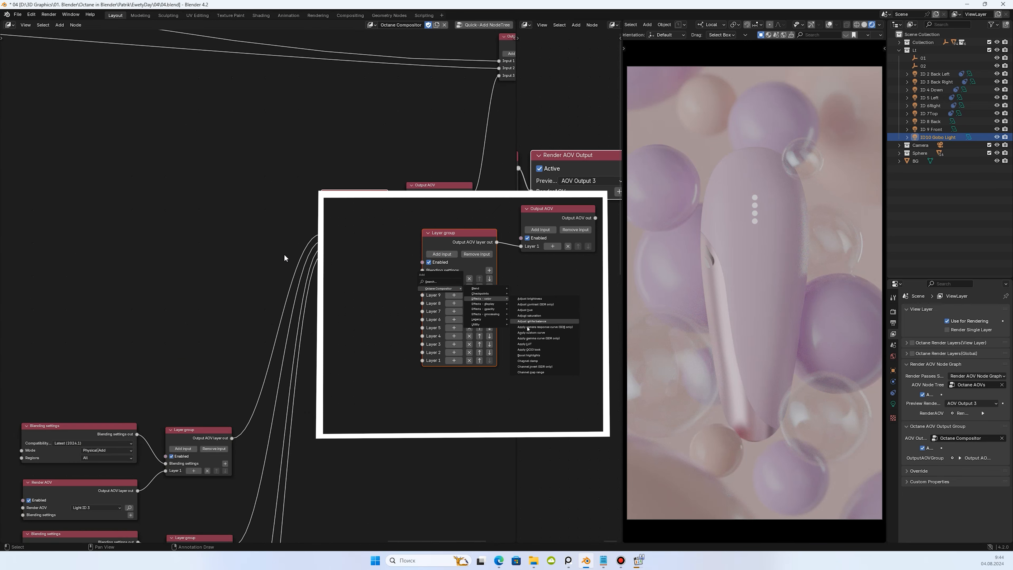
drag(84, 385, 209, 484)
key(shift+d)
click(206, 363)
click(102, 384)
click(297, 162)
drag(244, 309, 346, 215)
- Duplicate the Light ID 4 branch, set the copy's Render AOV to Light ID 5, and connect it to the next layer
drag(43, 257, 242, 387)
key(shift+d)
click(221, 272)
click(98, 258)
click(295, 326)
drag(245, 182, 345, 210)
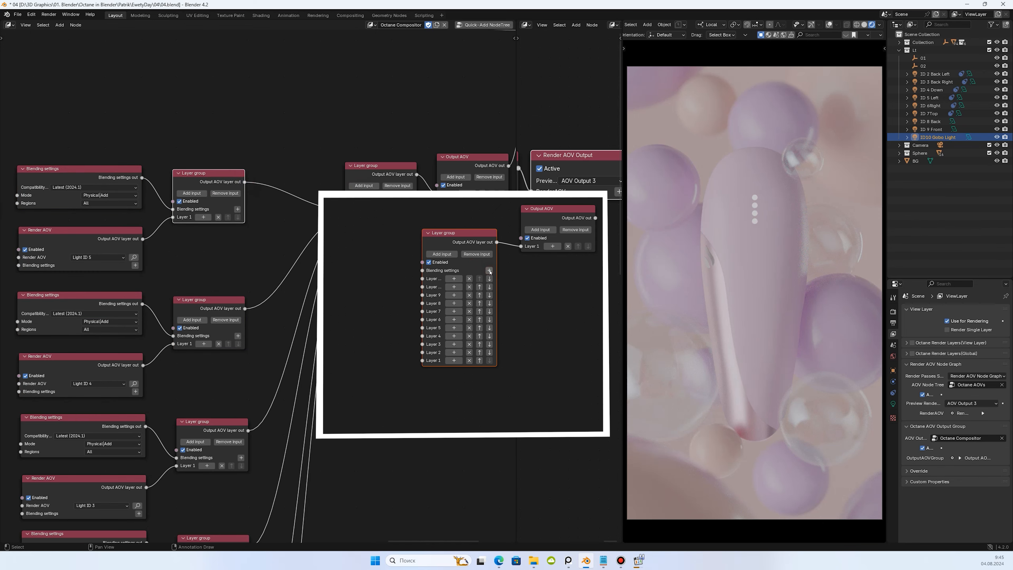
- Add more inputs to the main Layer group and connect a duplicated branch with its Render AOV set to Light ID 6
click(368, 186)
click(368, 187)
click(368, 186)
drag(60, 138, 222, 263)
key(shift+d)
click(212, 144)
click(88, 138)
click(298, 216)
drag(235, 63, 346, 226)
- Duplicate the Light ID 6 branch, set the copy to Light ID 7, and connect it to the next free layer of the main Layer group
scroll(315, 176, down, 6)
drag(275, 442, 212, 210)
drag(69, 191, 228, 309)
key(shift+d)
click(230, 198)
click(162, 224)
click(336, 299)
drag(289, 153, 406, 103)
- Duplicate the Light ID 7 branch, set the copy's Render AOV to Light ID 8, and connect it to Layer 9
drag(62, 118, 283, 207)
key(shift+d)
click(146, 253)
click(351, 358)
drag(298, 165, 452, 224)
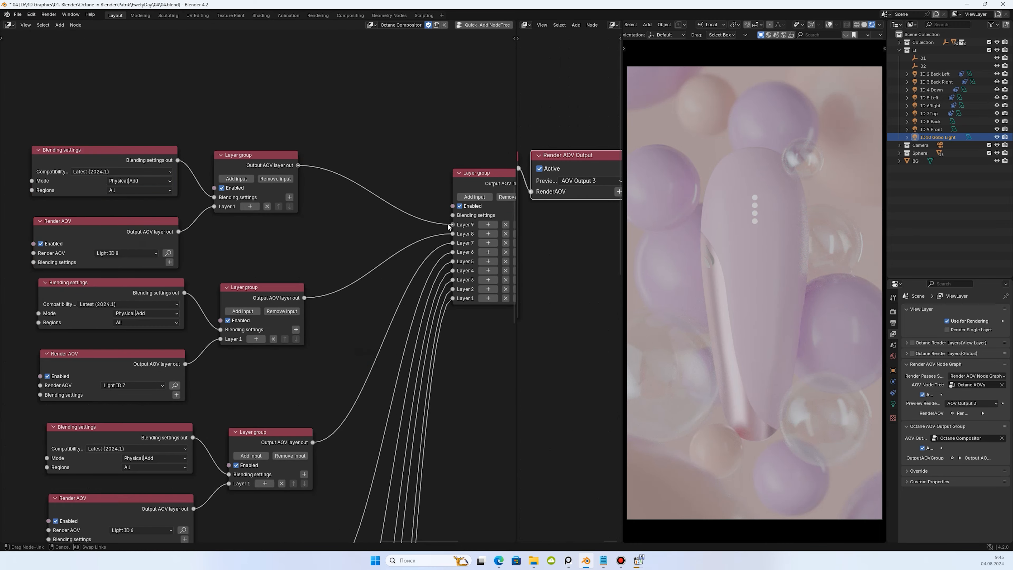
- Add an input to the main Layer group and connect a duplicated branch with its Render AOV set to Light ID 9
click(475, 197)
drag(319, 136, 160, 249)
key(shift+d)
click(295, 130)
middle_drag(298, 152, 300, 209)
click(147, 192)
click(355, 310)
drag(300, 103, 459, 304)
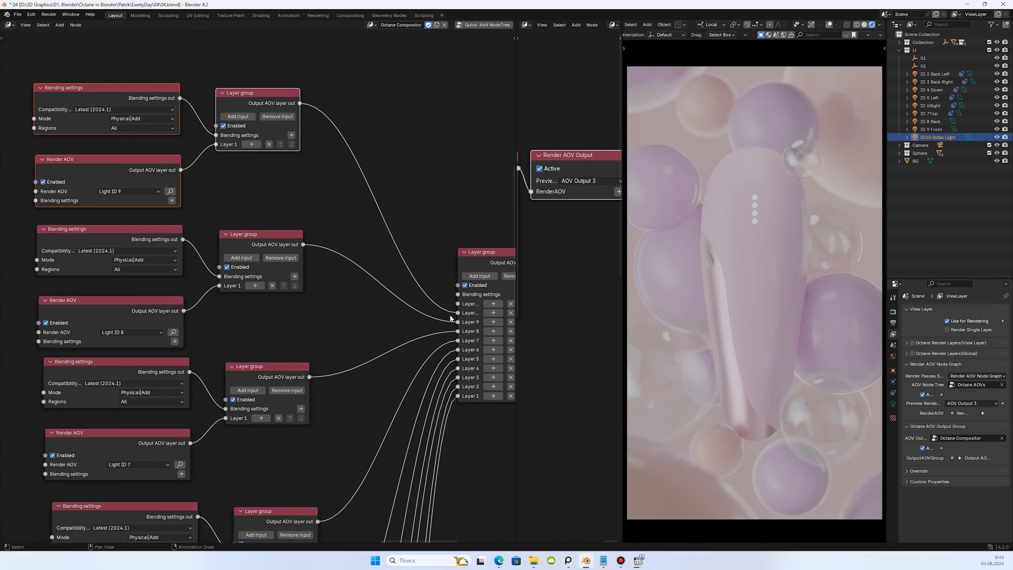
- Add one more input to the main Layer group and connect a duplicated branch with its Render AOV set to Light ID 10
click(480, 275)
key(shift+d)
click(272, 183)
scroll(232, 182, up, 6)
click(164, 179)
click(429, 326)
drag(229, 83, 385, 397)
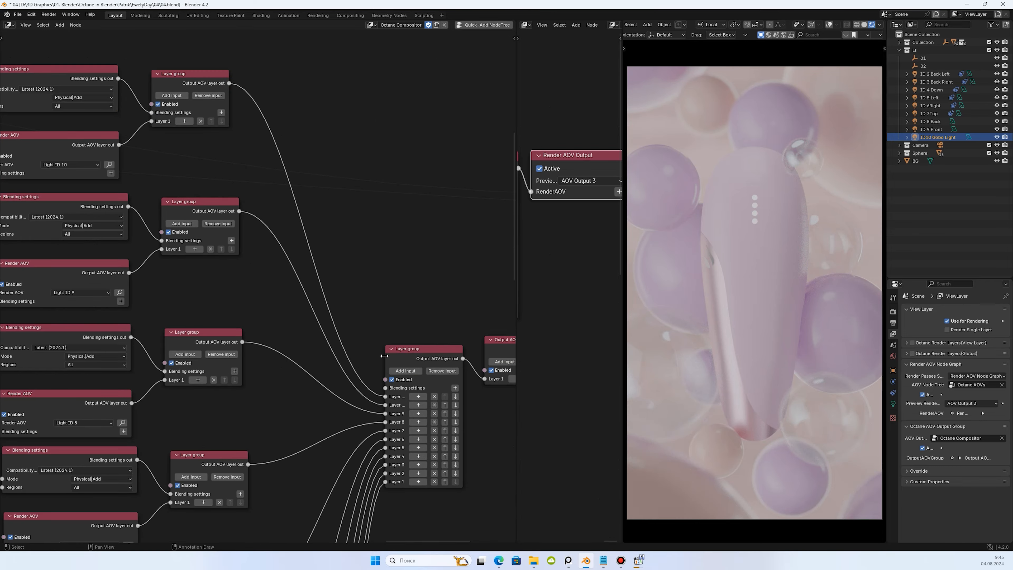
- Rearrange the light branches, the main Layer group and its Output AOV into a tidier layout
scroll(391, 359, down, 3)
drag(319, 298, 413, 340)
key(g)
click(427, 64)
scroll(427, 64, up, 4)
scroll(343, 169, down, 5)
drag(319, 92, 411, 149)
drag(402, 113, 402, 275)
scroll(401, 275, down, 5)
drag(343, 459, 223, 52)
drag(307, 78, 304, 223)
scroll(398, 109, up, 7)
drag(295, 170, 293, 226)
- Add a second input to the third Output AOV and feed it with a Convert for SDR display (ACES) node
click(356, 176)
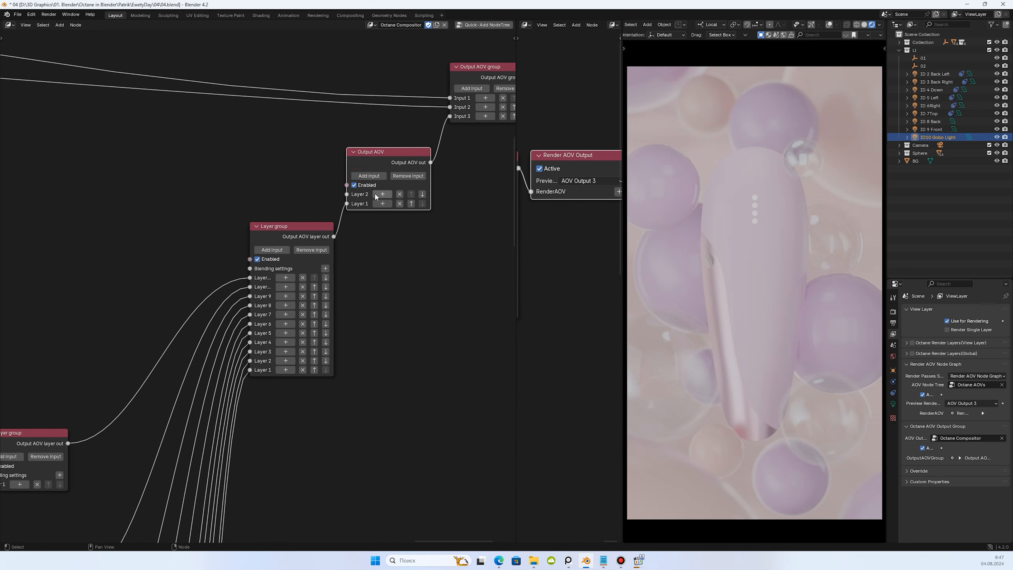
mouse_move(380, 194)
mouse_move(451, 220)
click(526, 222)
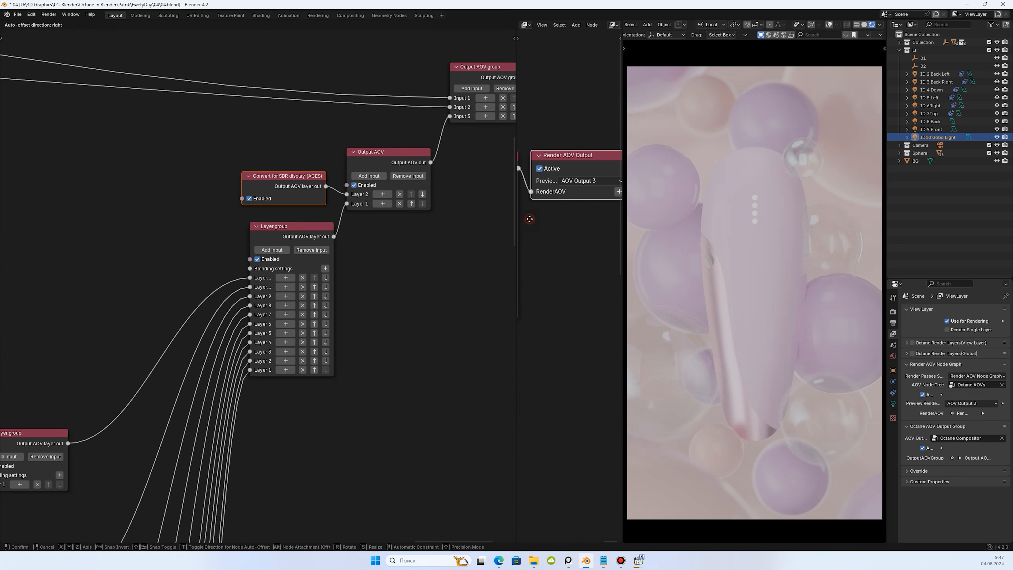
click(521, 208)
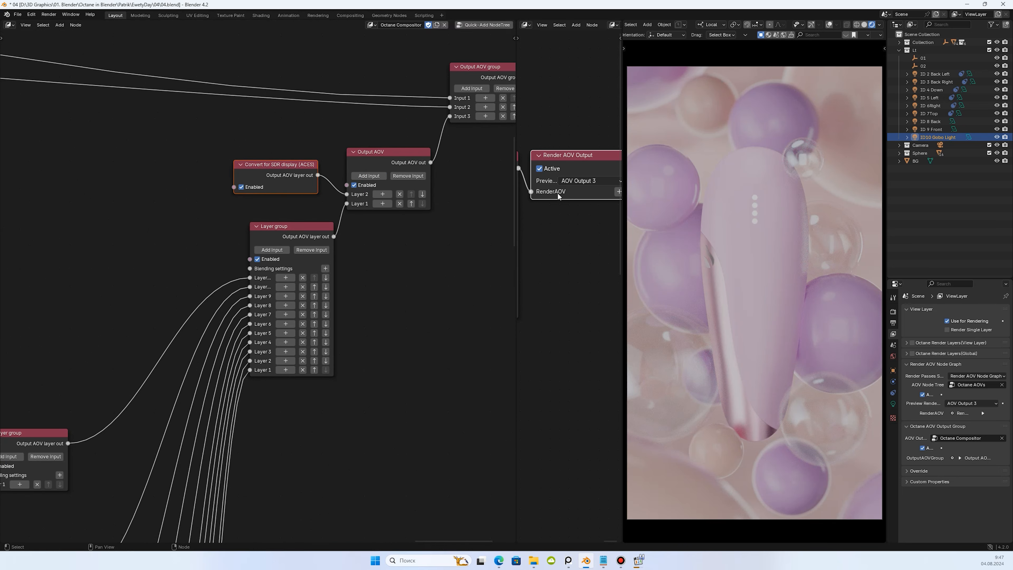
- Preview a different AOV output of the render, and return the preview to AOV Output 3
click(580, 181)
click(587, 365)
click(578, 181)
click(593, 389)
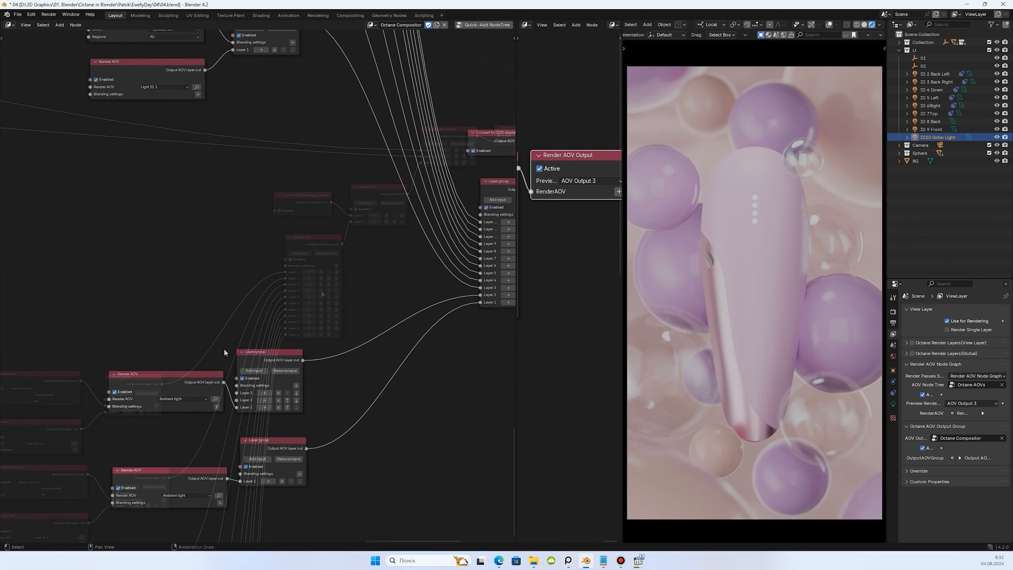
- Move the upper Ambient light branch away from the lower one and shift its Render AOV below its Layer group
middle_drag(264, 349, 279, 331)
drag(193, 320, 294, 388)
drag(302, 339, 301, 227)
click(298, 205)
drag(230, 209, 219, 244)
key(g)
click(207, 299)
scroll(258, 268, up, 4)
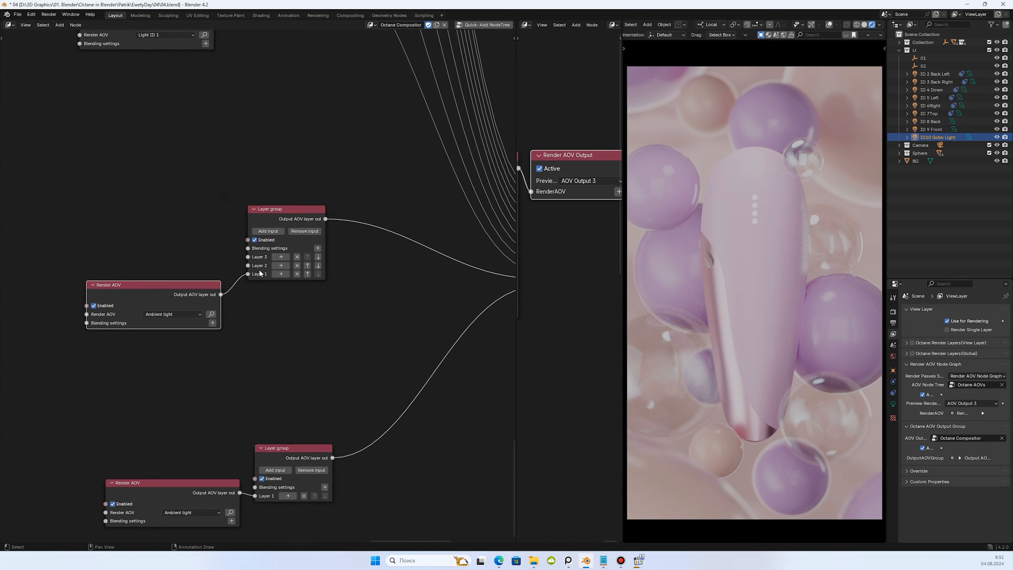
- Feed Layer 2 of the upper Ambient light group with an Adjust hue node and set its hue shift to -110
click(289, 265)
mouse_move(334, 281)
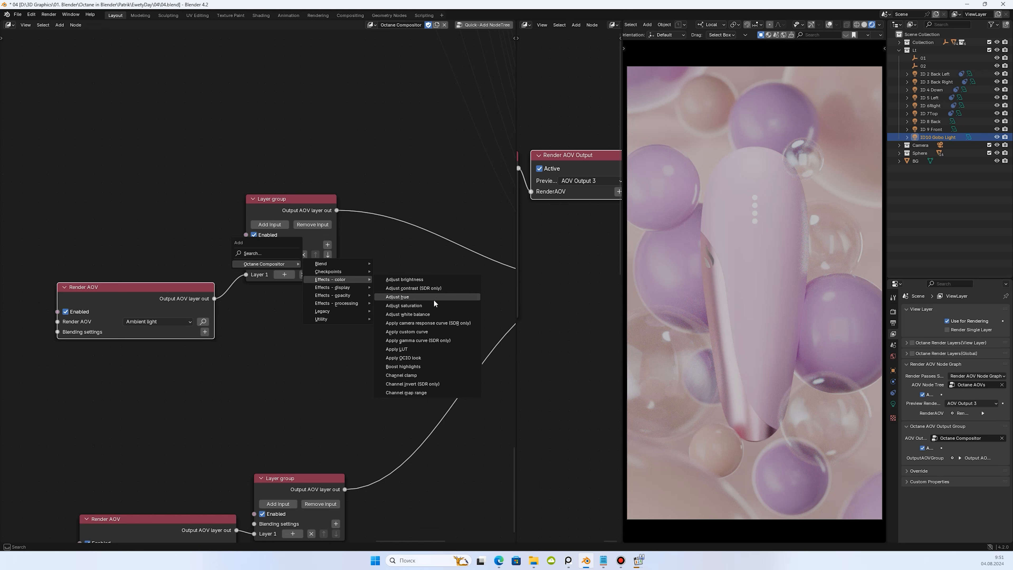
click(412, 296)
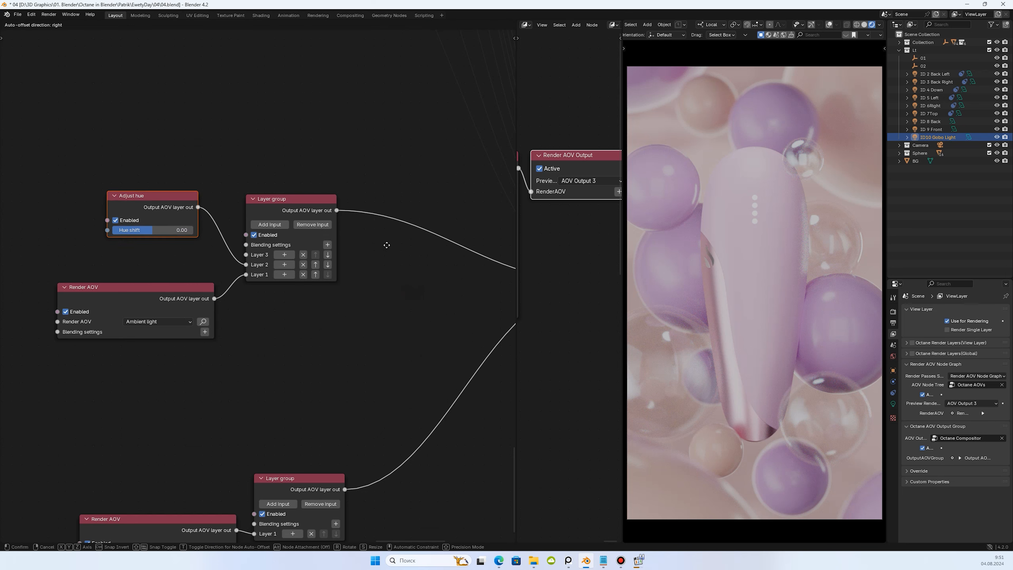
click(382, 235)
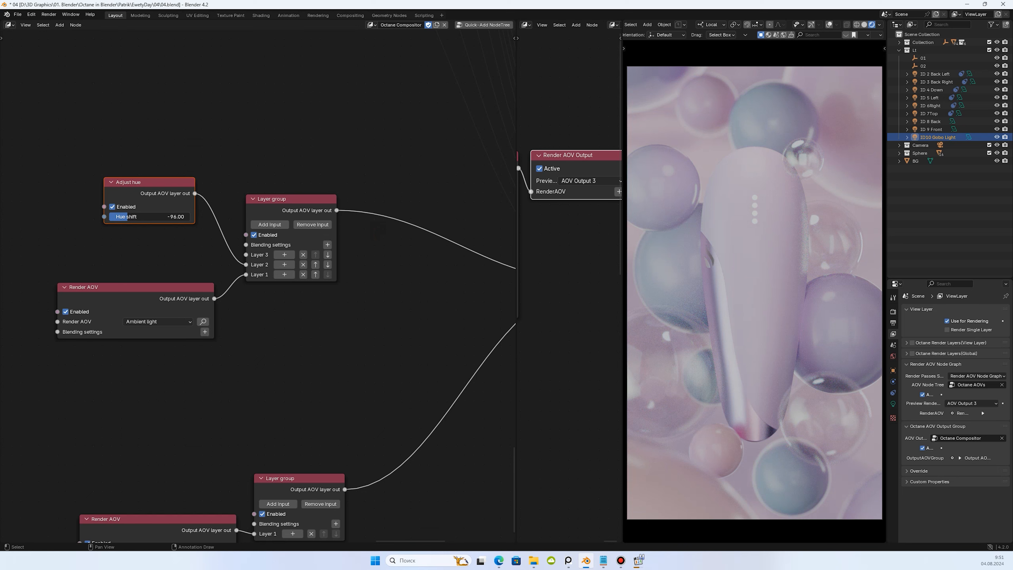
drag(196, 193, 178, 160)
click(255, 233)
click(256, 234)
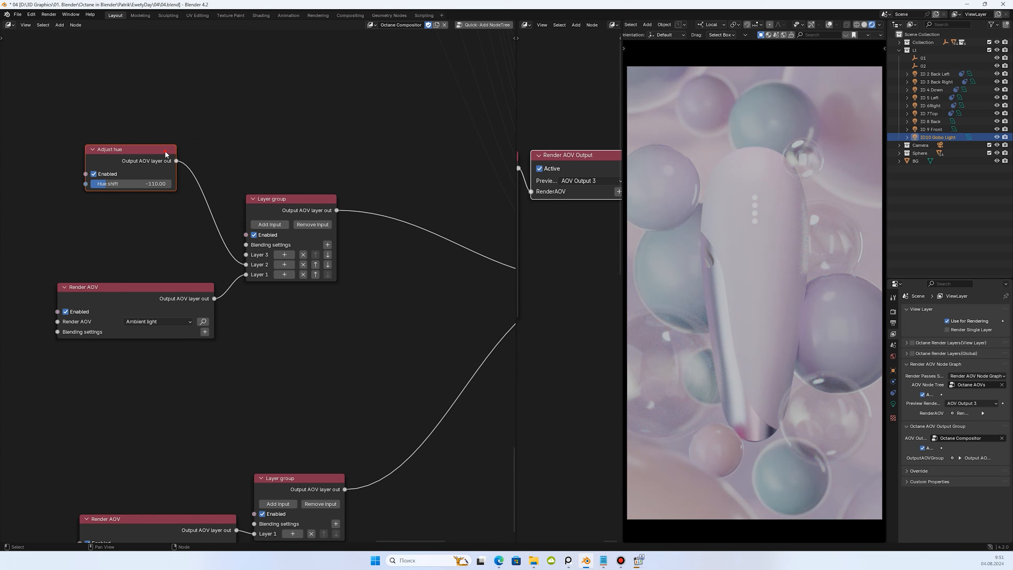
drag(166, 152, 175, 235)
- Feed Layer 3 of the same group with a Mask with Cryptomatte node and set its type to Material node name
click(283, 255)
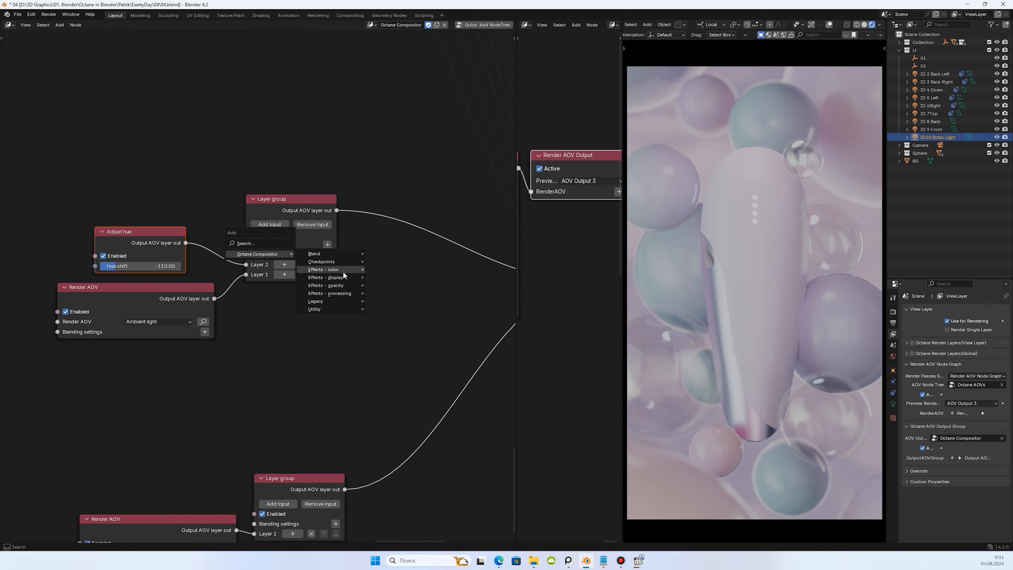
click(403, 294)
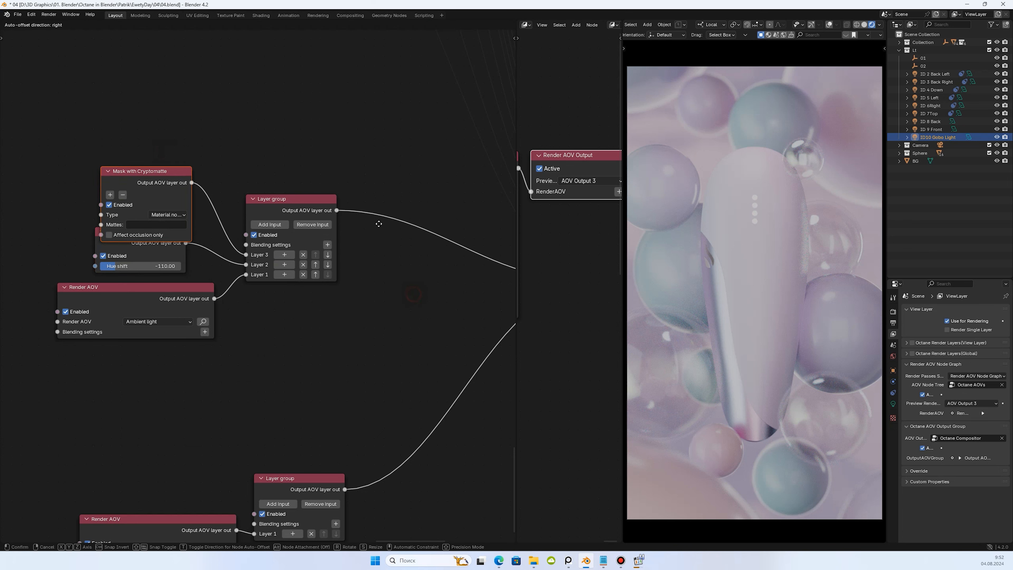
click(247, 160)
drag(94, 158, 14, 158)
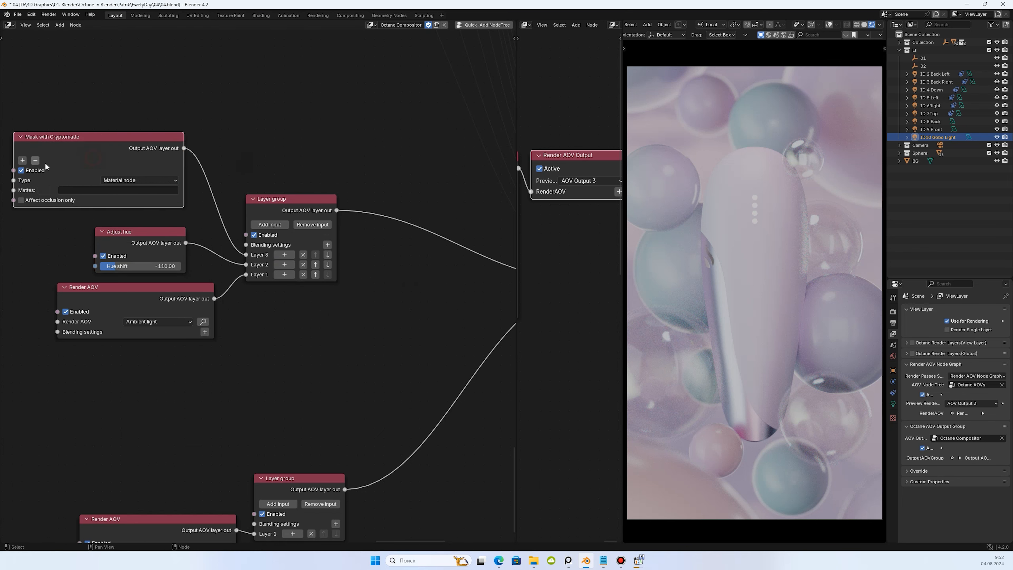
click(130, 182)
click(140, 200)
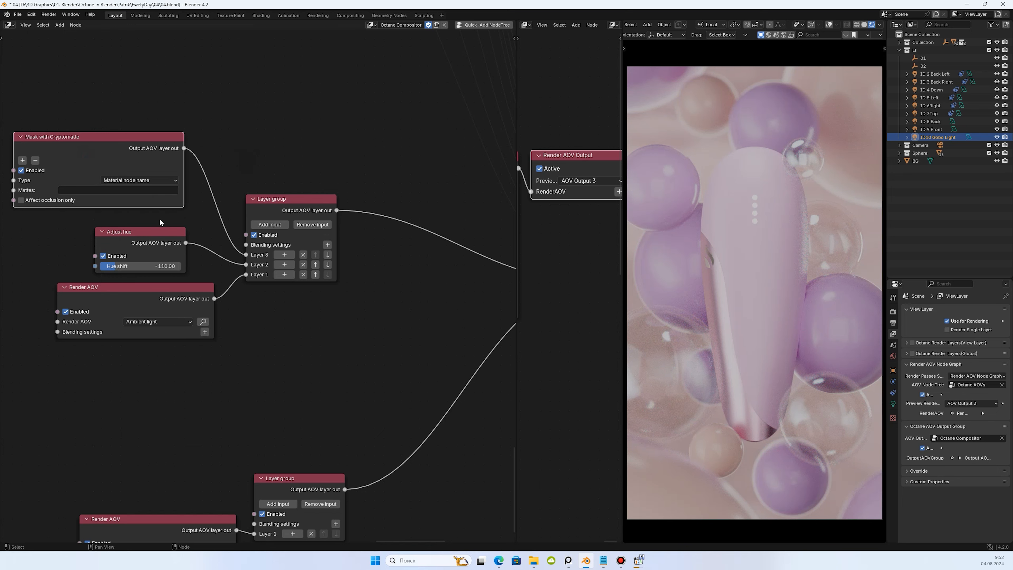
- Pick the background and sphere materials from the render as the mask's mattes, and toggle the Layer group to compare the effect
click(22, 160)
click(672, 281)
click(256, 234)
click(255, 234)
click(256, 235)
click(256, 234)
- Move the Light ID 1 branch clear of the other light branches, save the file and toggle its Layer group to check its light
key(Home)
middle_drag(309, 197, 312, 247)
scroll(312, 245, up, 6)
drag(336, 251, 213, 127)
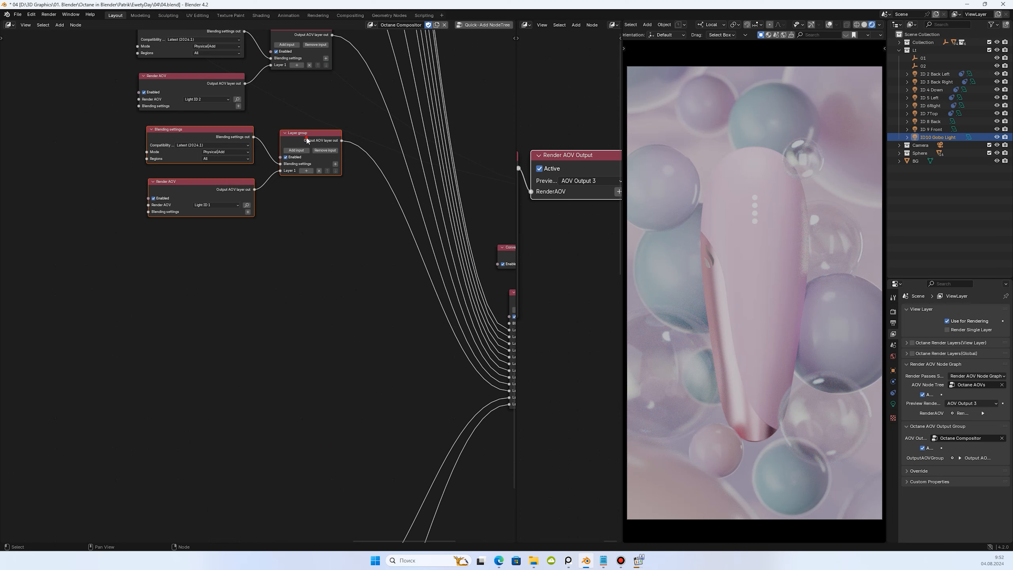
drag(307, 138, 312, 298)
scroll(313, 311, up, 5)
key(ctrl+s)
click(281, 311)
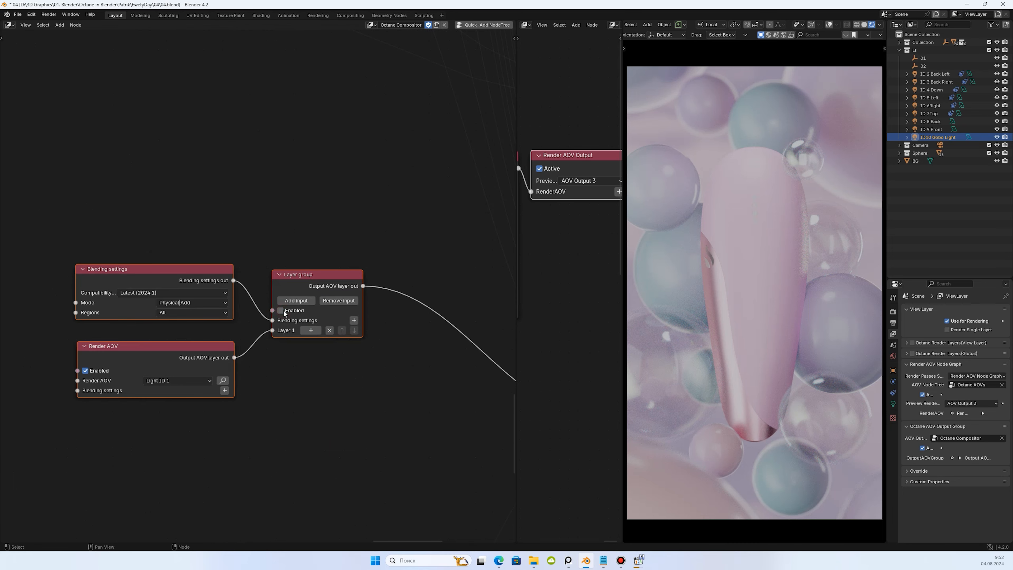
middle_drag(259, 230, 266, 214)
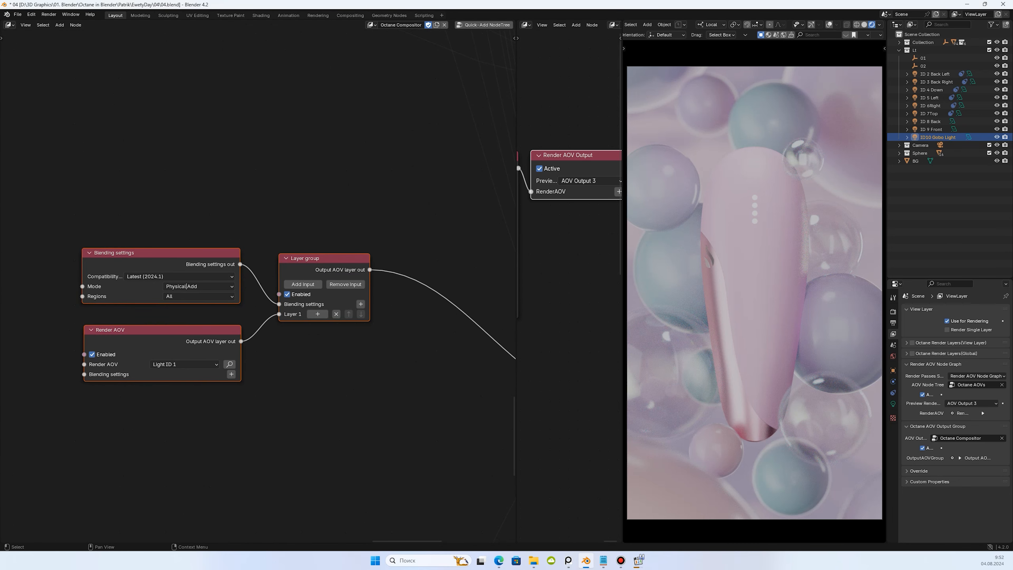
- Add a second input to the Light ID 1 Layer group, feed it with an orange Solid color node and spread the surrounding nodes apart
drag(168, 330, 164, 396)
click(302, 285)
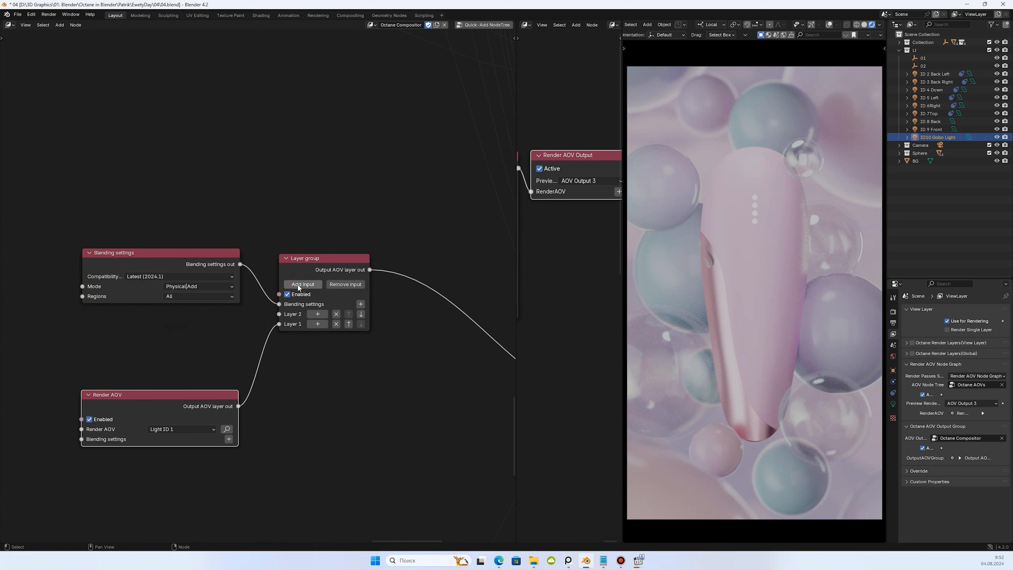
click(317, 314)
mouse_move(363, 314)
click(424, 348)
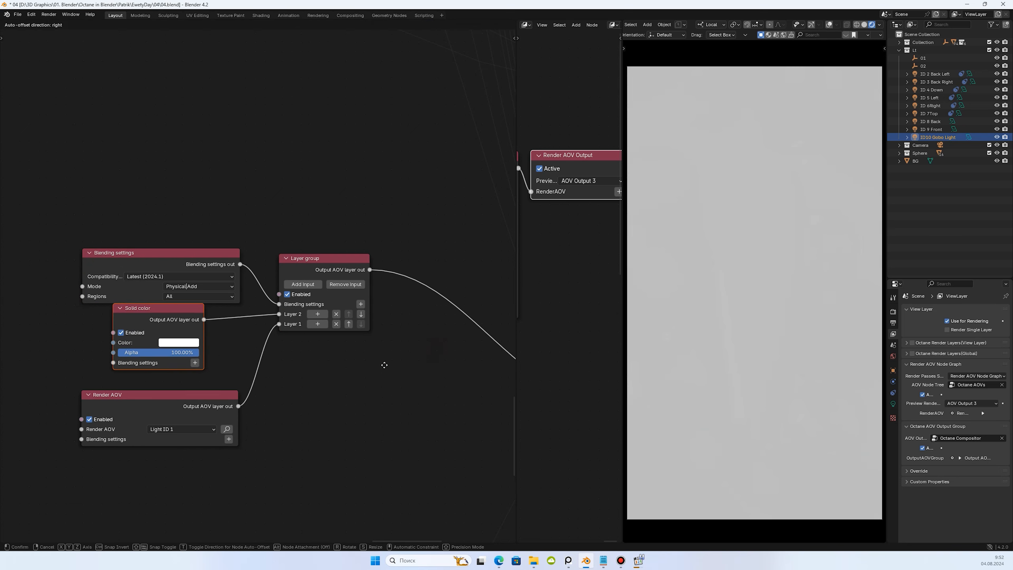
click(189, 348)
click(192, 280)
drag(171, 248, 174, 189)
- Add a third input with a Mask with Cryptomatte node, using type Object node name and the product's LED1 objects as mattes
click(303, 284)
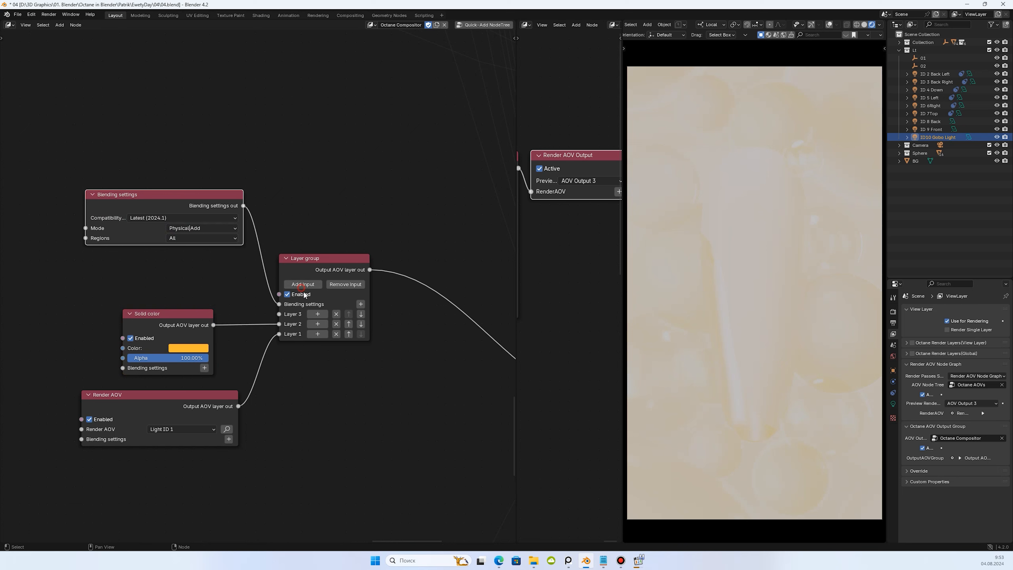
click(318, 314)
mouse_move(371, 345)
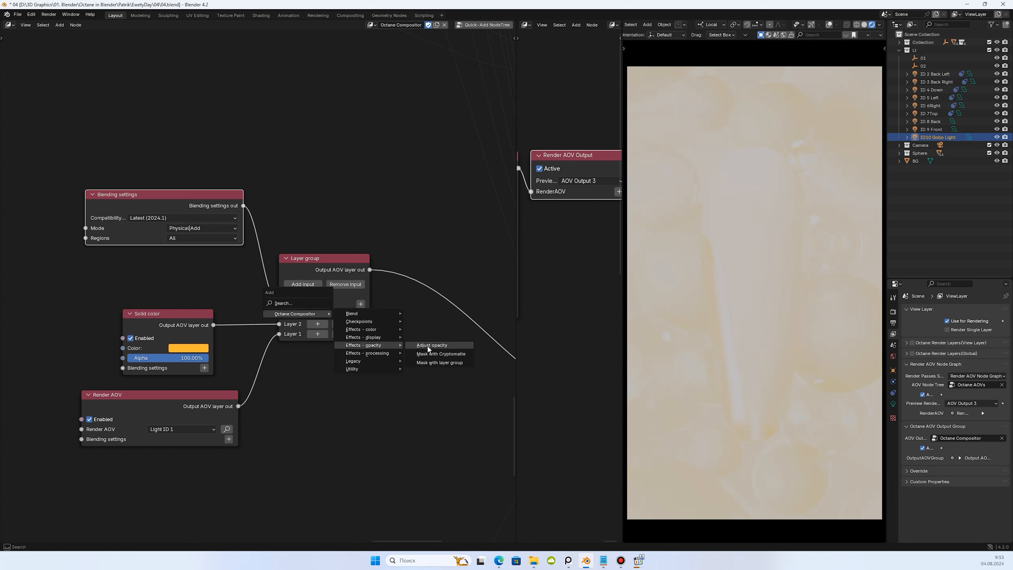
click(441, 354)
click(89, 321)
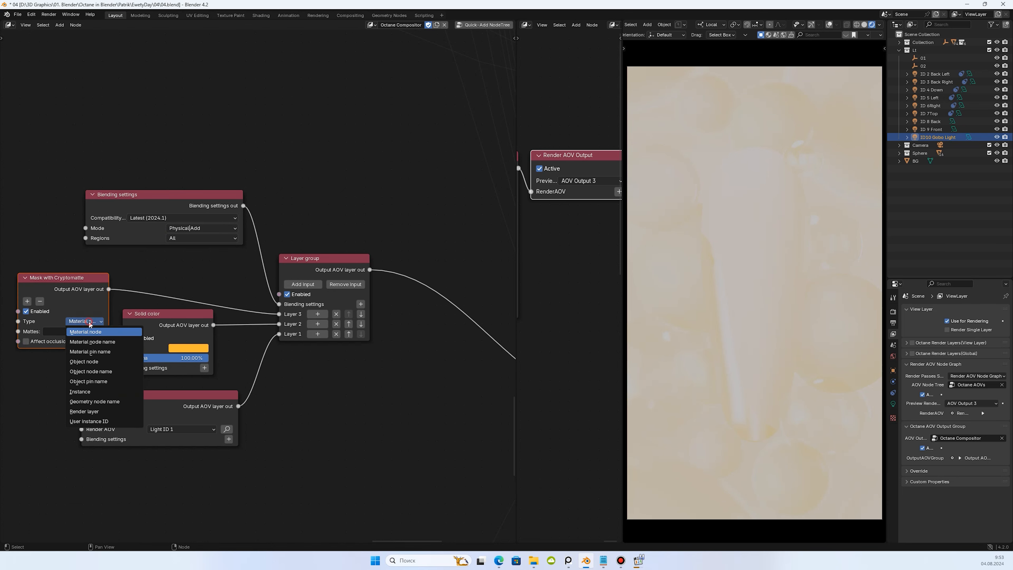
click(105, 371)
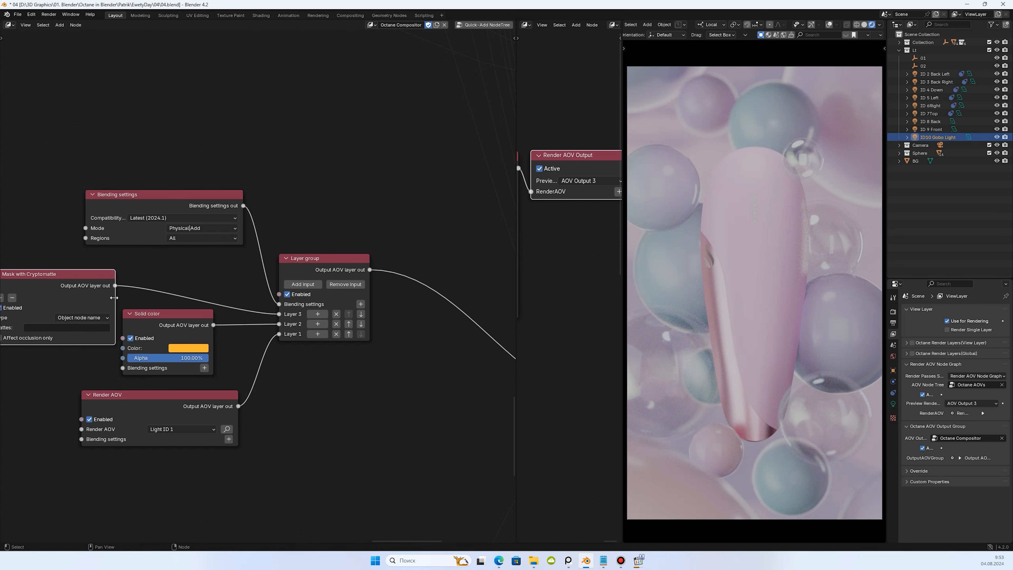
middle_drag(128, 281, 180, 277)
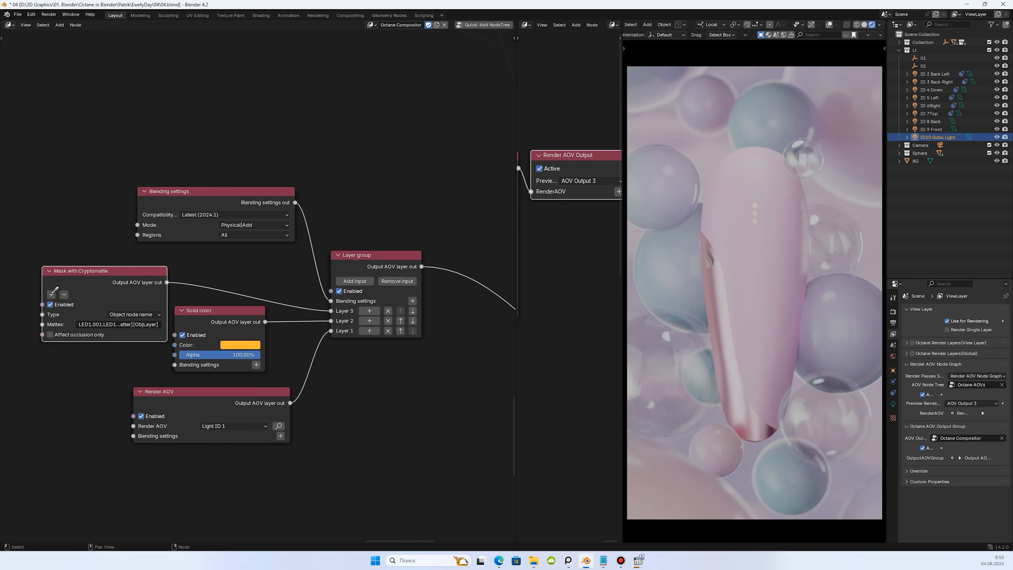
- Change the LED mask's Solid color to yellow and feed Layer 4 with an Adjust opacity node set to 82.78%
click(234, 345)
drag(277, 276, 235, 279)
drag(235, 203, 221, 144)
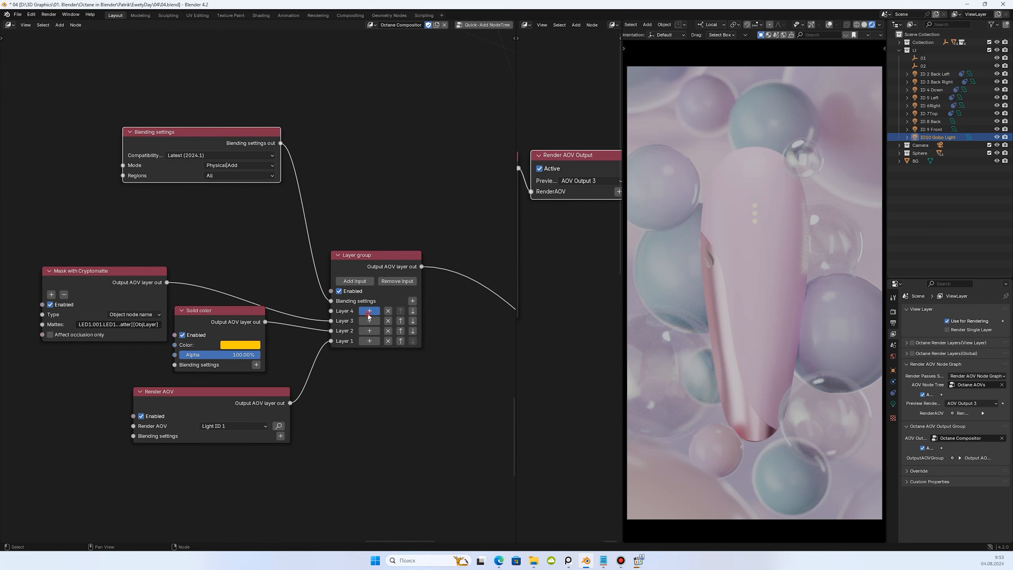
key(shift+a)
click(484, 347)
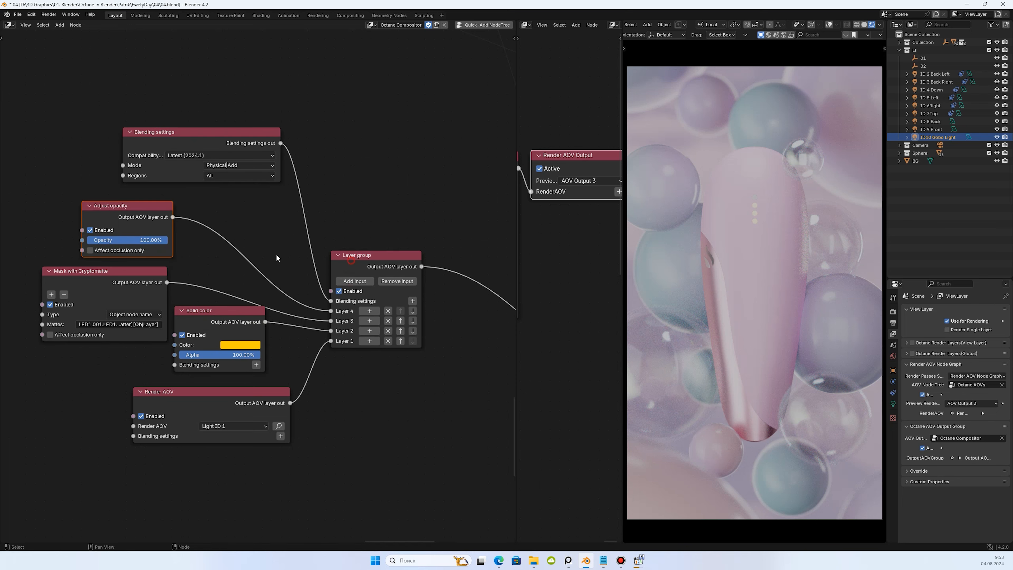
drag(164, 239, 134, 232)
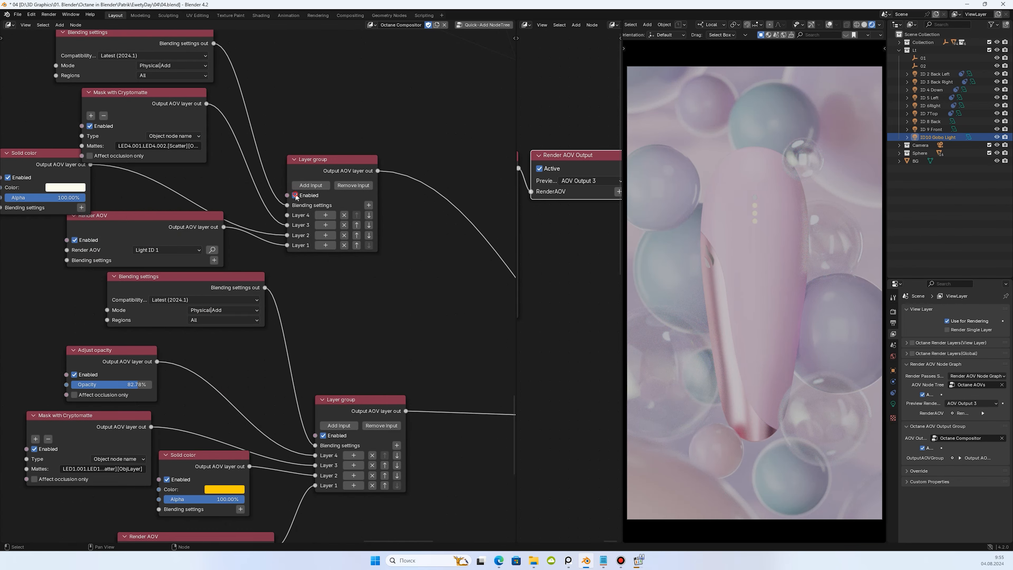
- Change the Solid color of the LED1 branch from yellow to orange
scroll(353, 292, down, 3)
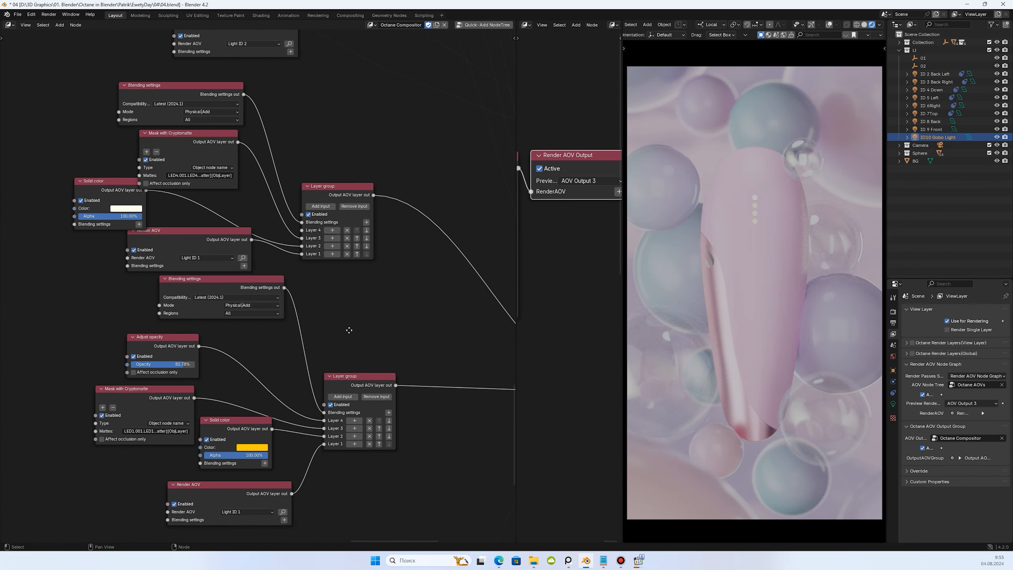
middle_drag(348, 405, 373, 297)
scroll(373, 297, up, 6)
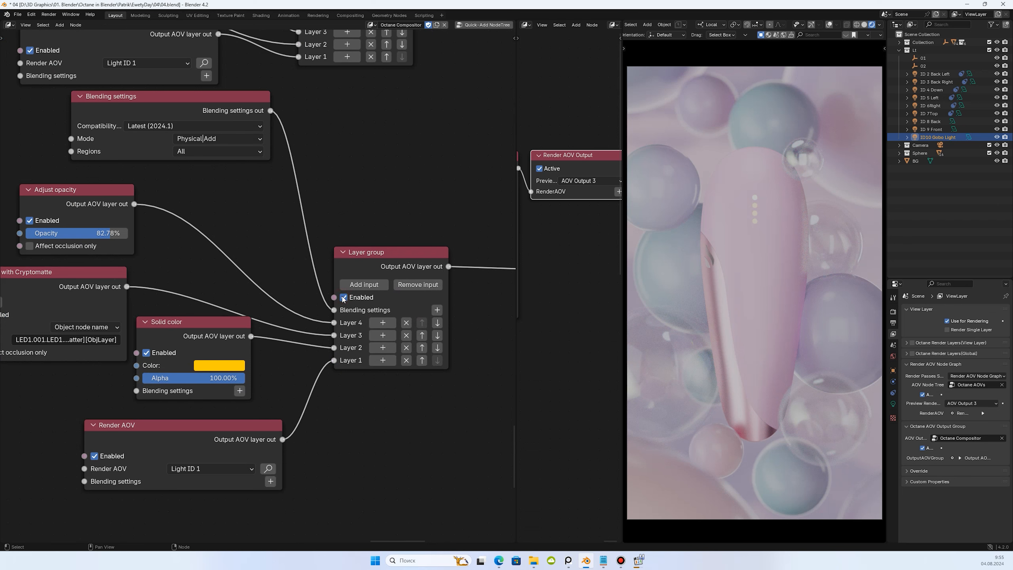
click(230, 364)
drag(230, 271, 232, 294)
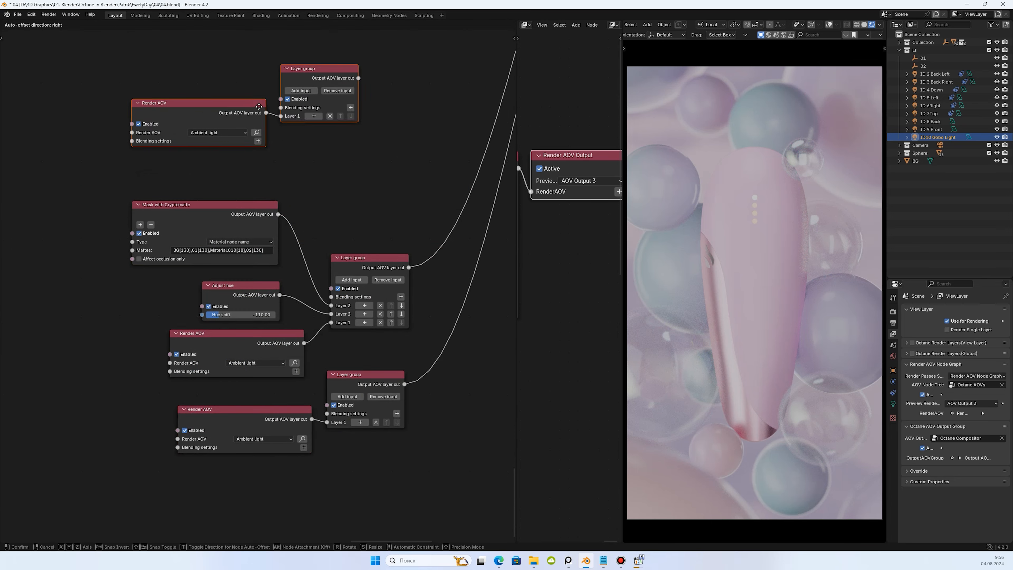
- Place the duplicated Ambient light branch above the hue-adjusted one and connect its Layer group to the main Layer group
drag(318, 98, 310, 117)
scroll(310, 118, up, 3)
middle_drag(310, 117, 309, 157)
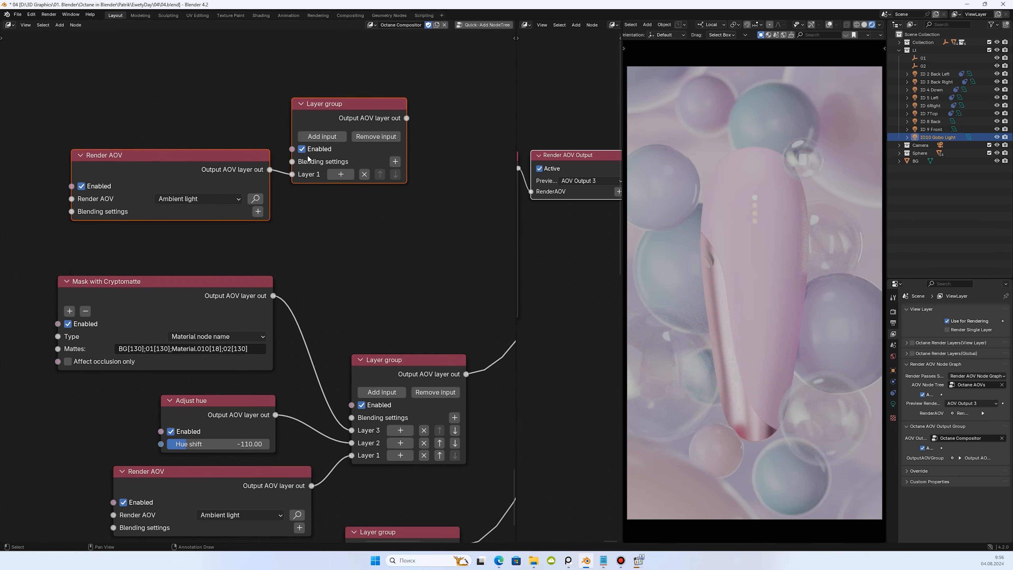
scroll(209, 182, down, 3)
middle_drag(228, 178, 217, 384)
drag(215, 384, 380, 164)
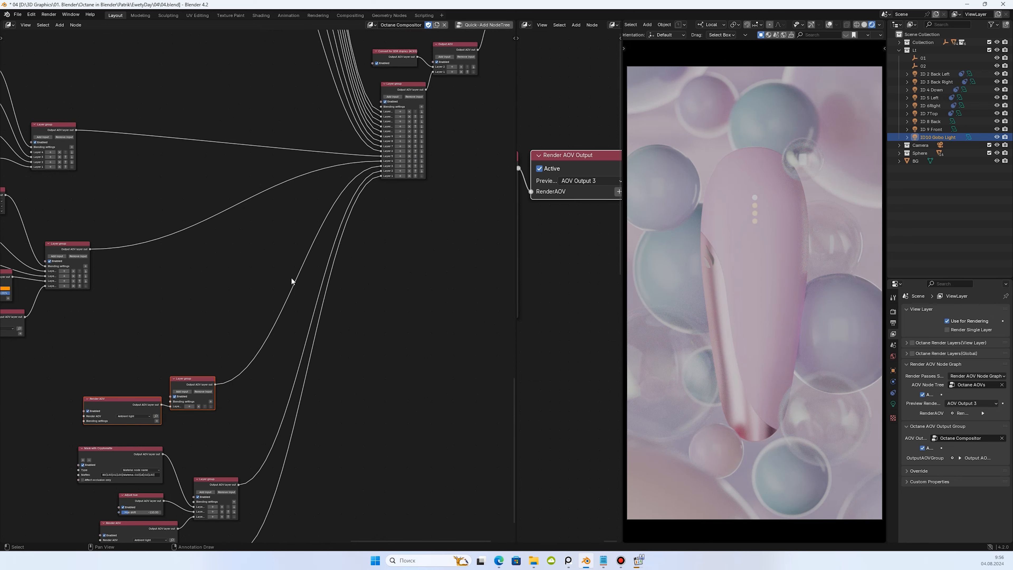
- Space out the new Ambient light branch's Render AOV and Layer group, and add a second input to that group
scroll(193, 385, up, 6)
middle_drag(253, 305, 383, 157)
scroll(383, 158, up, 2)
drag(195, 223, 335, 288)
drag(221, 272, 210, 251)
click(210, 251)
drag(210, 252, 205, 276)
drag(313, 222, 315, 169)
click(300, 182)
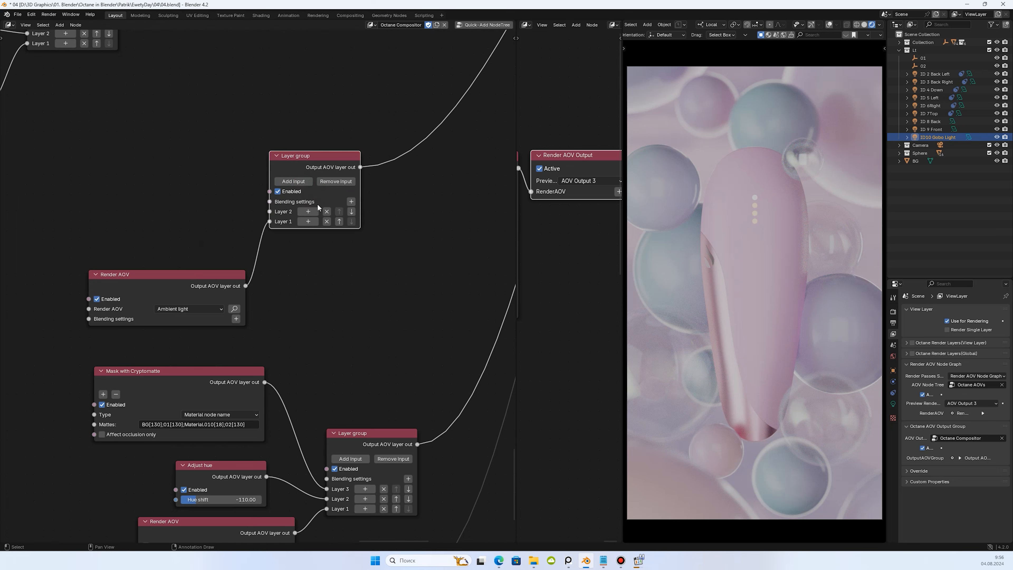
- Feed Layer 2 of the new Ambient light group with a Solid color node and set its color to bright blue
key(shift+a)
mouse_move(311, 209)
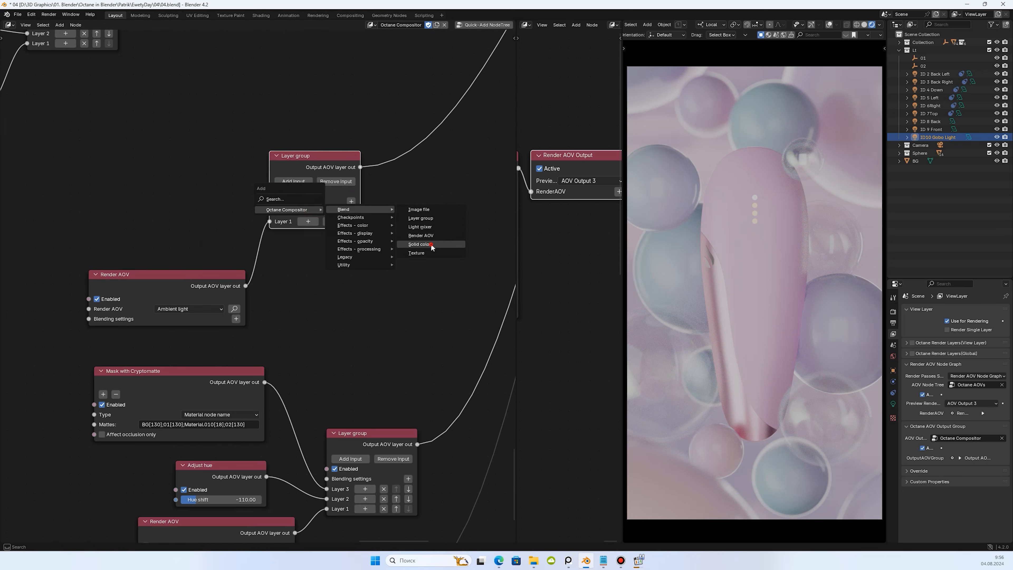
click(420, 244)
click(214, 222)
click(220, 227)
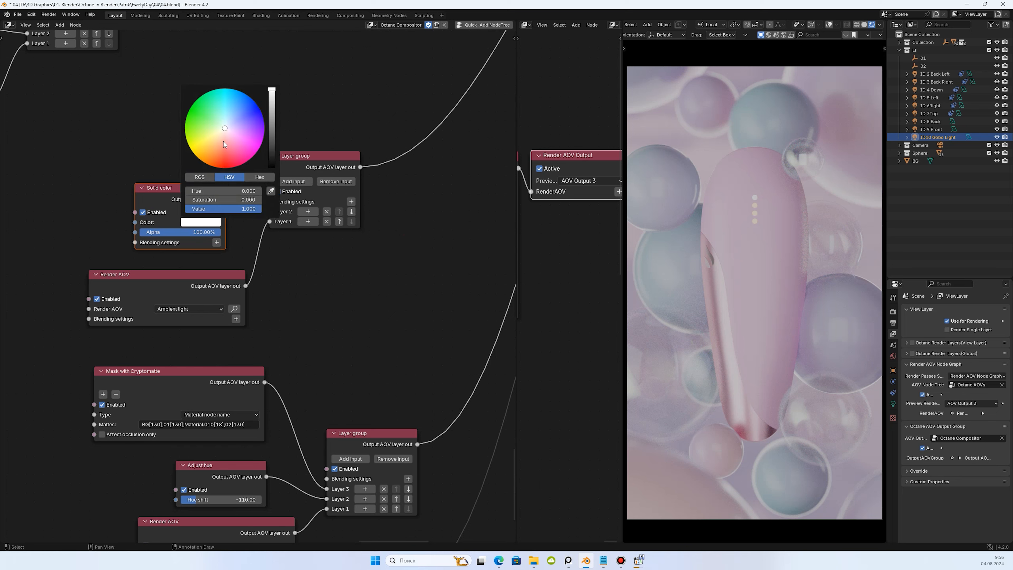
drag(229, 116, 243, 98)
drag(209, 189, 211, 199)
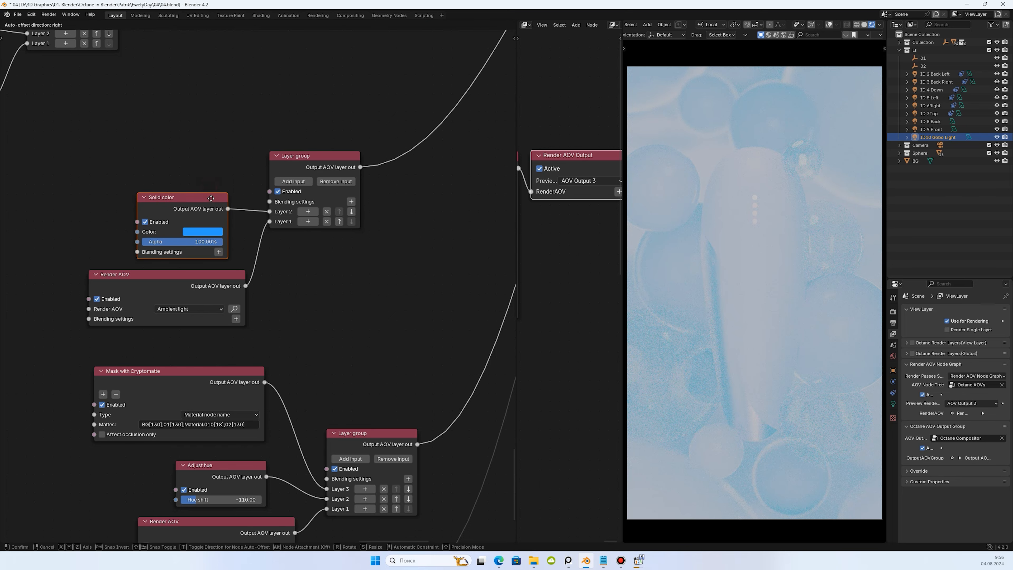
- Add a third input to the new Ambient light Layer group and feed it with a Mask with Cryptomatte node above the Solid color
click(294, 181)
click(309, 212)
mouse_move(311, 211)
mouse_move(365, 220)
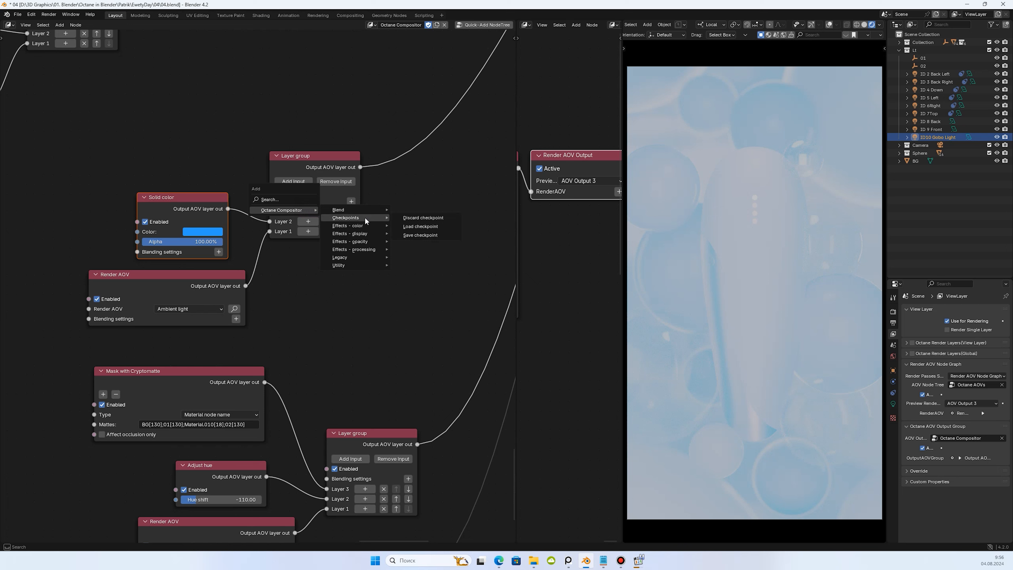
mouse_move(364, 242)
click(441, 251)
click(376, 169)
click(96, 126)
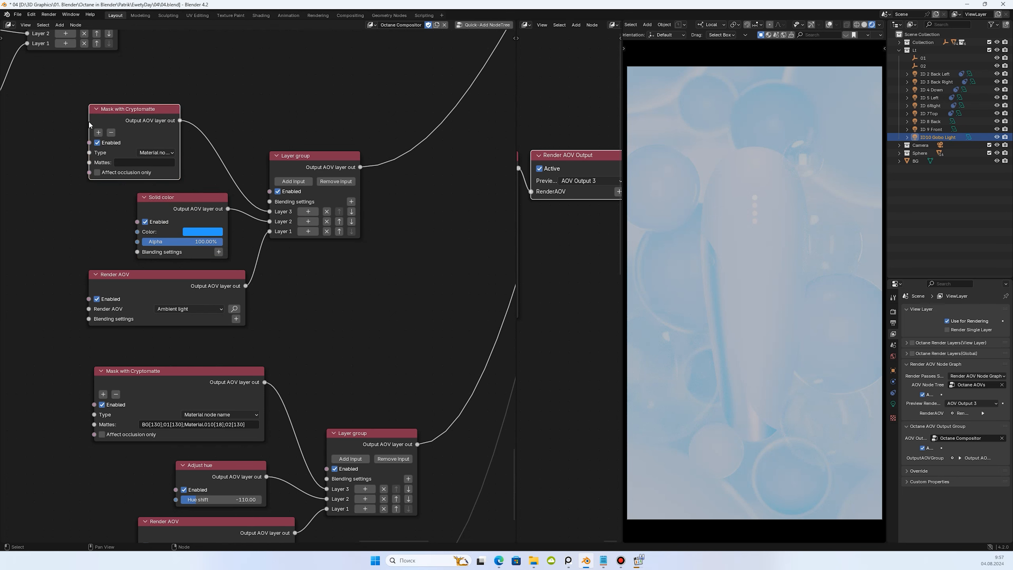
- Widen the new Cryptomatte mask, set its type to Material node name, and pick the clear glass bubble material as its matte
drag(90, 120, 29, 121)
click(125, 153)
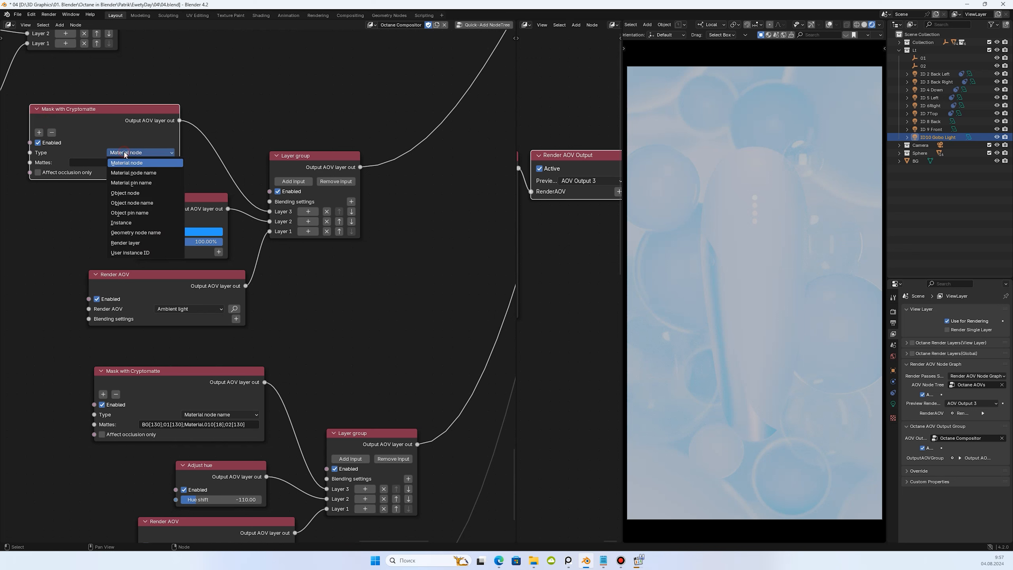
click(138, 174)
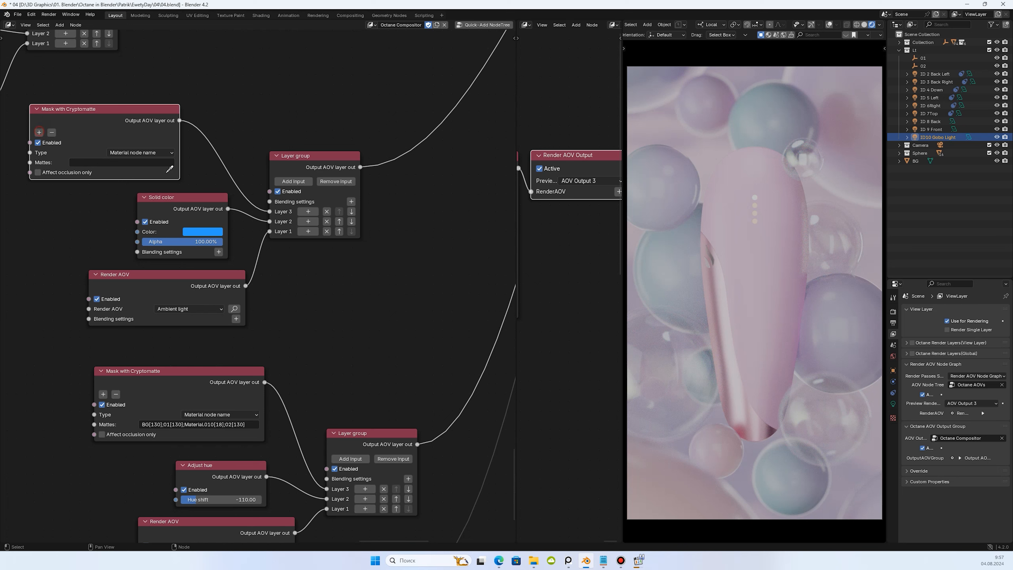
click(683, 381)
- Attach a Blending settings node to the blue Solid color, set its mode to Non-spectral Multiply, and place it beside the node
drag(224, 276, 222, 292)
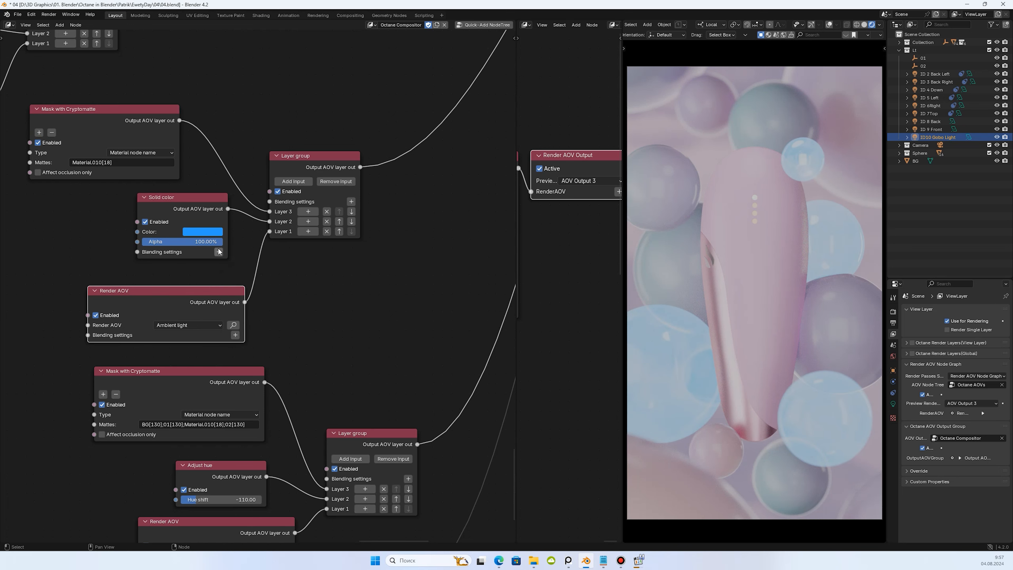
click(219, 252)
click(90, 277)
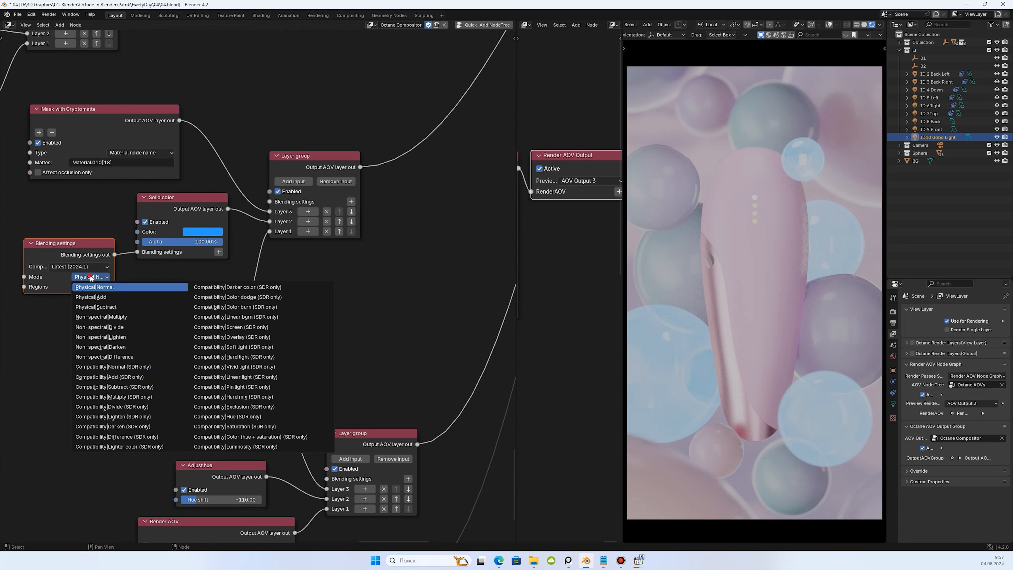
click(118, 321)
drag(95, 254, 79, 220)
- Shift the Solid color of the masked Ambient light group to a slightly more cyan blue
click(193, 232)
click(226, 140)
mouse_move(226, 139)
mouse_down()
mouse_move(264, 125)
mouse_move(240, 99)
mouse_up()
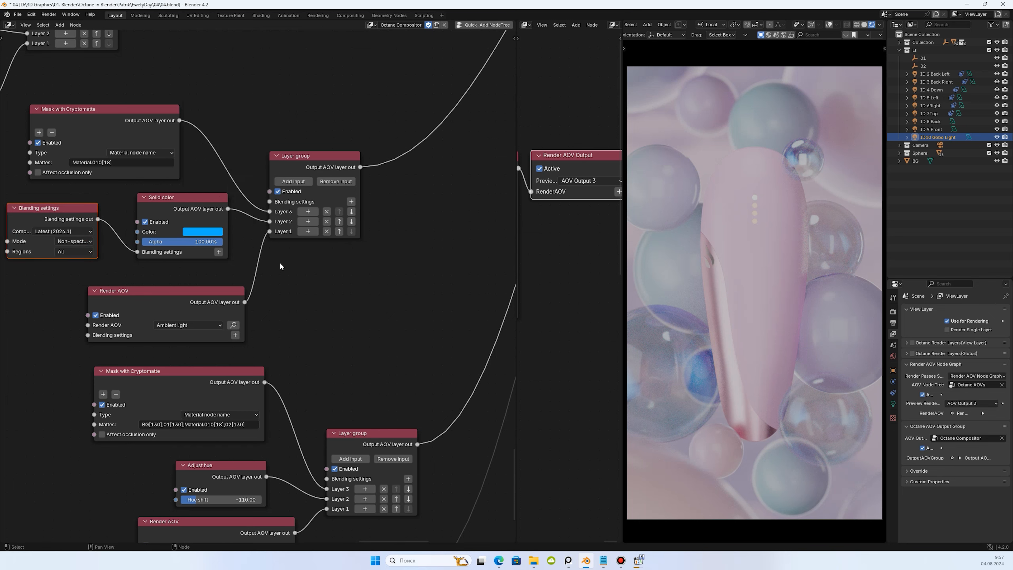
- Find the Light ID 7 branch and toggle its Layer group off and on to check that light's contribution
scroll(298, 319, up, 7)
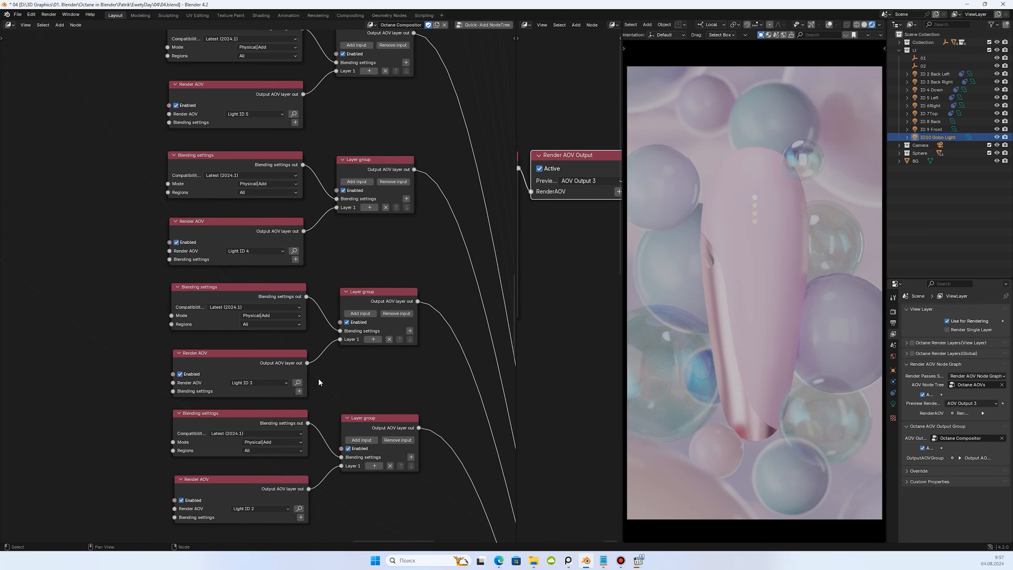
middle_drag(301, 128, 322, 394)
middle_drag(313, 195, 346, 332)
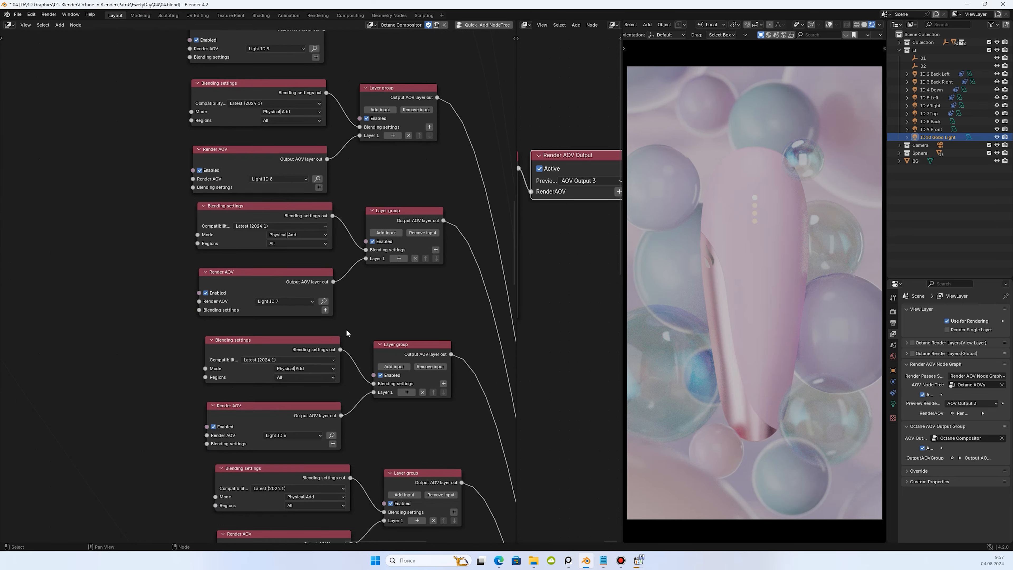
scroll(367, 276, up, 4)
click(371, 230)
click(371, 231)
click(371, 230)
click(371, 230)
scroll(371, 247, down, 1)
- Move the Light ID 7 branch out to free space and raise its Blending settings node above the Layer group
drag(109, 210, 440, 284)
scroll(431, 290, down, 2)
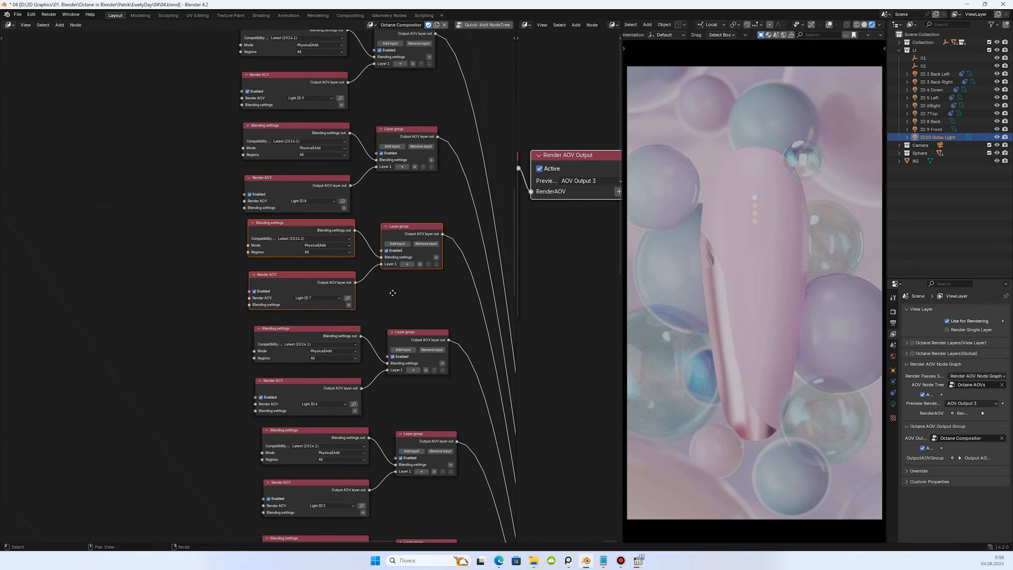
middle_drag(375, 292, 423, 297)
drag(459, 232, 212, 262)
scroll(175, 230, up, 1)
middle_drag(176, 230, 378, 225)
click(377, 224)
drag(311, 260, 301, 173)
- Add a second input to the Light ID 7 Layer group and feed it with an Adjust opacity node set to 250%
click(408, 287)
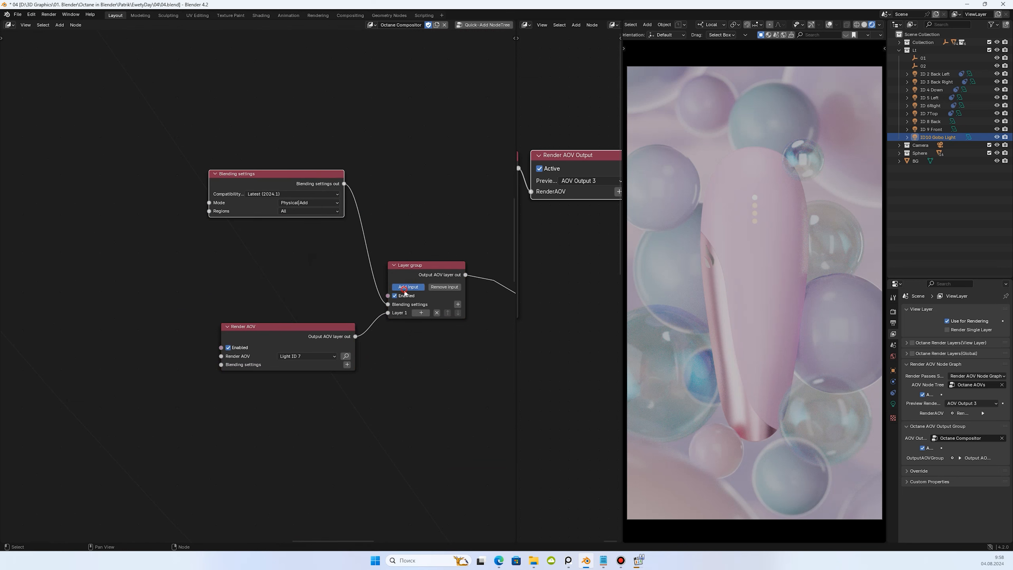
drag(340, 326, 341, 375)
scroll(396, 328, up, 1)
click(426, 307)
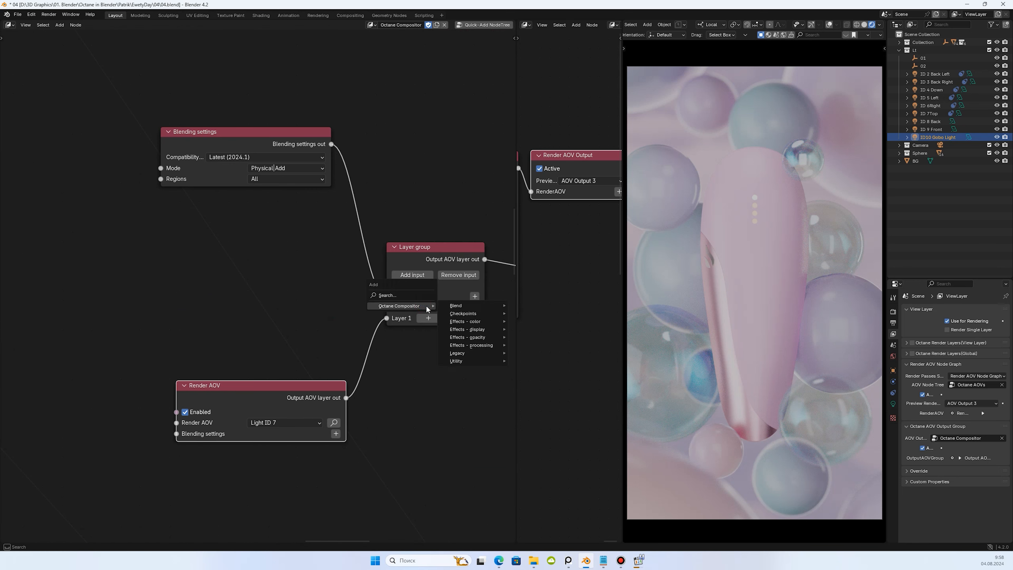
mouse_move(482, 338)
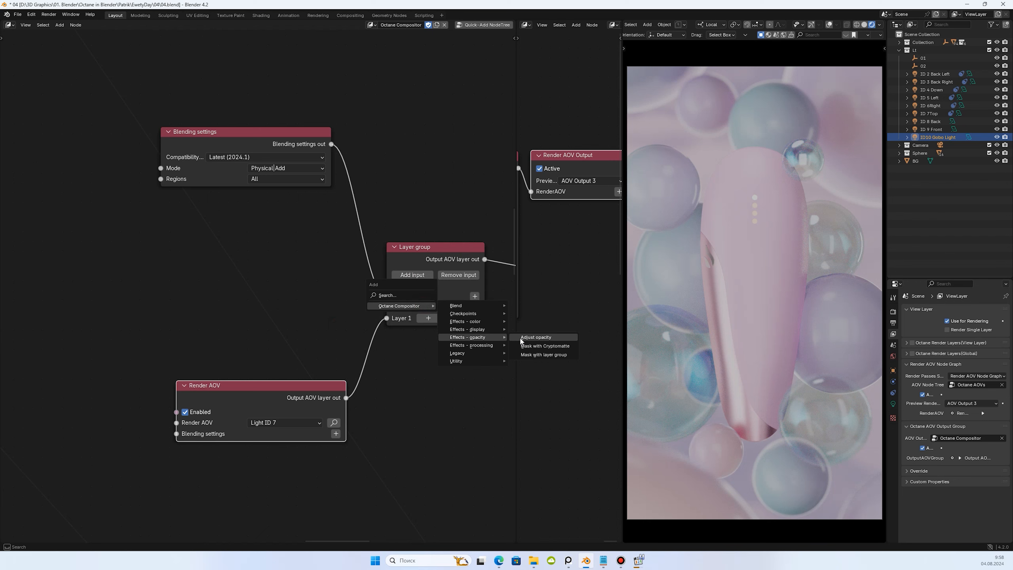
click(536, 337)
click(149, 292)
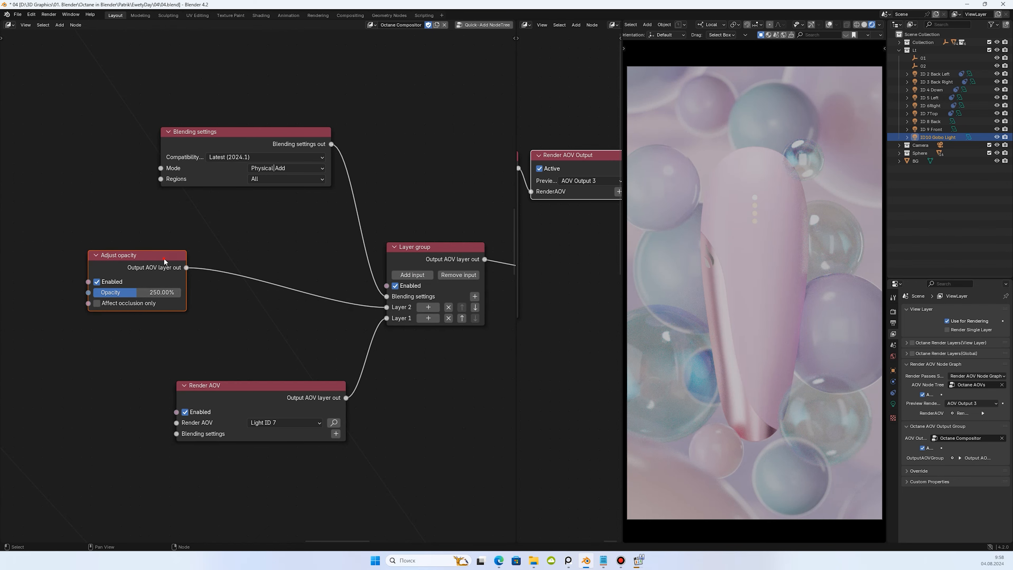
- Add a Mask with Cryptomatte node as Layer 3 of the Light ID 7 group and set its type to Material node name
drag(164, 258, 135, 342)
click(412, 274)
click(428, 307)
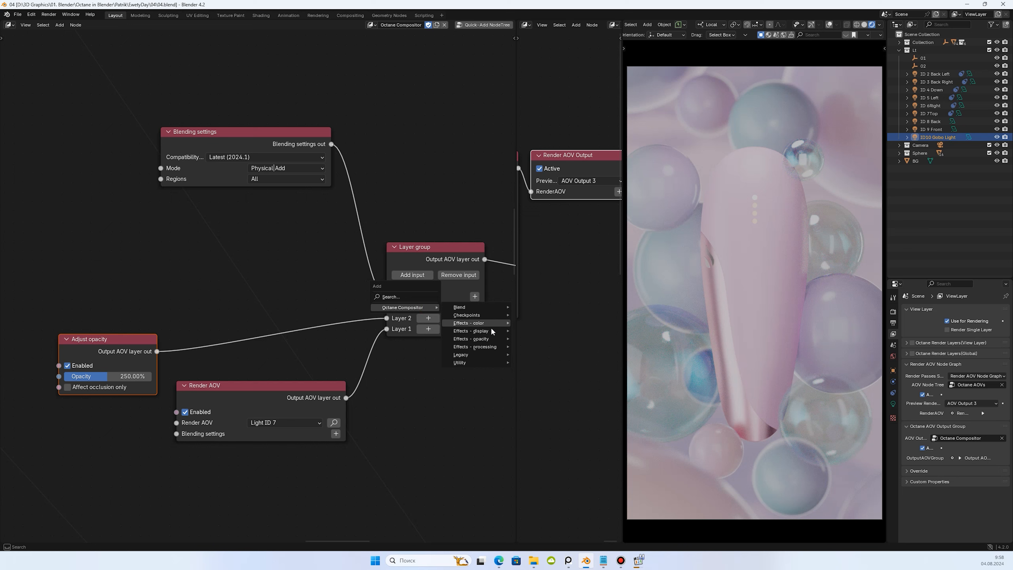
click(549, 348)
click(459, 279)
click(68, 207)
drag(176, 233, 96, 233)
click(221, 266)
click(221, 275)
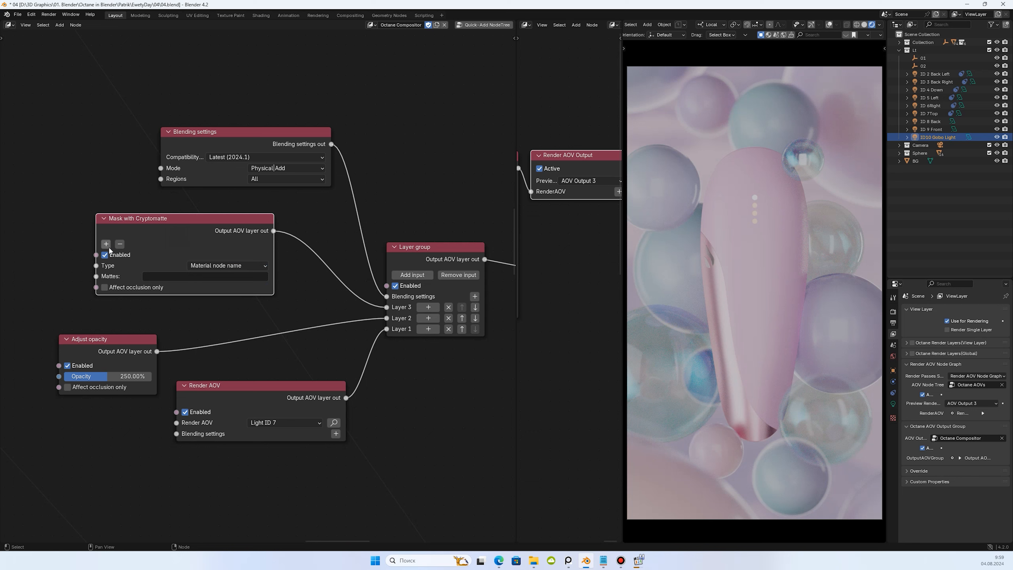
- Pick the product body, its metallic trim parts and the opaque spheres as mattes for the Light ID 7 Cryptomatte mask
click(107, 244)
click(742, 239)
click(107, 244)
click(713, 289)
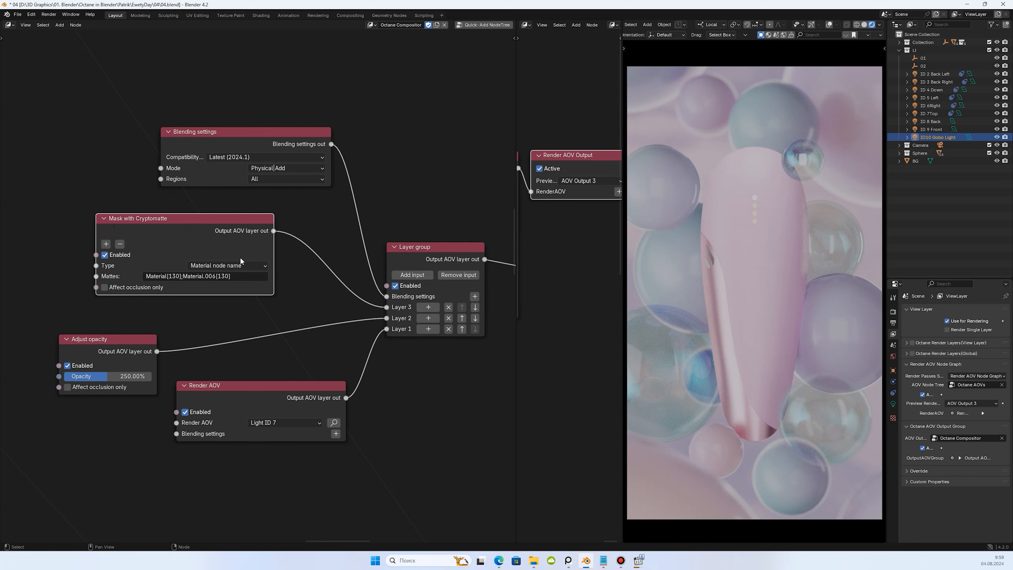
click(702, 253)
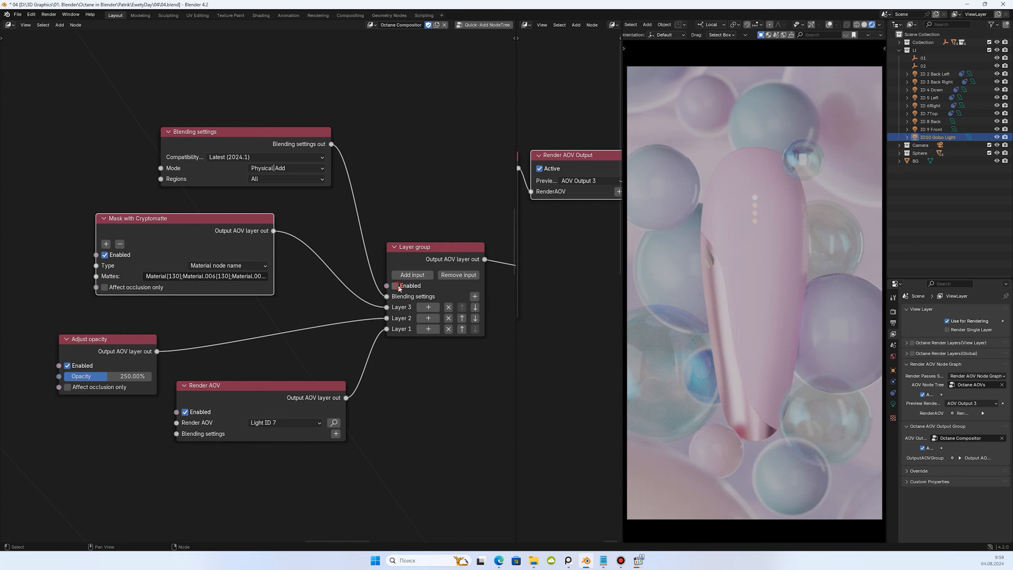
click(655, 461)
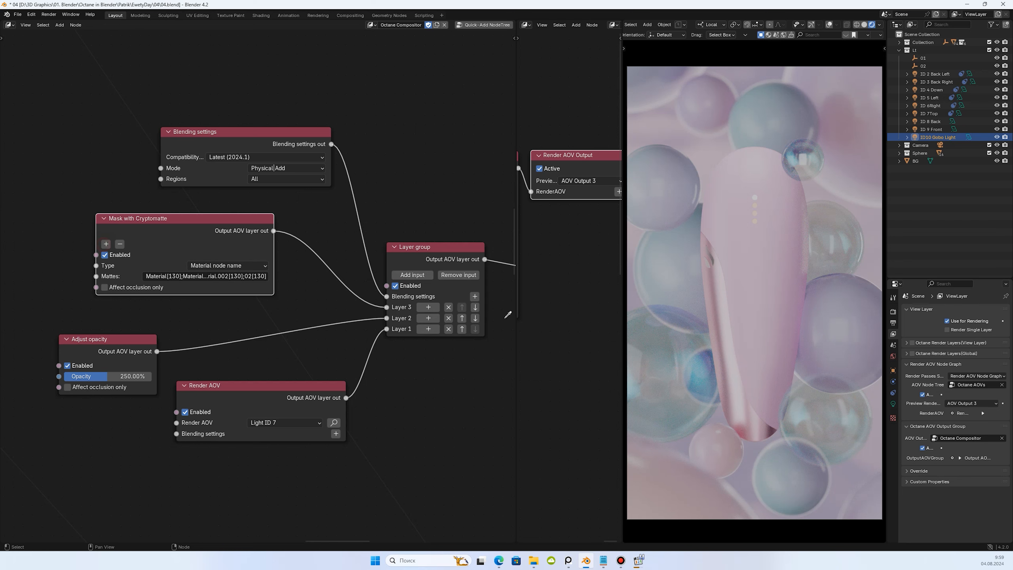
click(660, 248)
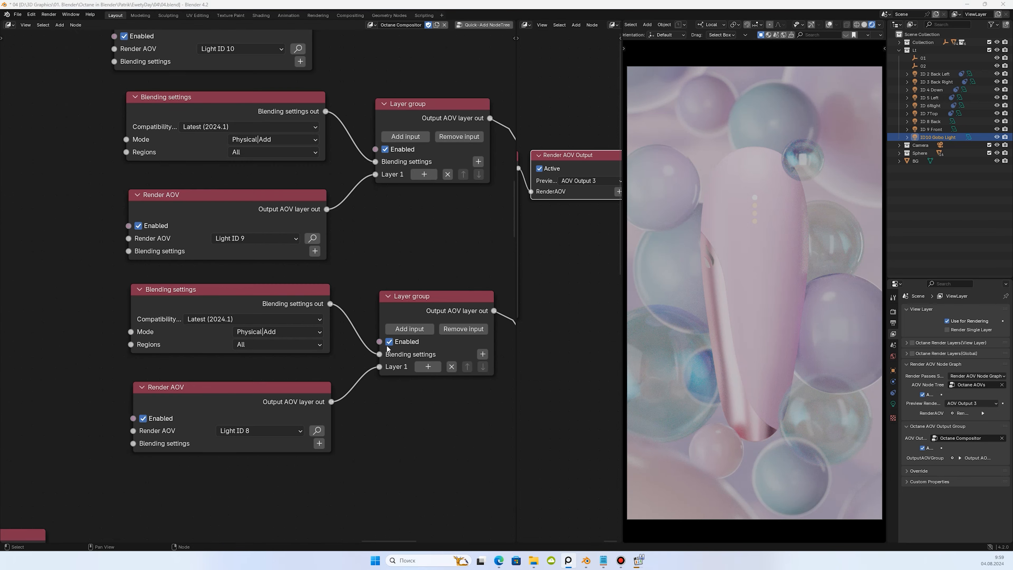
- Add a second input to the Light ID 8 Layer group and feed it with an Adjust opacity node at 150%
click(389, 343)
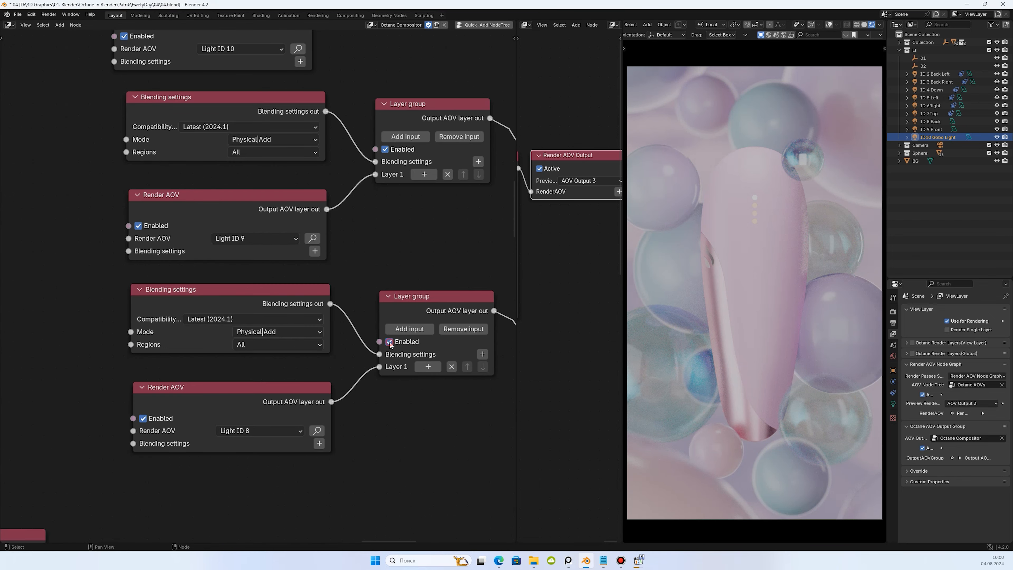
click(410, 330)
click(433, 367)
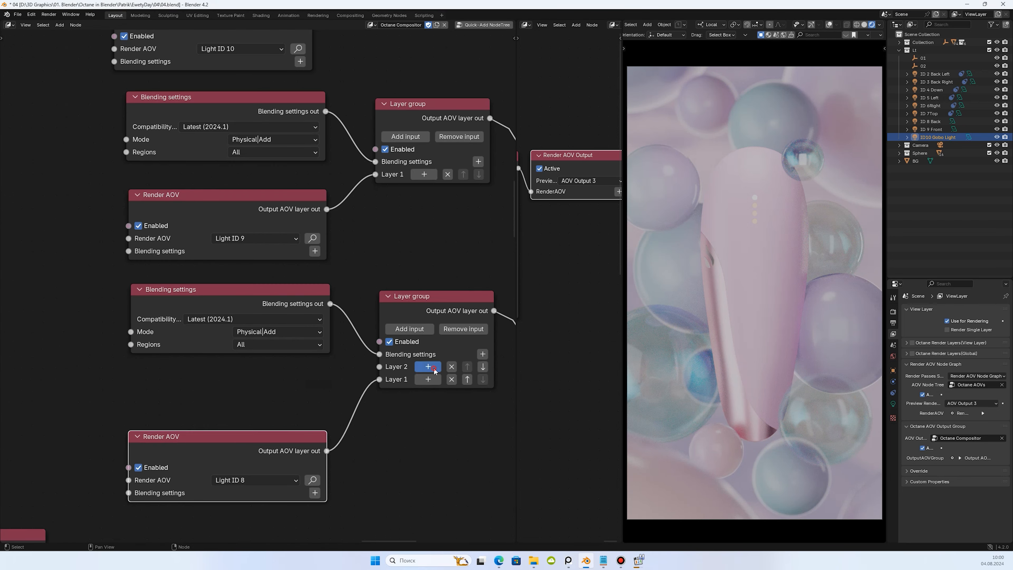
mouse_move(433, 368)
mouse_move(490, 401)
click(538, 400)
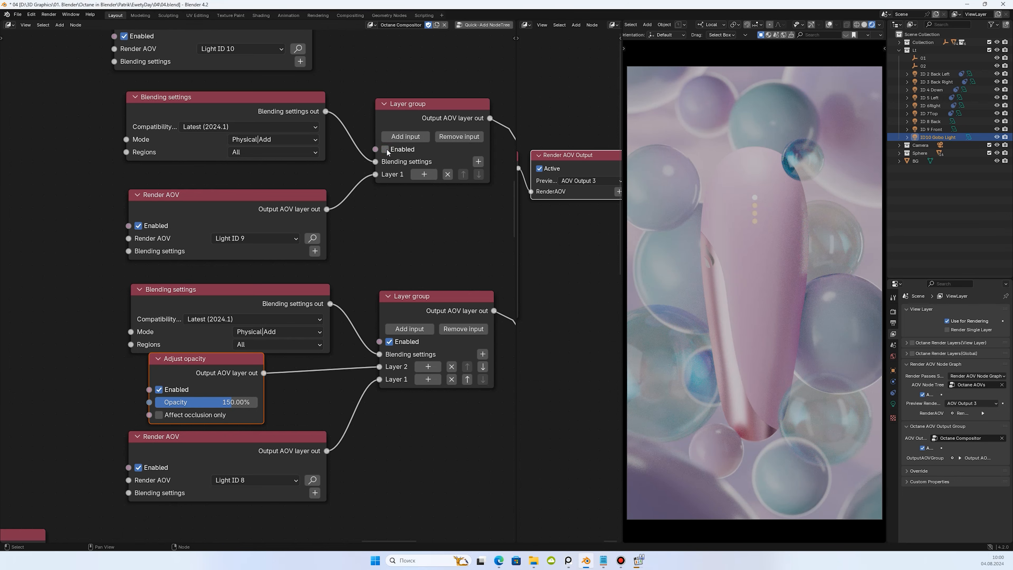
- Add a second input to the Light ID 9 Layer group and feed it with an Adjust opacity node set to 150%
click(405, 136)
click(424, 173)
mouse_move(467, 206)
click(528, 207)
double_click(38, 184)
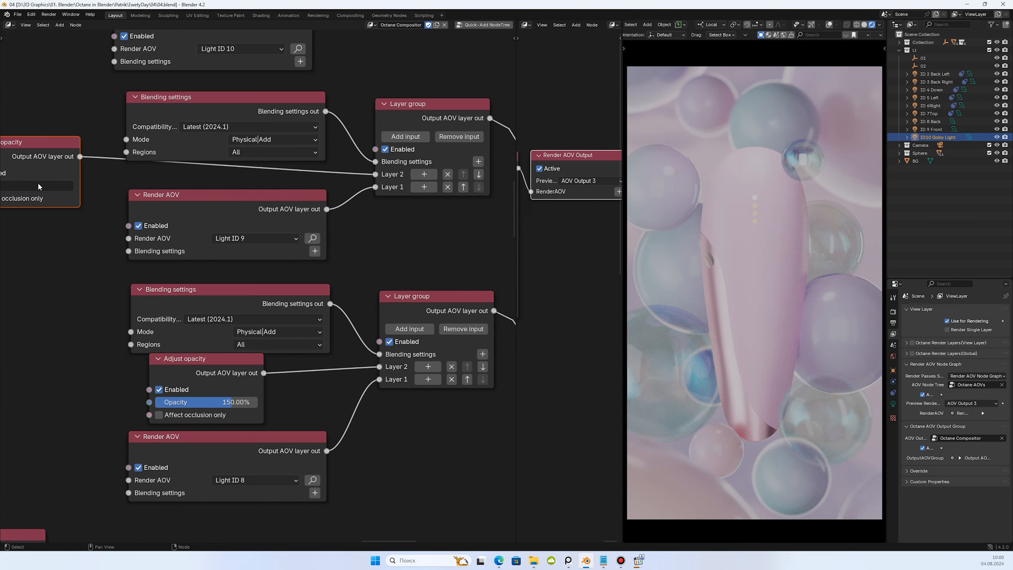
text(150)
key(Return)
- Space out the Light ID 10 branch and feed a new second input of its Layer group with a blue Solid color node
scroll(108, 176, down, 2)
middle_drag(107, 175, 271, 259)
scroll(271, 260, up, 5)
middle_drag(279, 120, 118, 324)
drag(200, 173, 189, 76)
click(393, 216)
click(413, 256)
mouse_move(399, 261)
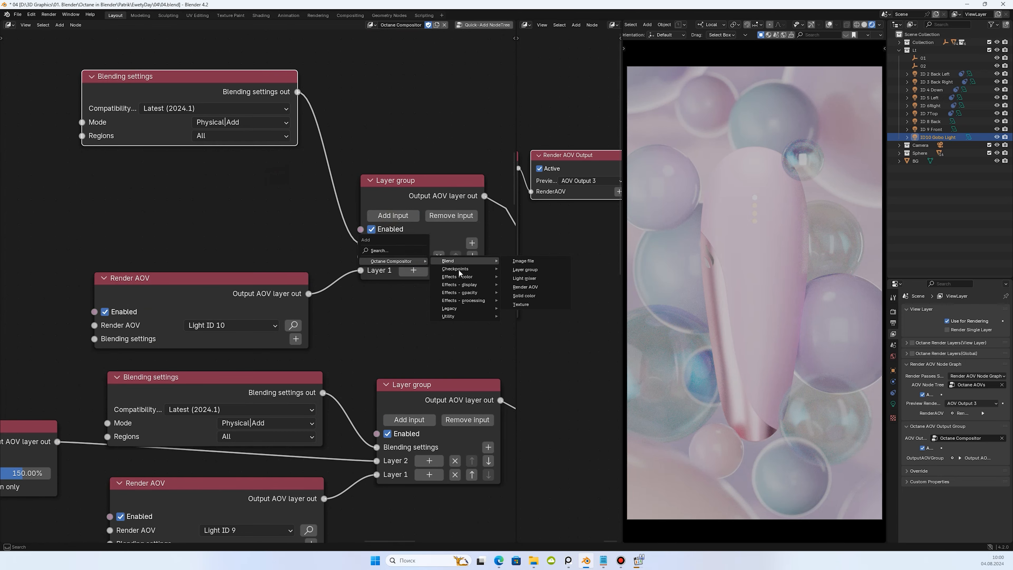
click(529, 296)
click(236, 222)
click(288, 59)
- Add a third input to the Light ID 10 Layer group, feed it with a Mask with Cryptomatte node, and widen the node
click(403, 221)
click(414, 256)
mouse_move(401, 261)
mouse_move(469, 293)
click(534, 302)
click(192, 241)
scroll(192, 240, down, 3)
middle_drag(192, 241, 376, 255)
scroll(376, 255, up, 4)
click(259, 254)
drag(112, 249, 22, 246)
- Limit the Light ID 10 mask to the BG material by Material node name and adjust the branch's Solid color
click(190, 238)
click(195, 269)
click(36, 207)
click(712, 191)
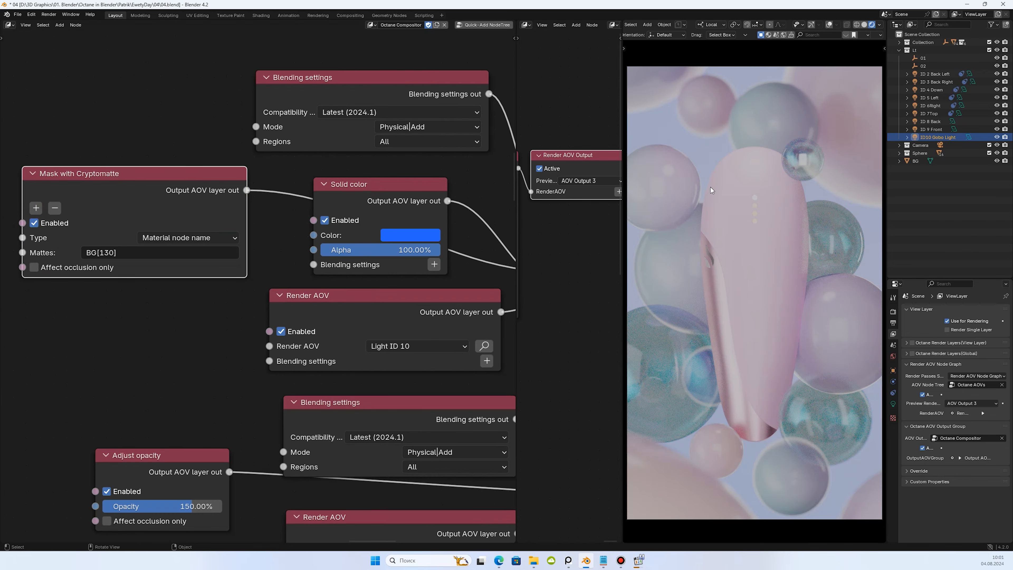
click(434, 239)
mouse_move(451, 103)
mouse_down()
mouse_move(455, 120)
mouse_move(479, 60)
mouse_move(463, 40)
mouse_move(463, 60)
mouse_move(491, 66)
mouse_up()
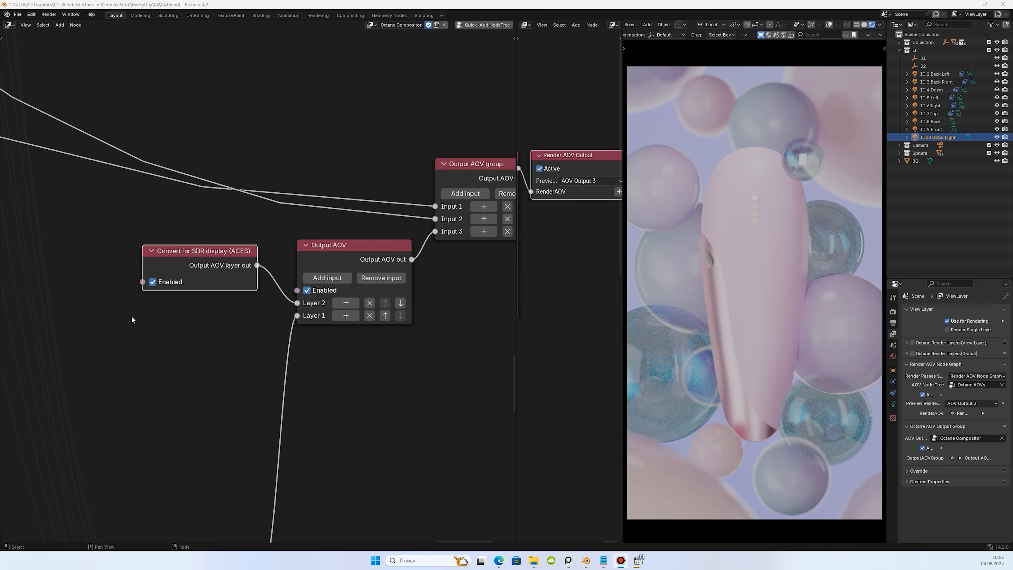
- Insert an Adjust contrast (SDR only) layer below the ACES conversion in the third Output AOV and raise its contrast
click(319, 278)
click(349, 317)
mouse_move(350, 317)
click(477, 340)
click(459, 362)
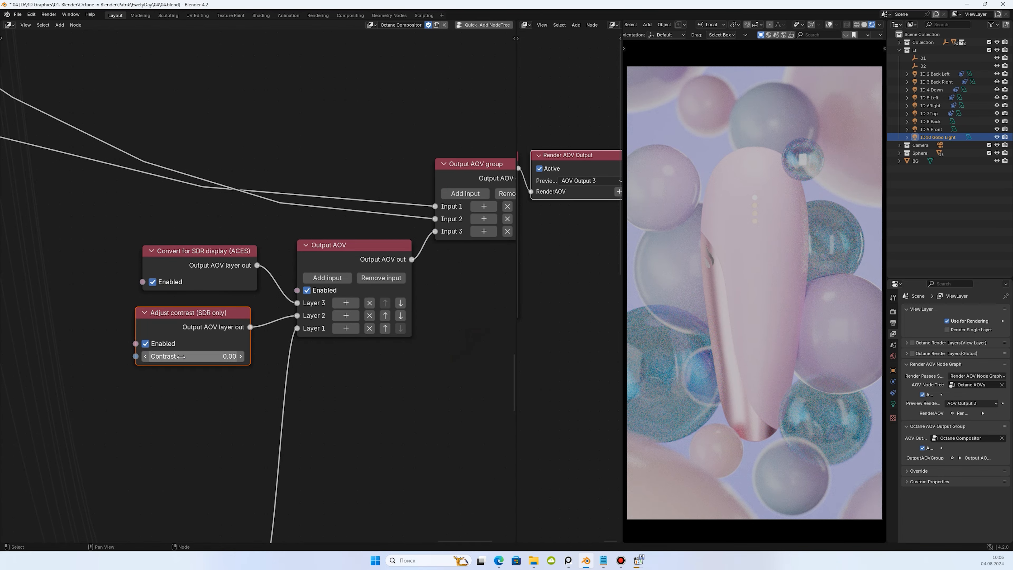
drag(195, 357, 233, 357)
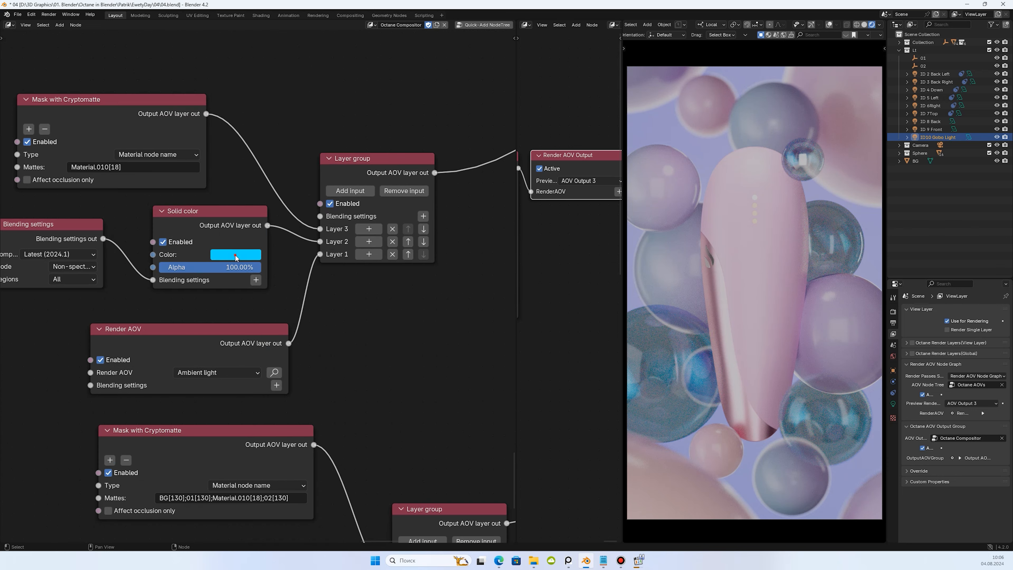
- Shift the glass bubbles' Solid color slightly in hue and add an Adjust brightness layer with increased luminance above it
click(235, 254)
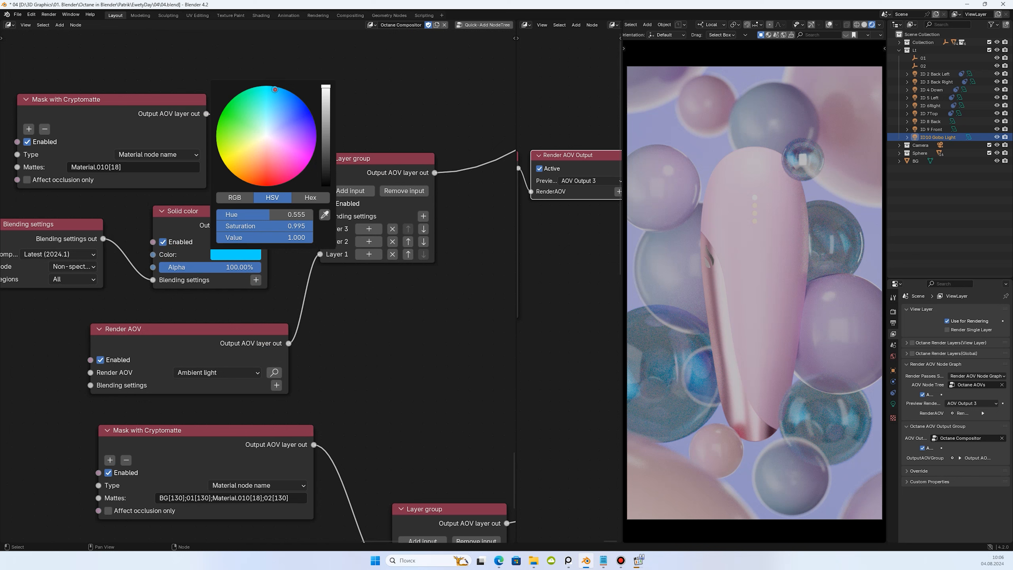
mouse_move(276, 96)
mouse_down()
mouse_move(271, 107)
mouse_move(261, 92)
mouse_up()
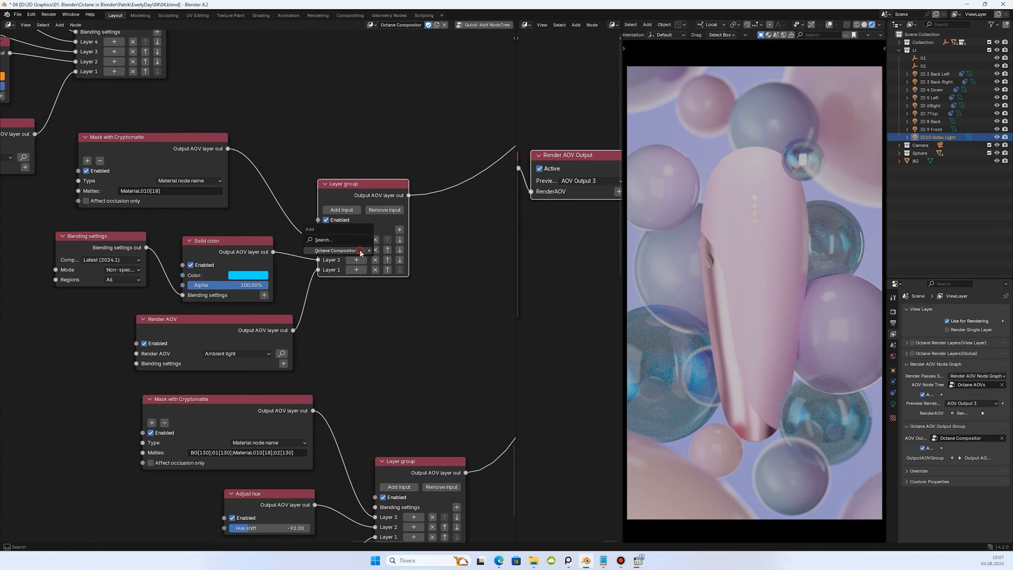
drag(318, 250, 336, 251)
click(363, 264)
click(281, 265)
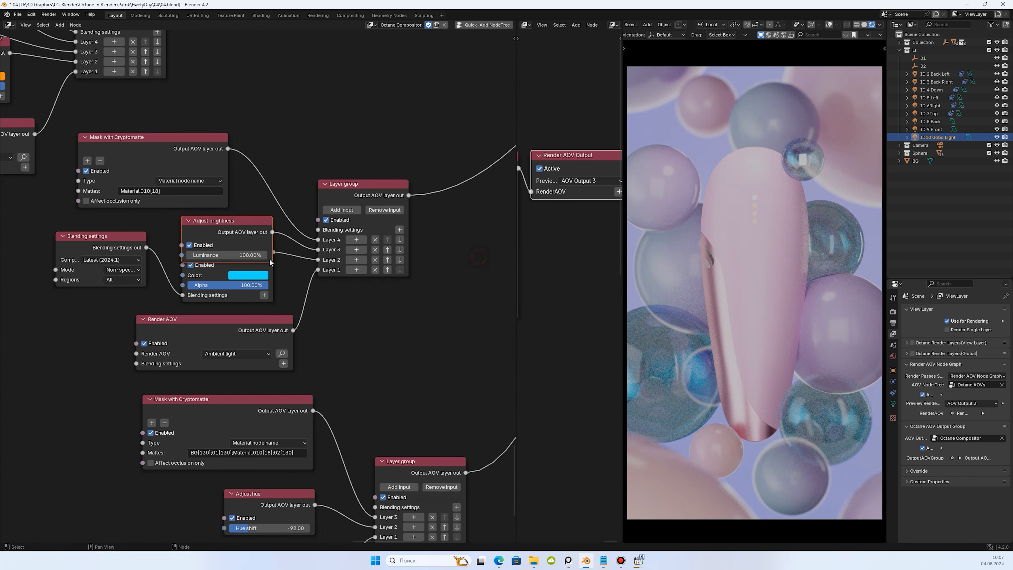
drag(231, 256, 235, 256)
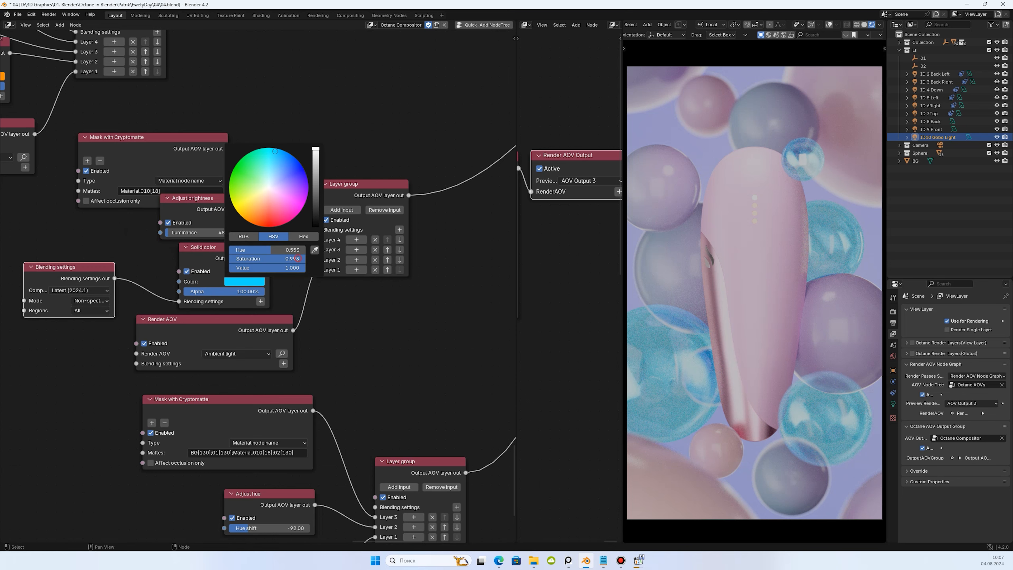
- Lower the saturation of the glass bubbles' Solid color to about 0.76
drag(296, 257, 269, 258)
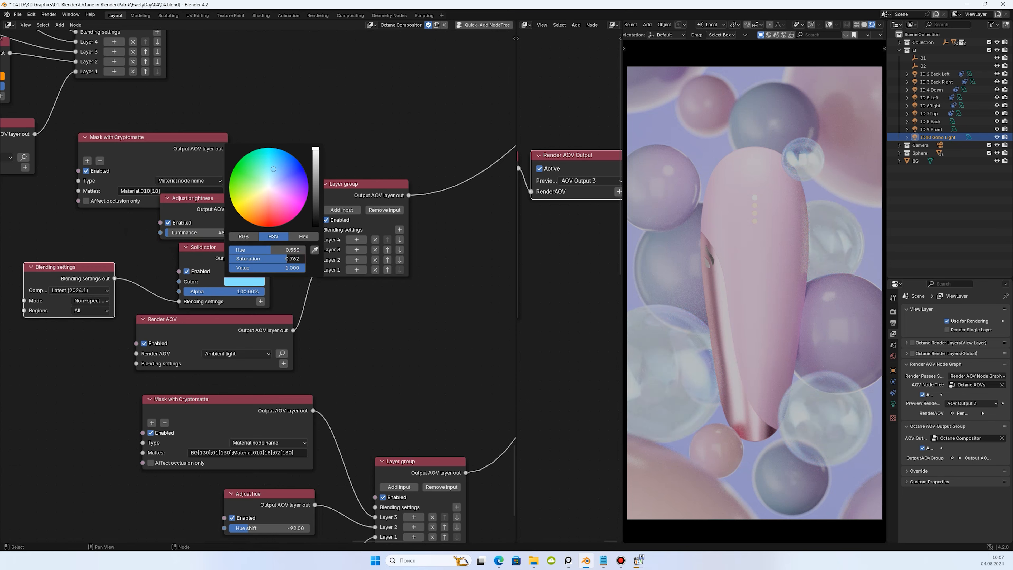
click(432, 335)
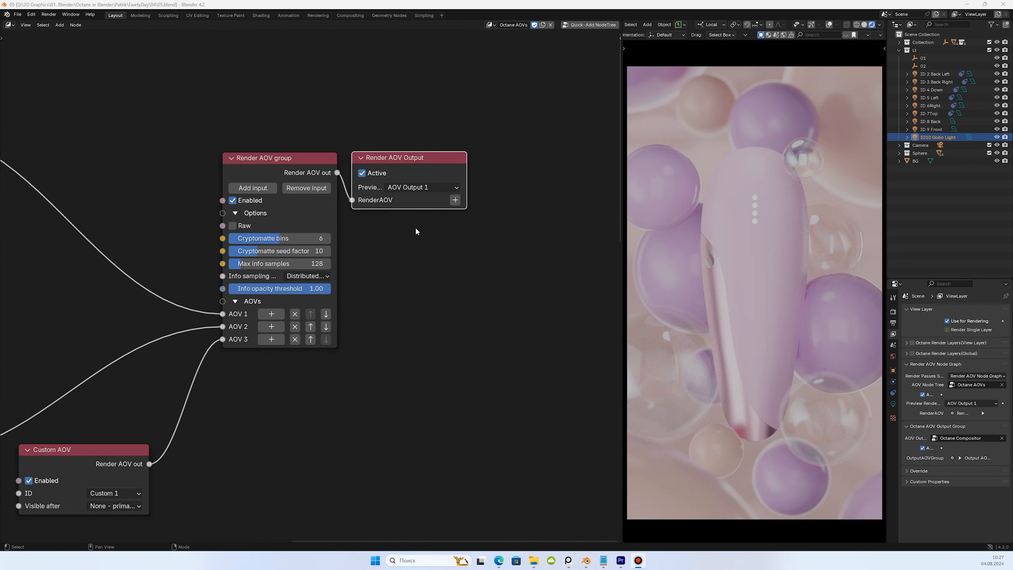
- Switch the render preview to AOV Output 2 and AOV Output 3 to compare the colour variants
click(426, 188)
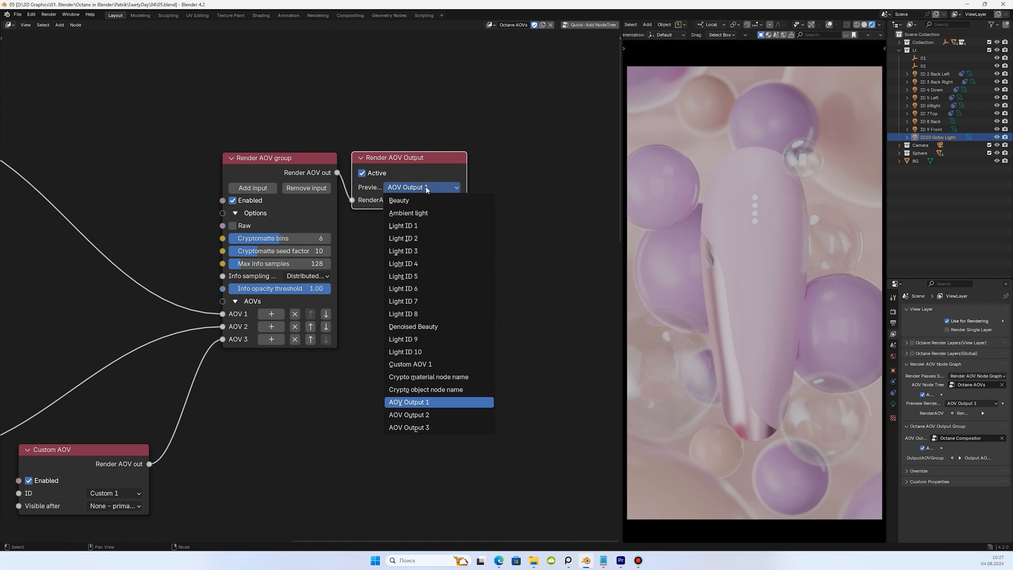
click(430, 414)
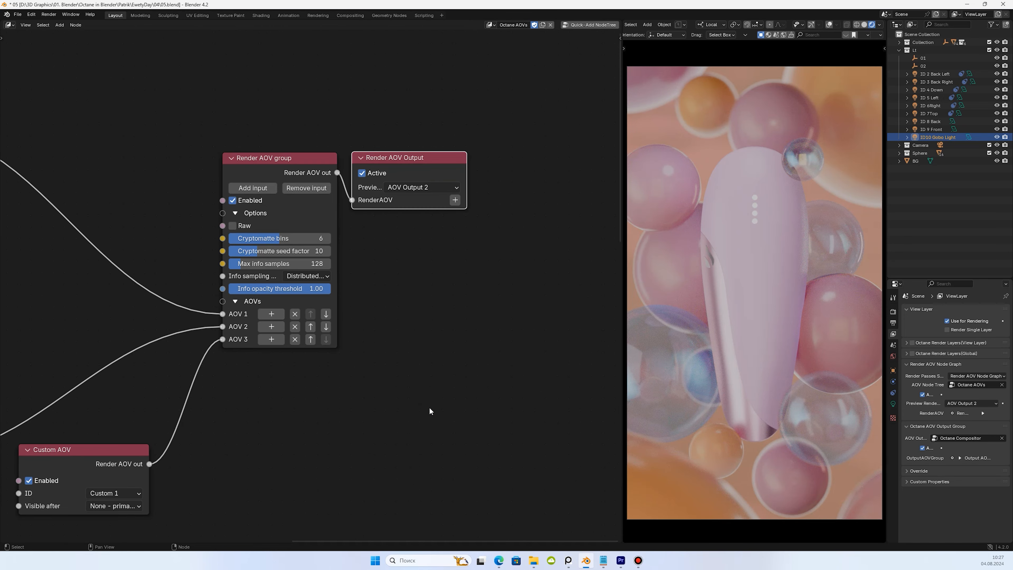
click(427, 188)
click(410, 426)
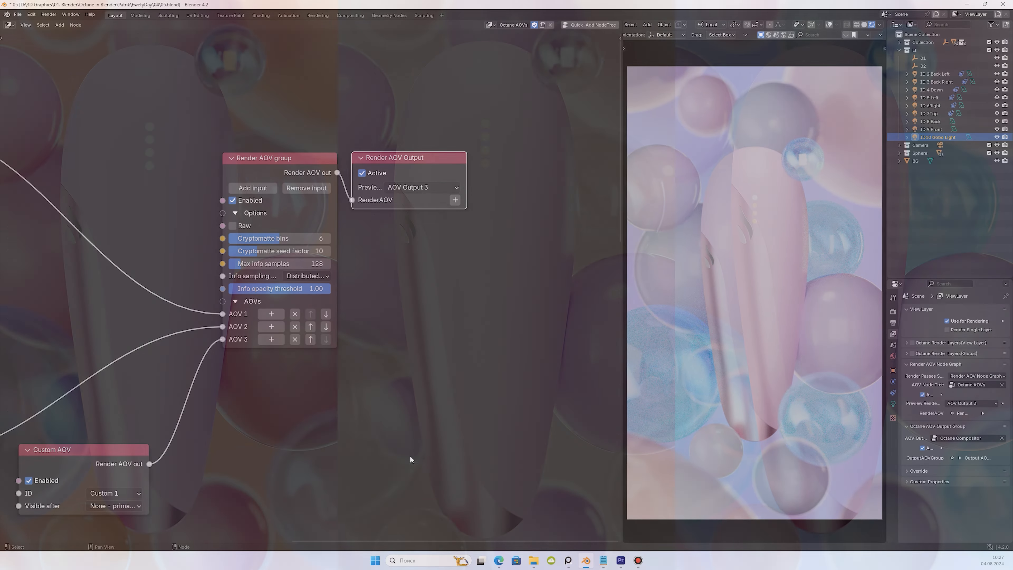